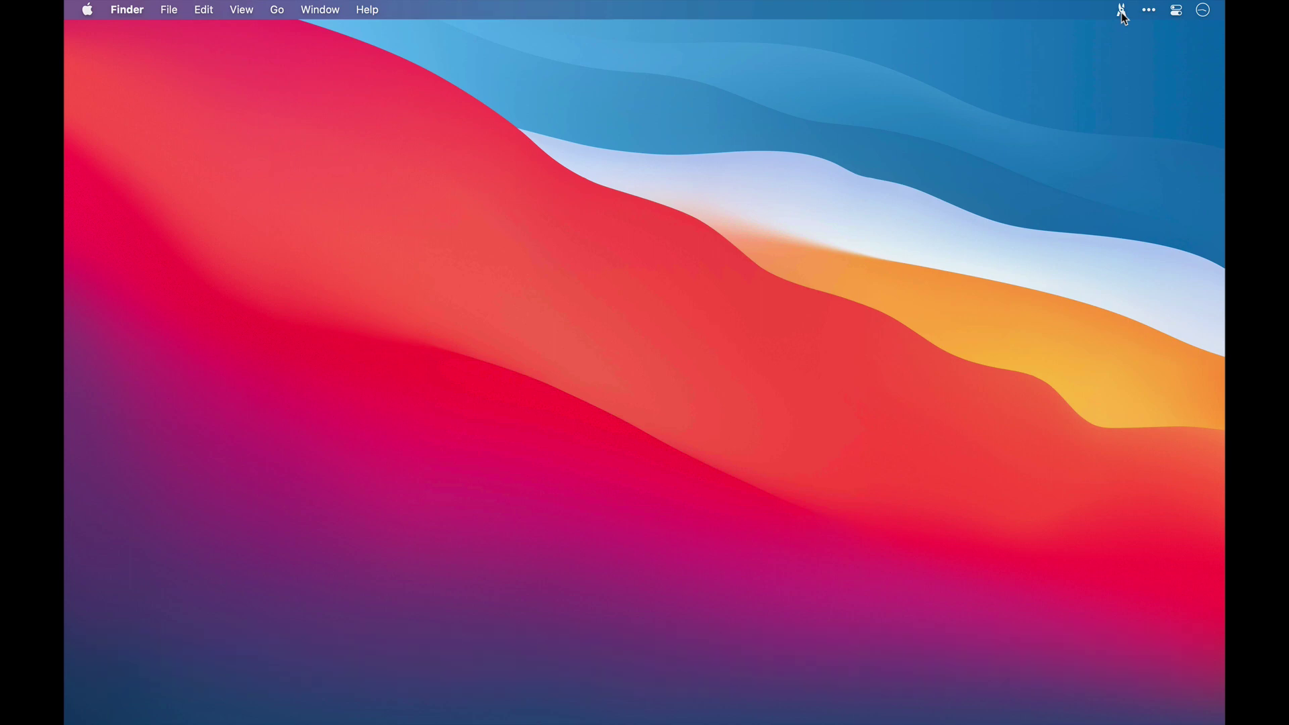
Create a first workspace named New Website in the Workspaces editor, and close the editor.
click(1123, 15)
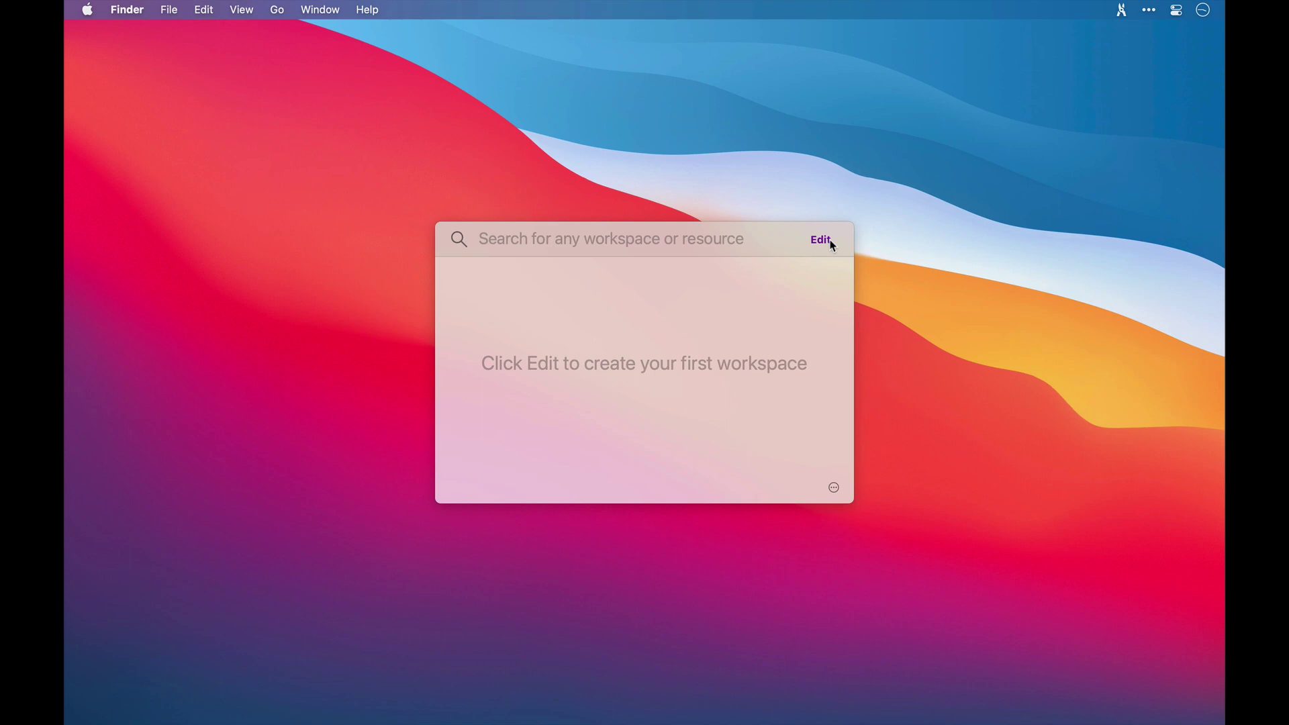
click(834, 488)
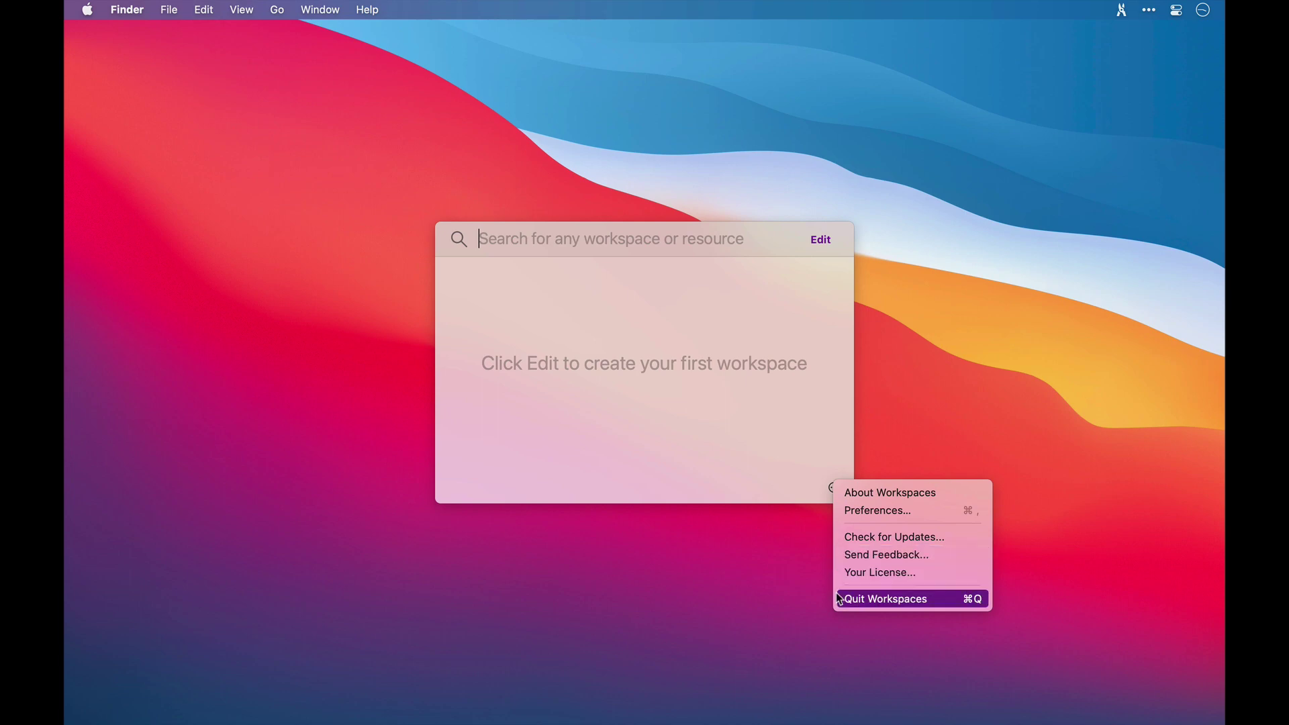
click(823, 372)
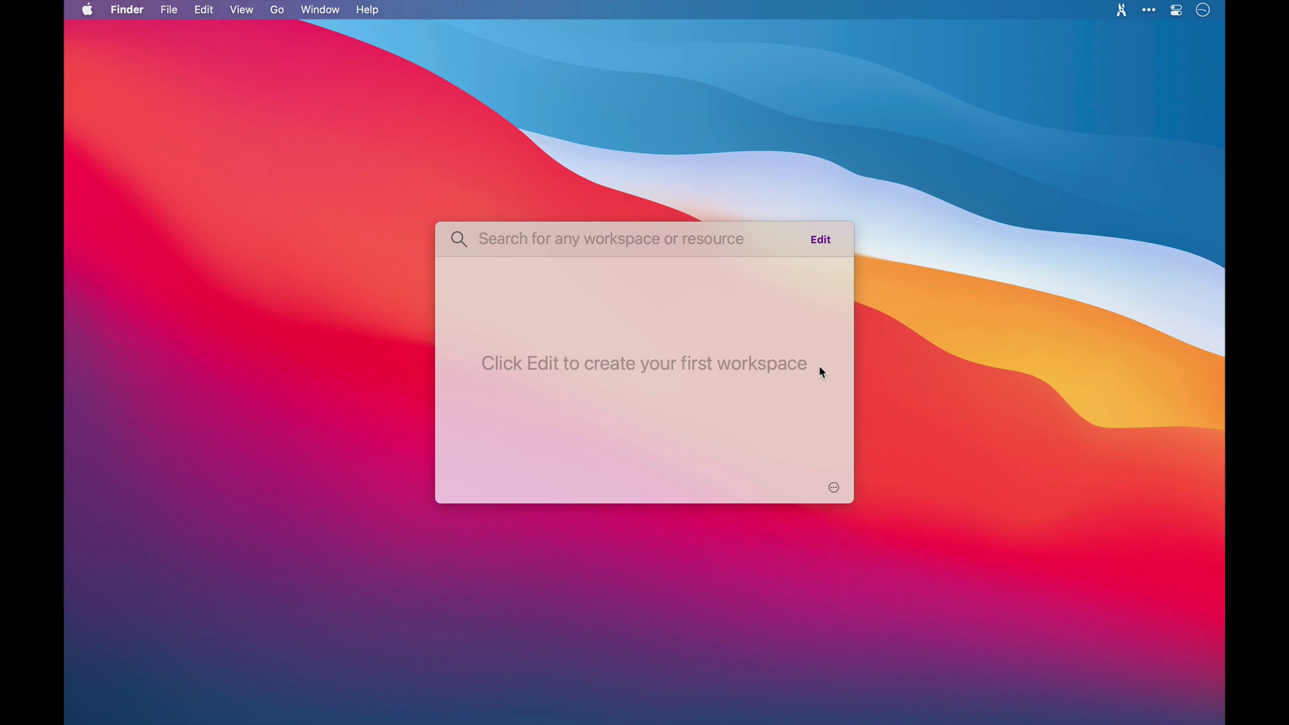
click(825, 241)
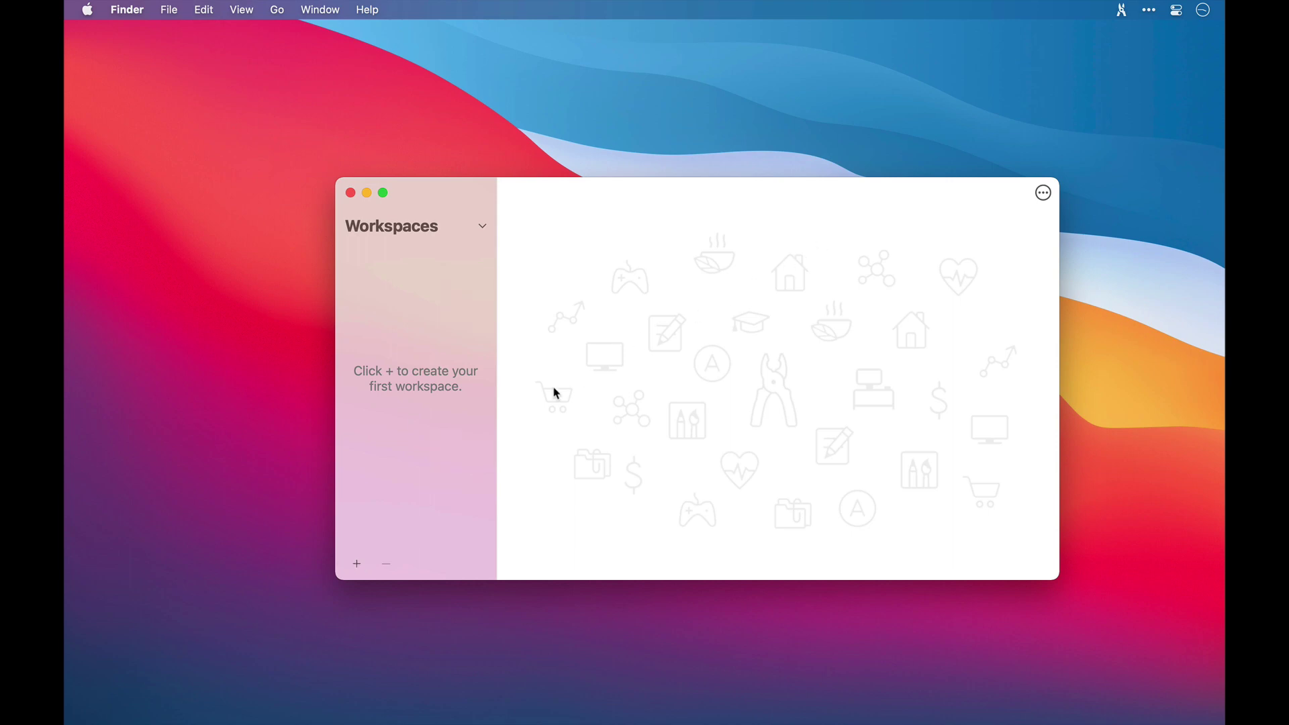
click(357, 564)
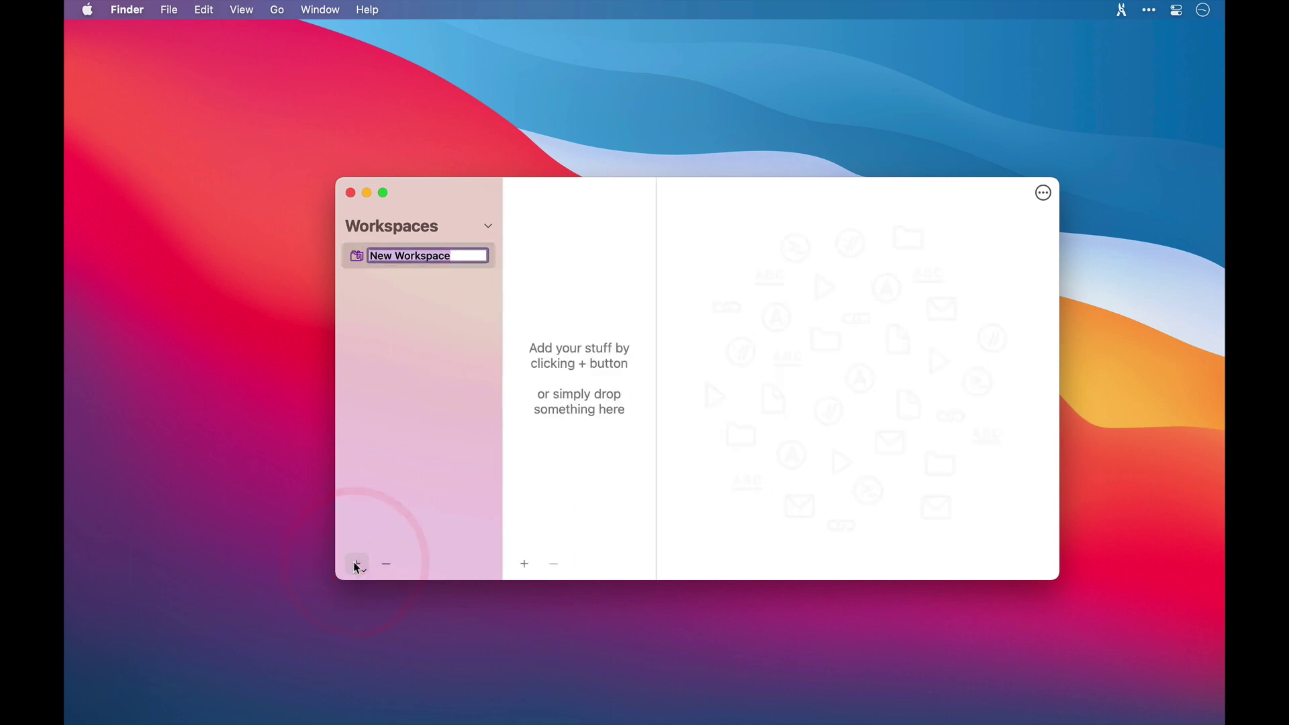
text(New )
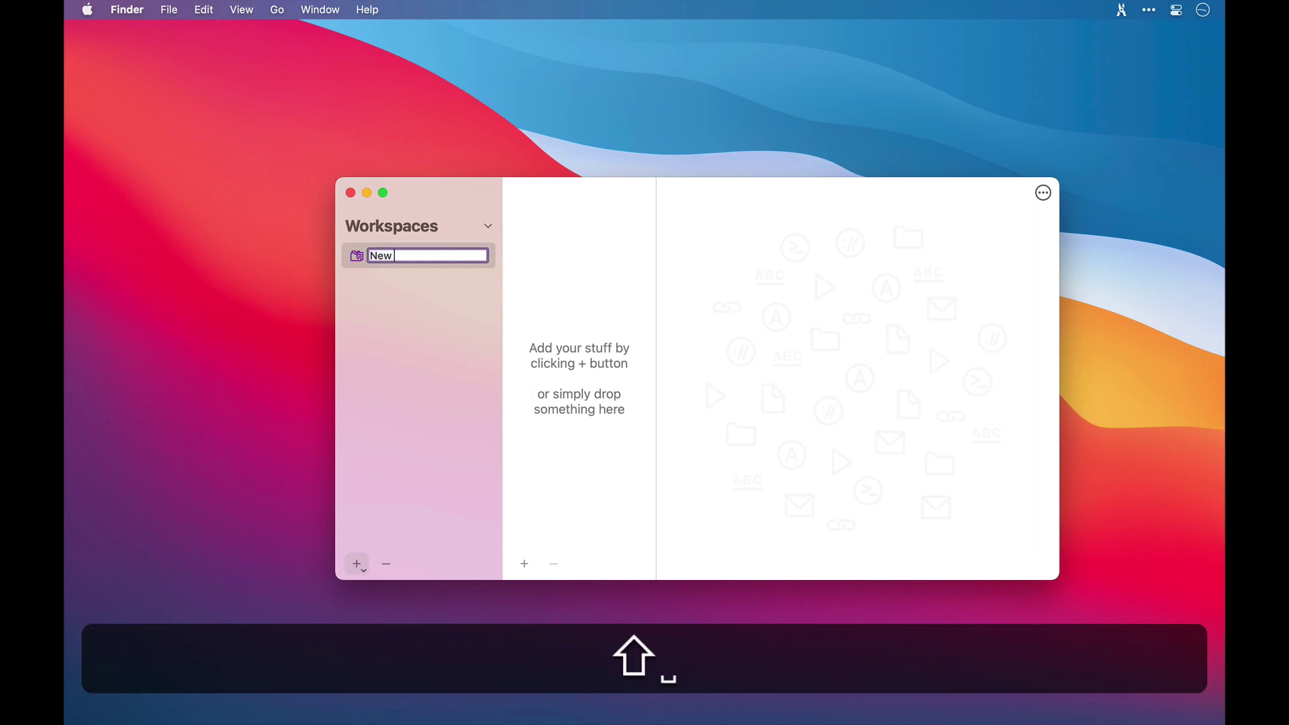
text(Website)
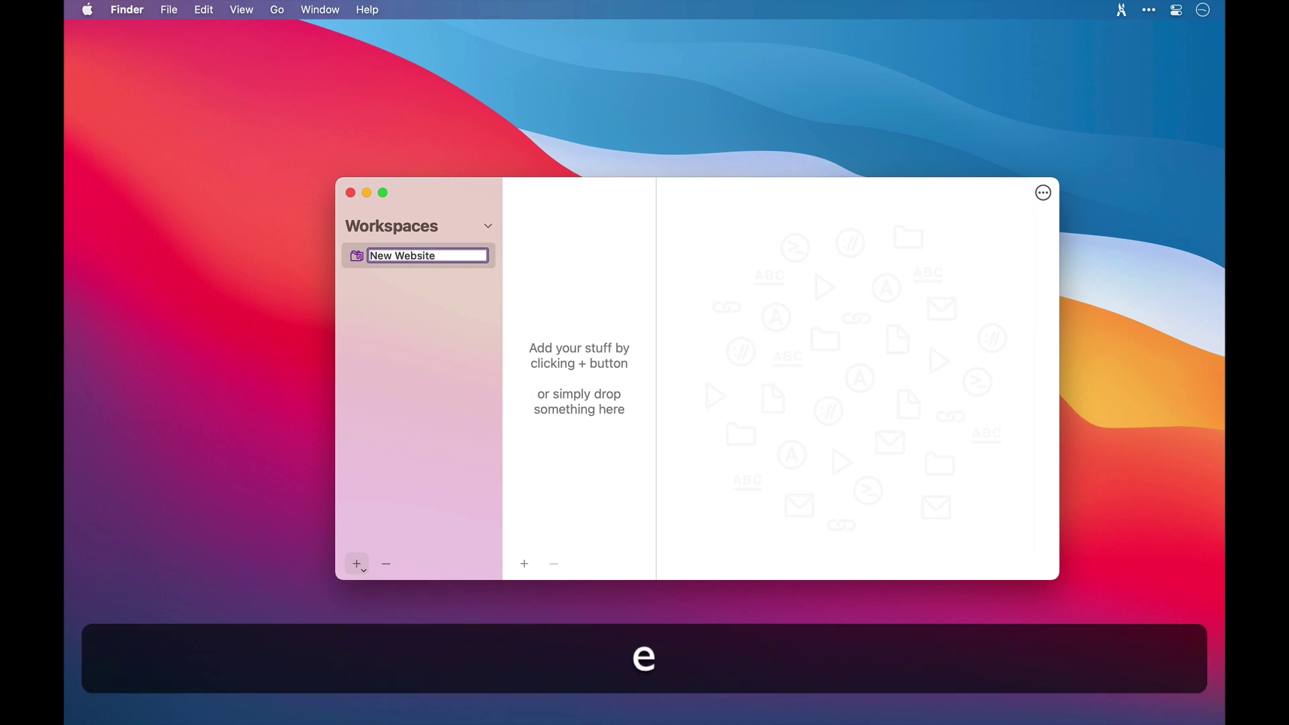
key(Return)
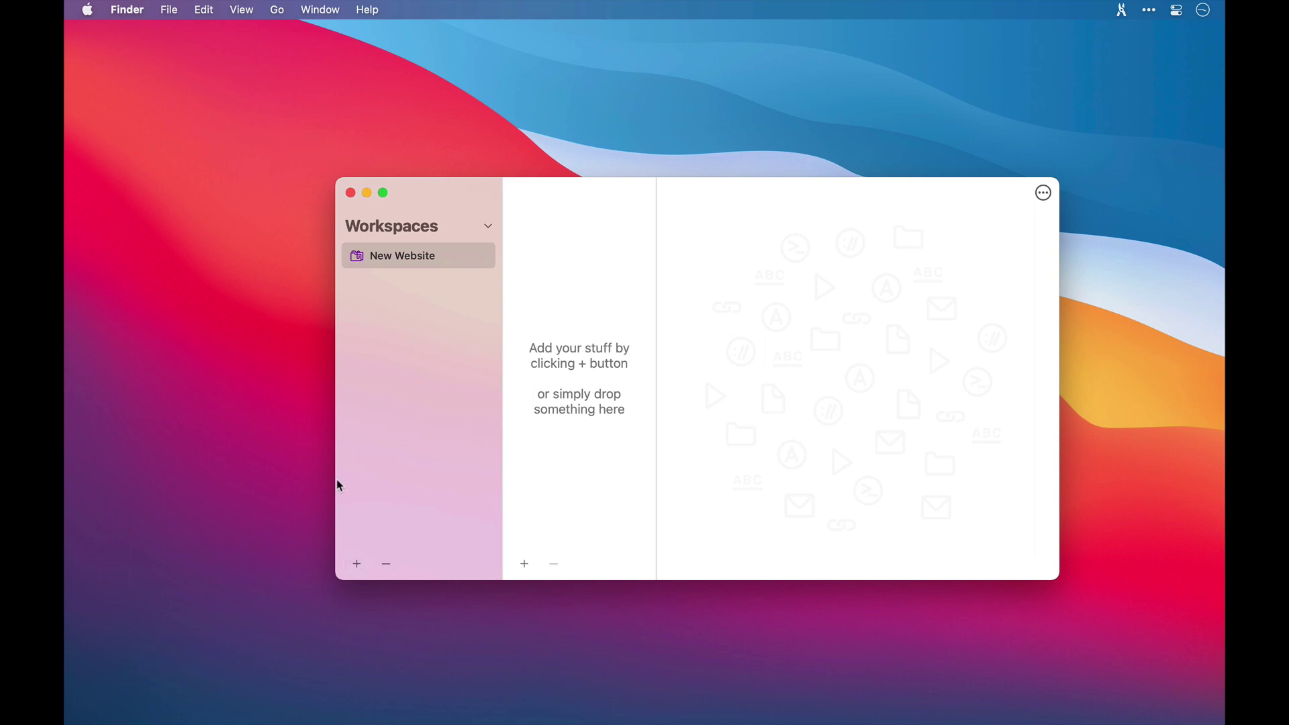
click(350, 193)
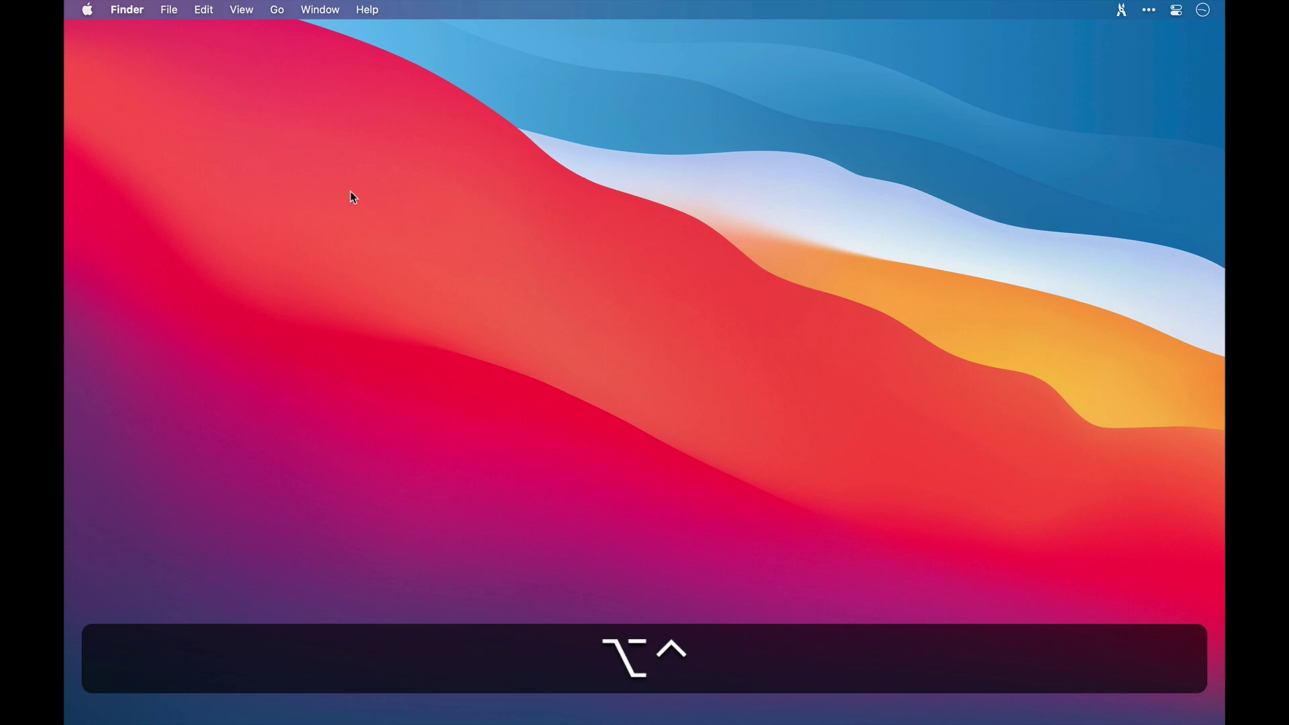
Create a second workspace named New Project from the Workspaces launcher with the command ":new New Project".
key(ctrl+alt+super+Down)
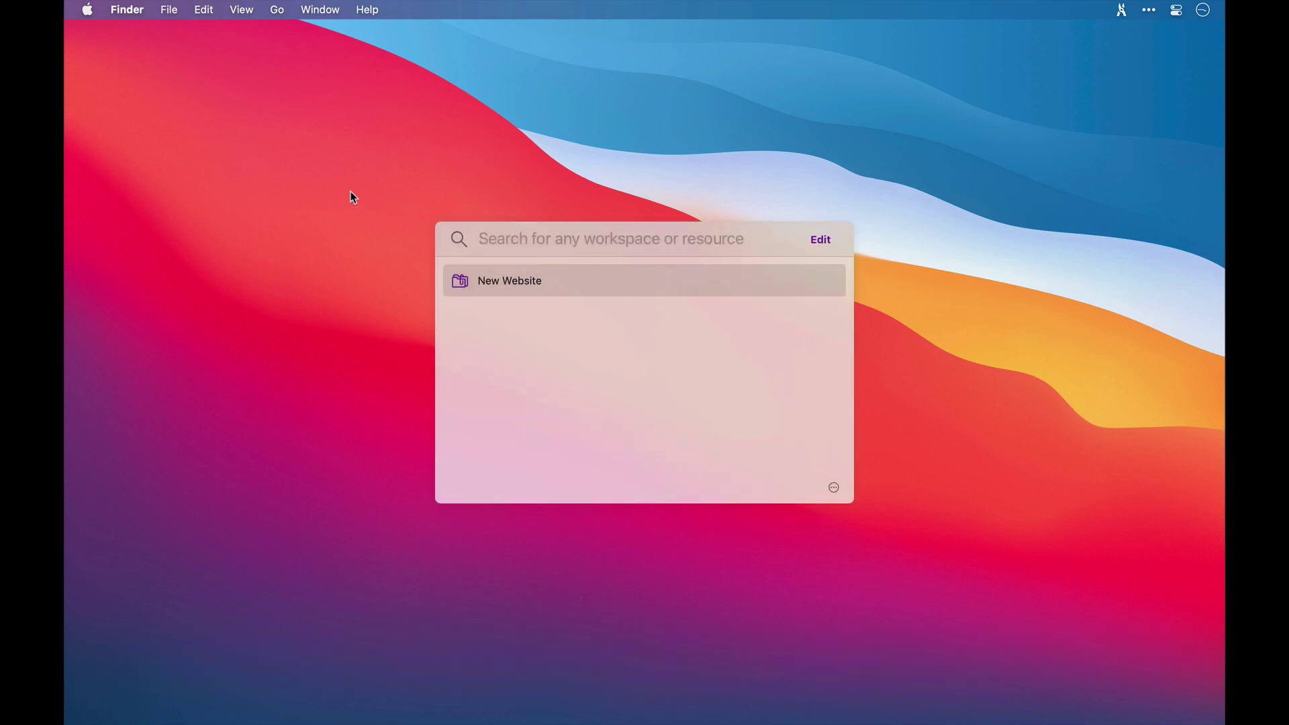
text(:)
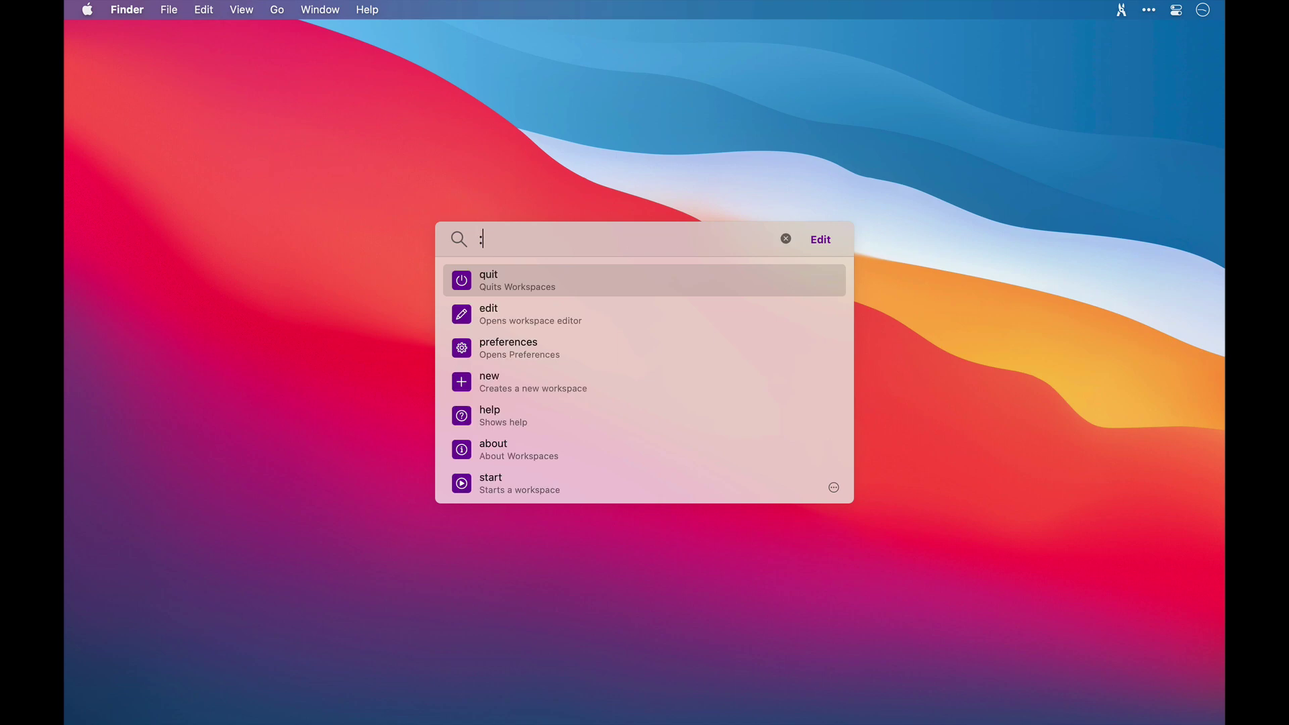
text(new)
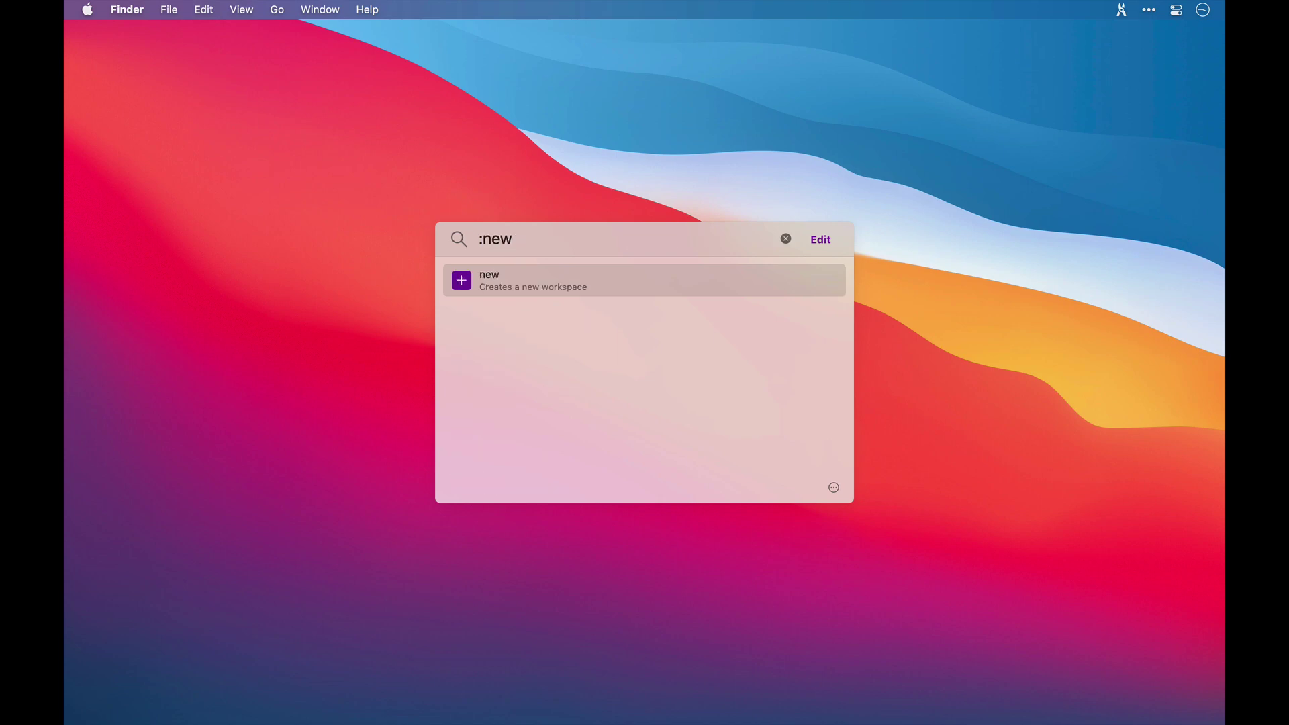
text( New Project)
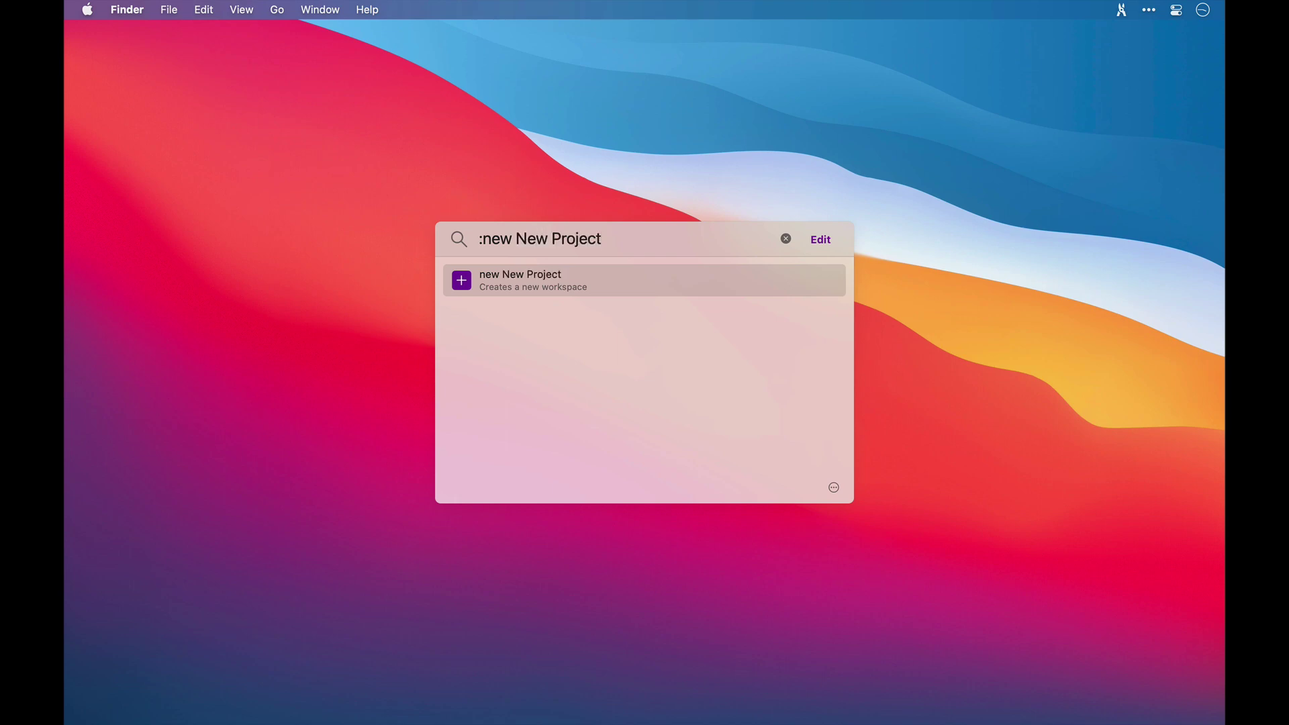
key(Return)
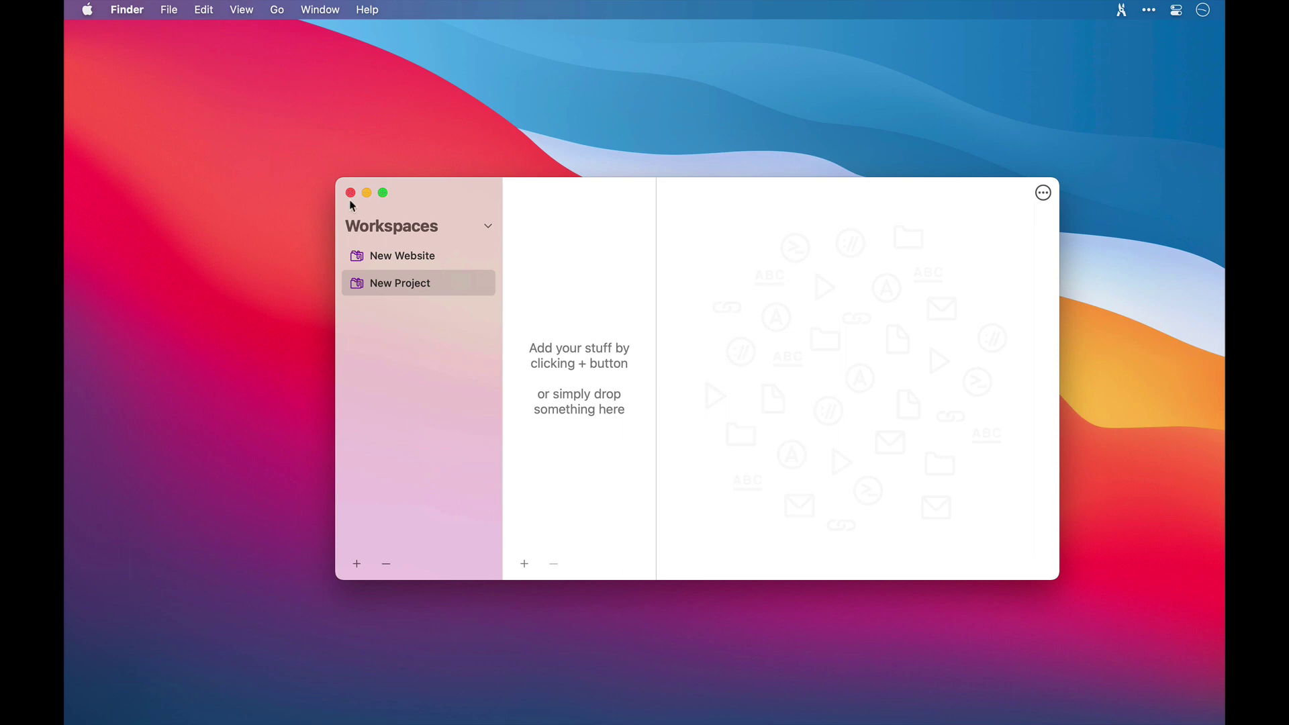
Add a File resource named Text Doc to the New Website workspace.
click(390, 260)
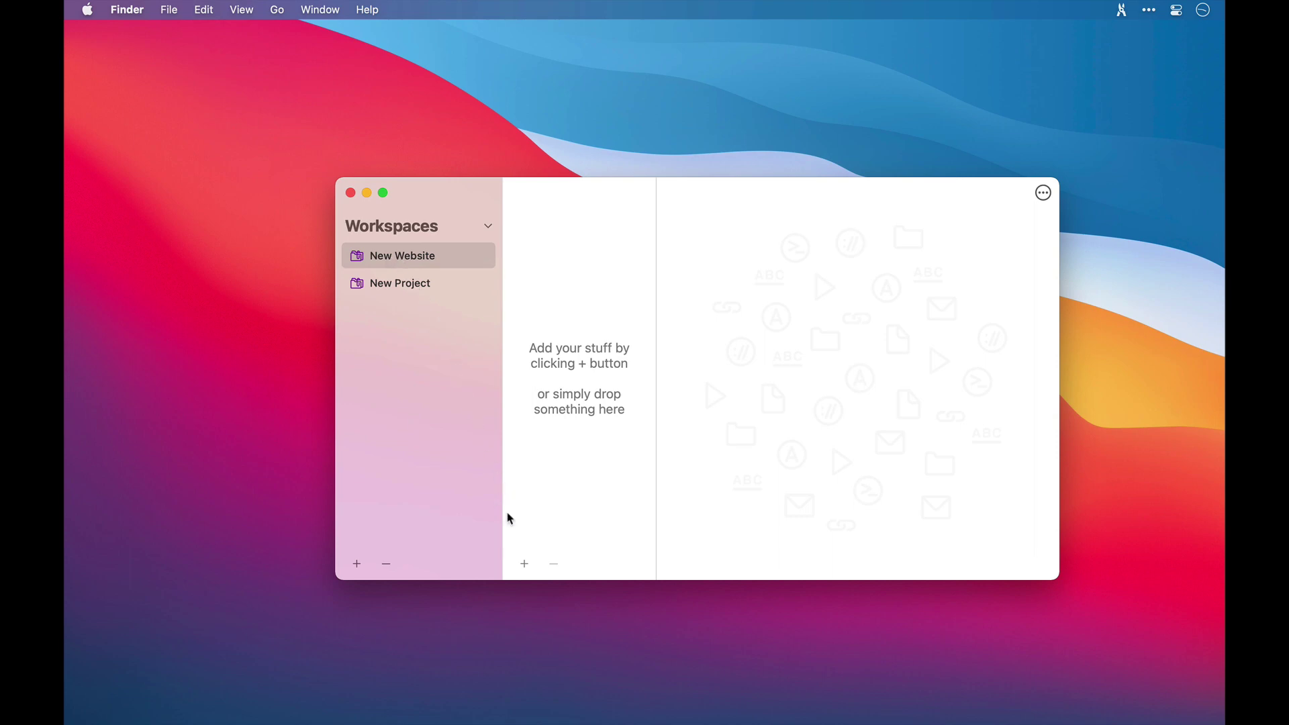
click(524, 565)
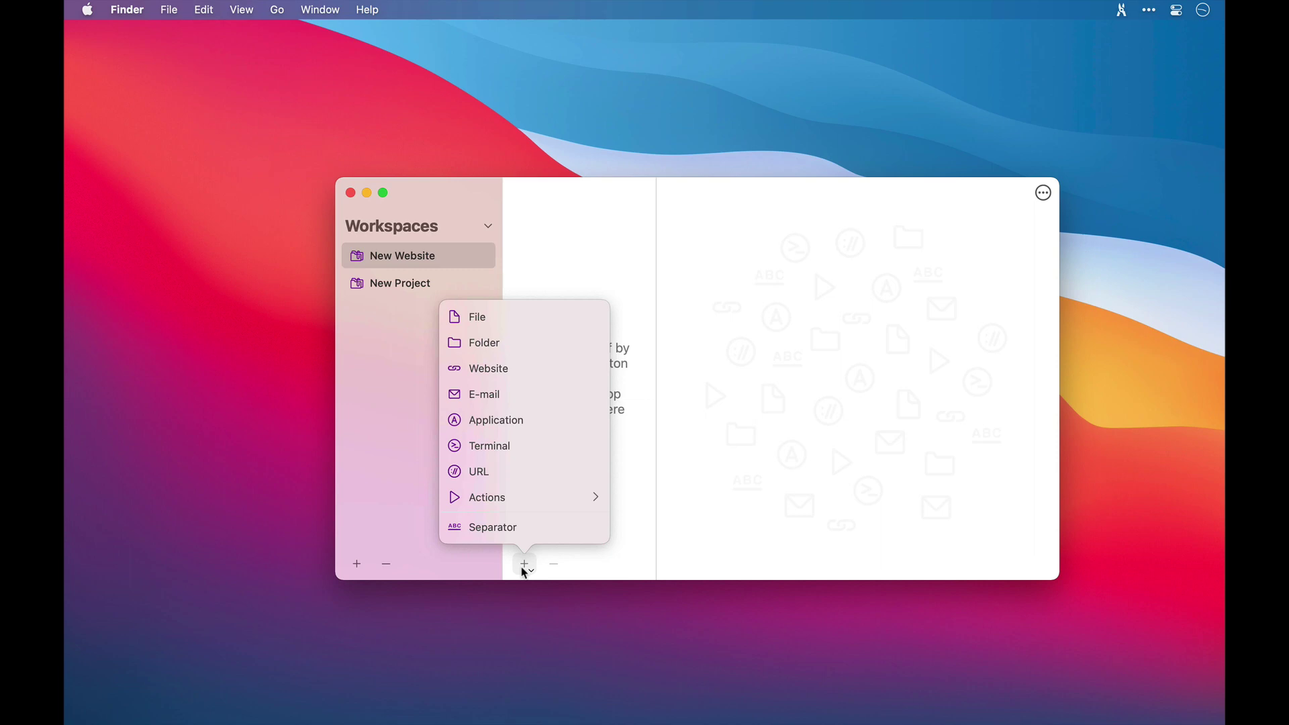
click(523, 319)
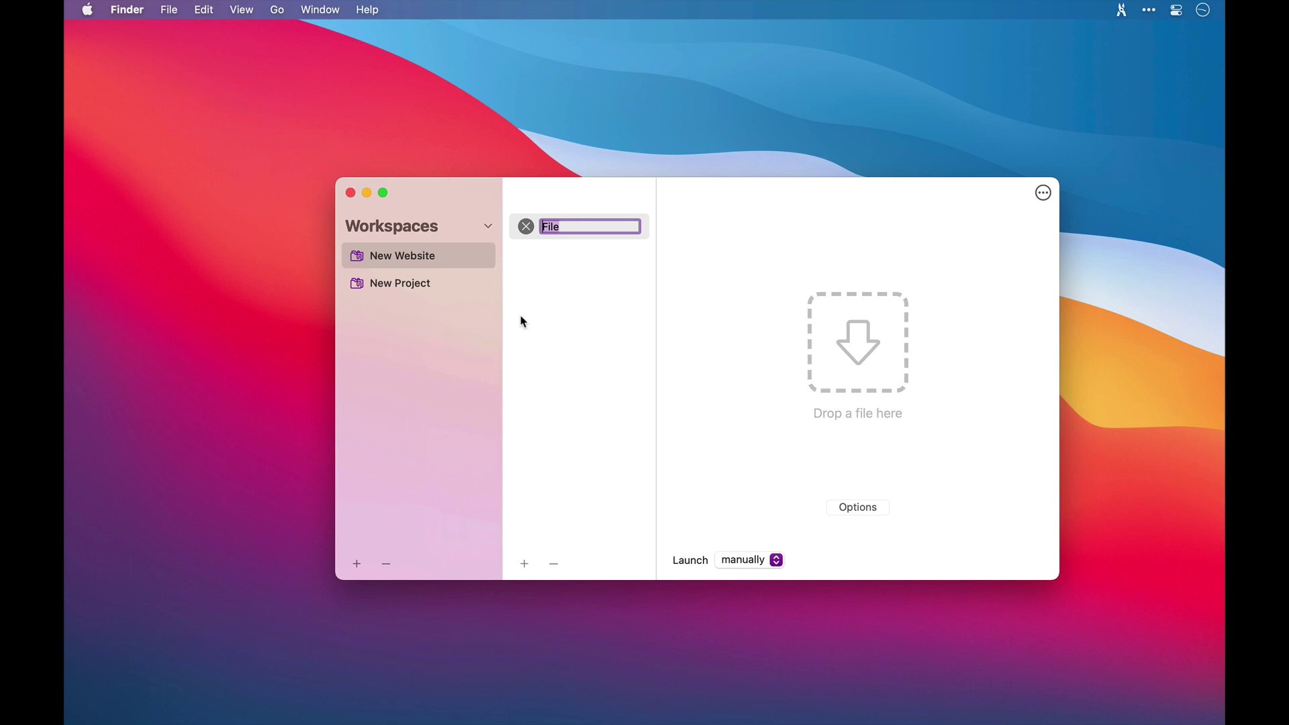
text(Text Doc)
key(Return)
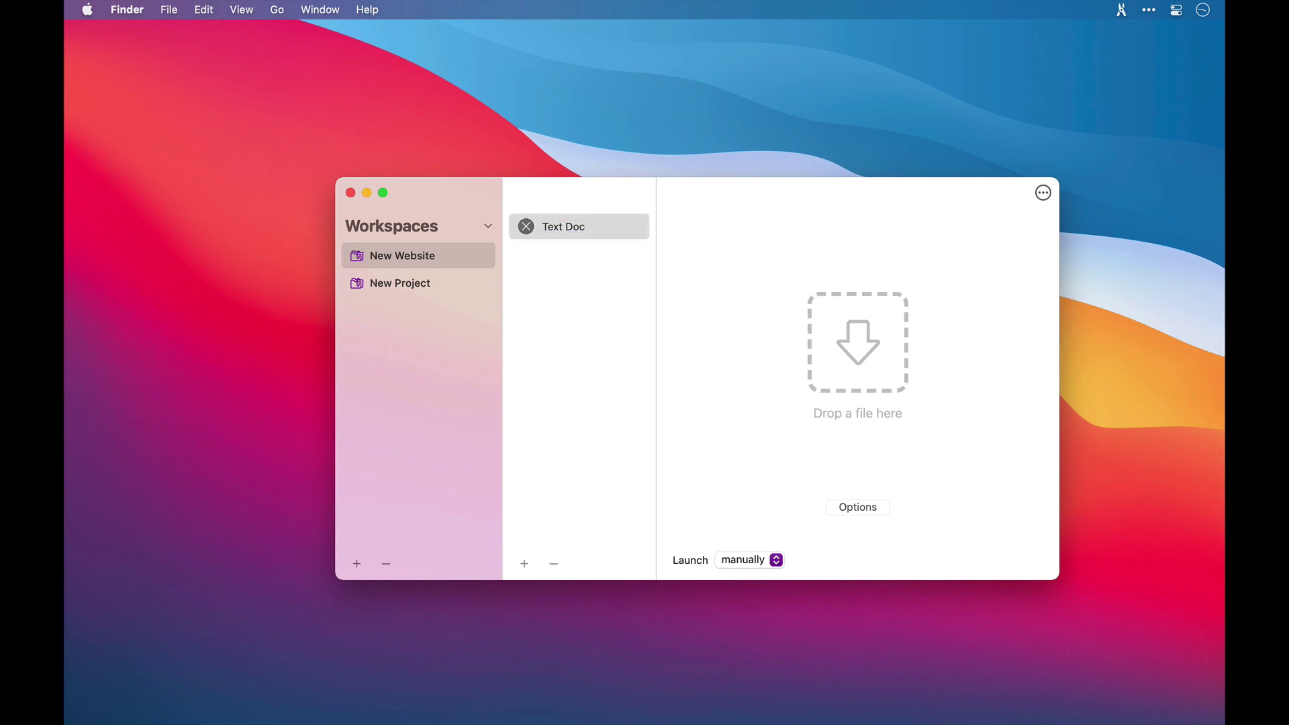
Assign the Sidenotes update file from the Shared folder in Finder to the Text Doc resource.
mouse_move(513, 719)
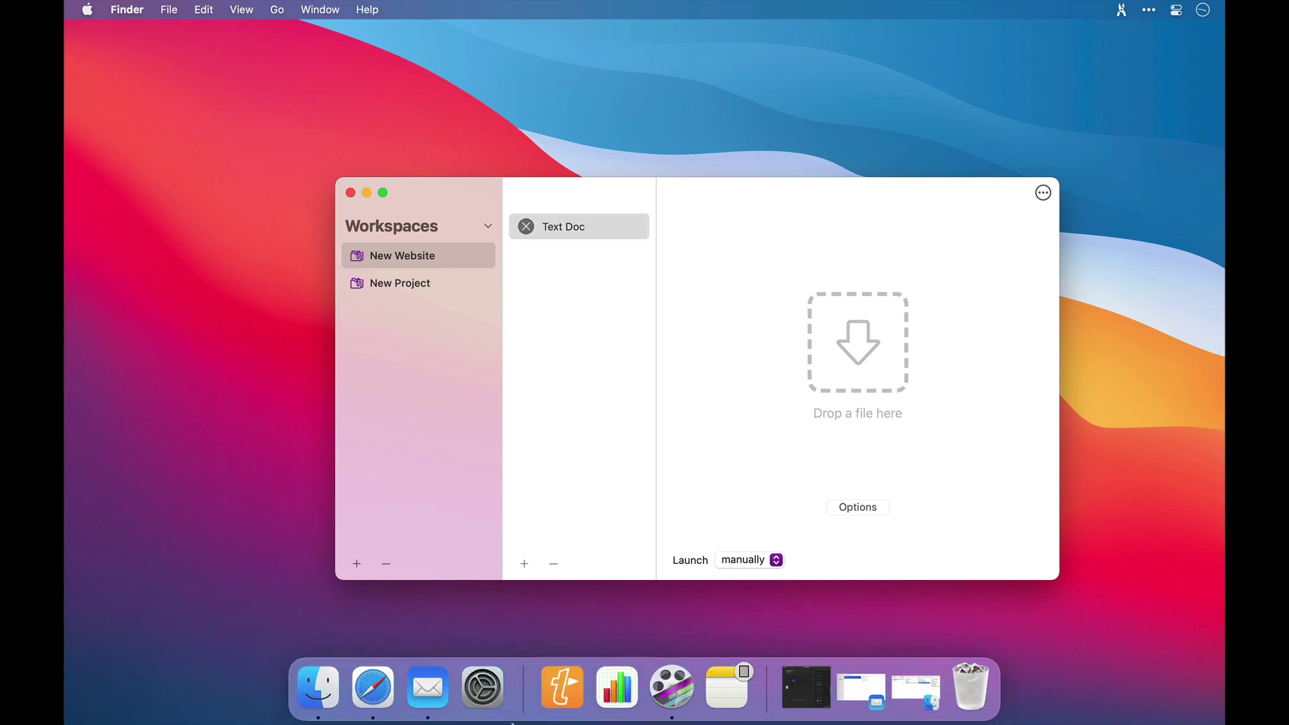
click(329, 703)
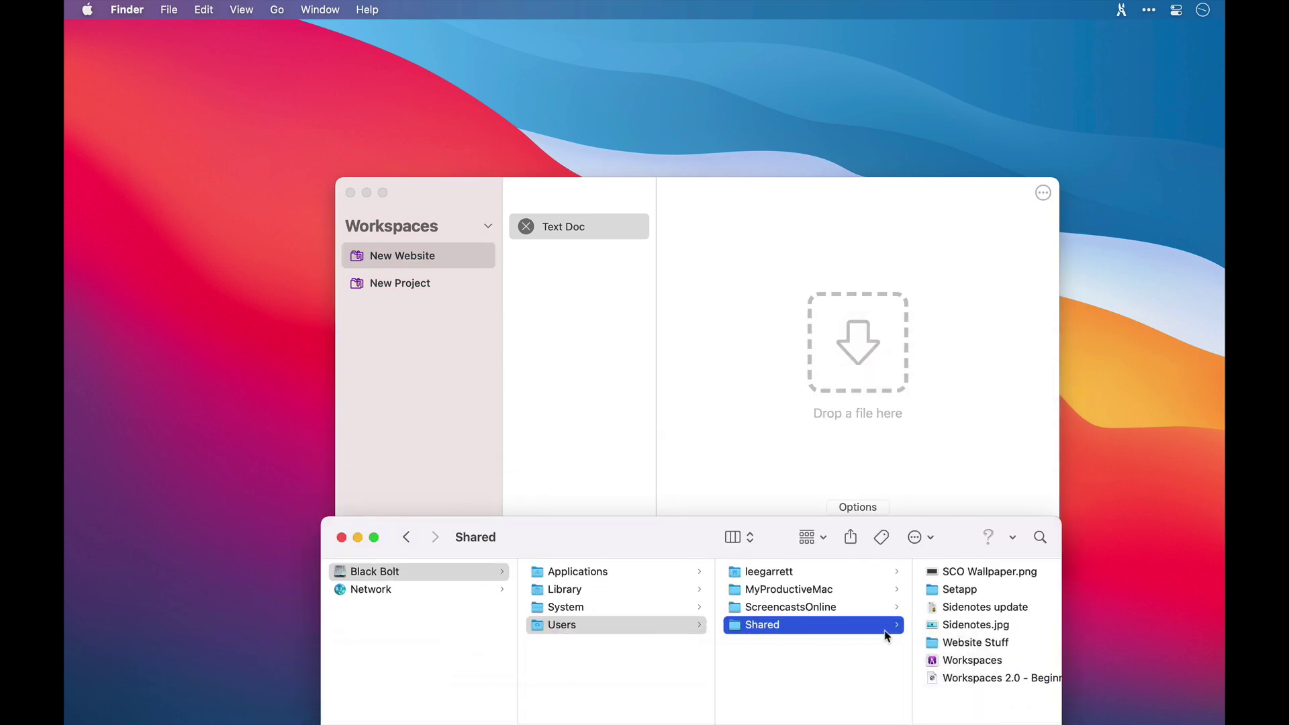
click(981, 609)
click(980, 610)
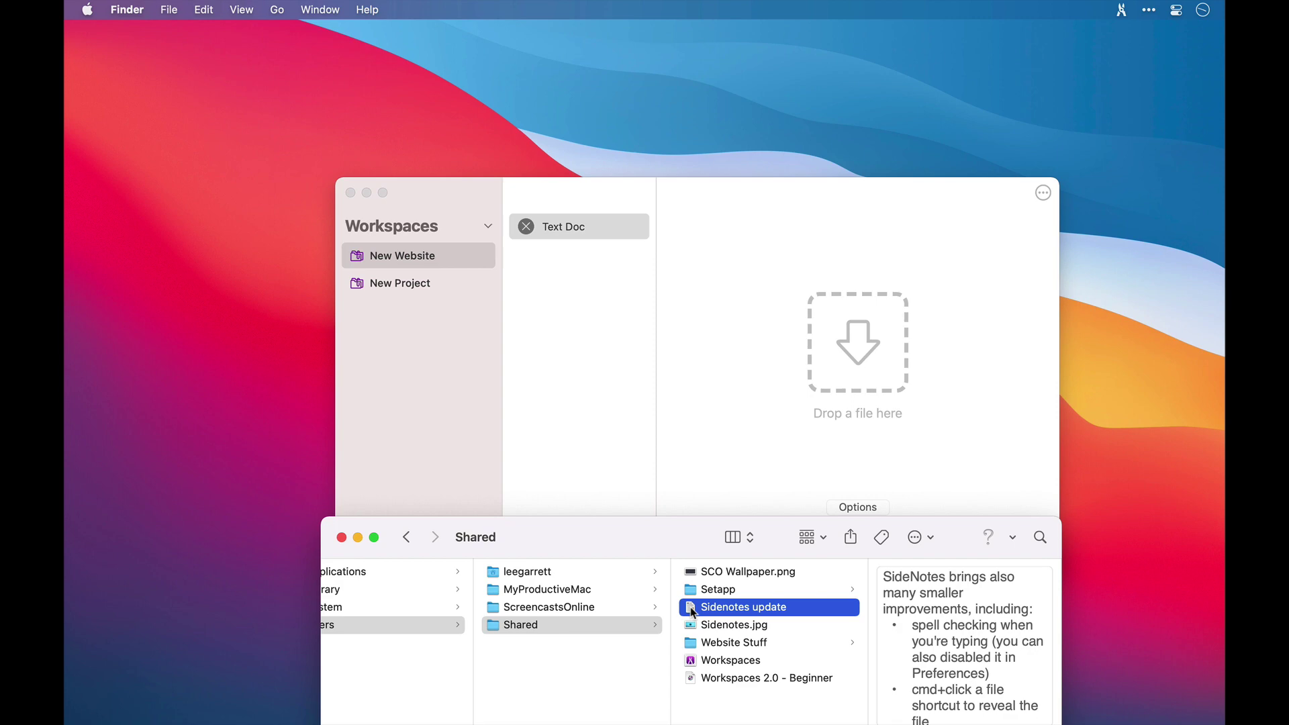
drag(693, 612, 834, 360)
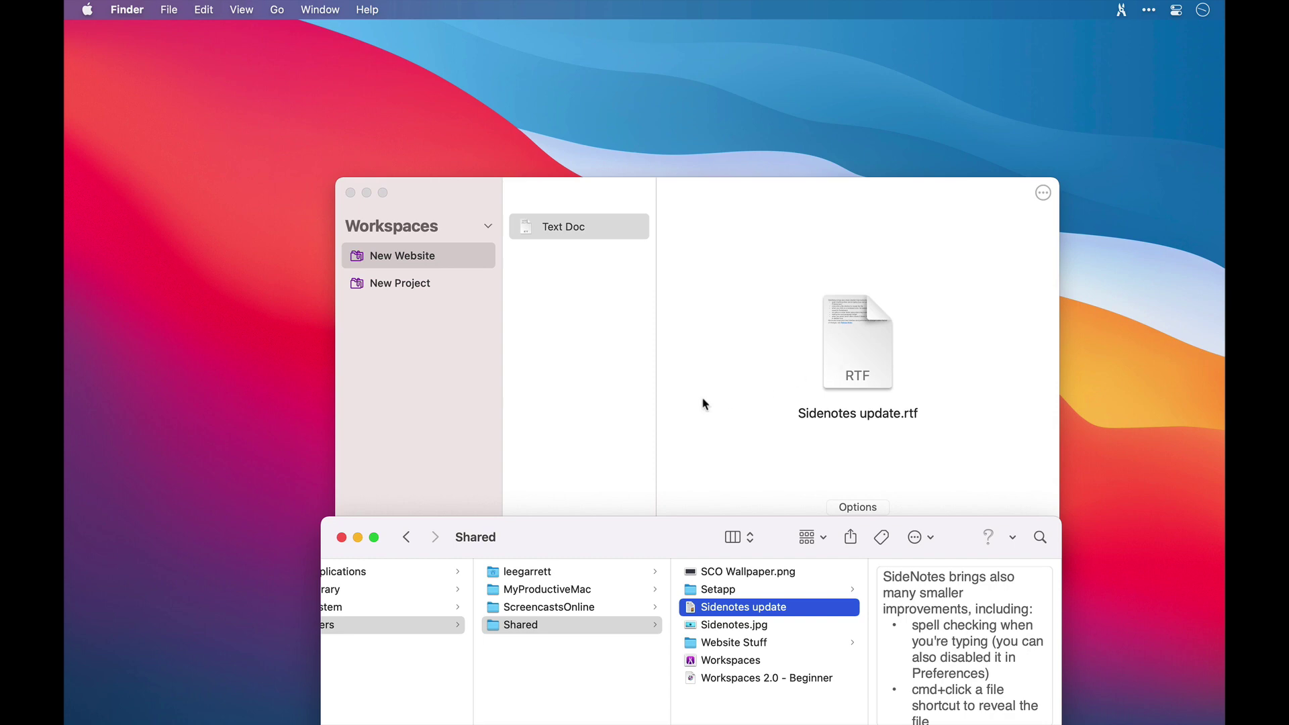
Add a Folder resource named Website Stuff to the New Website workspace.
click(593, 468)
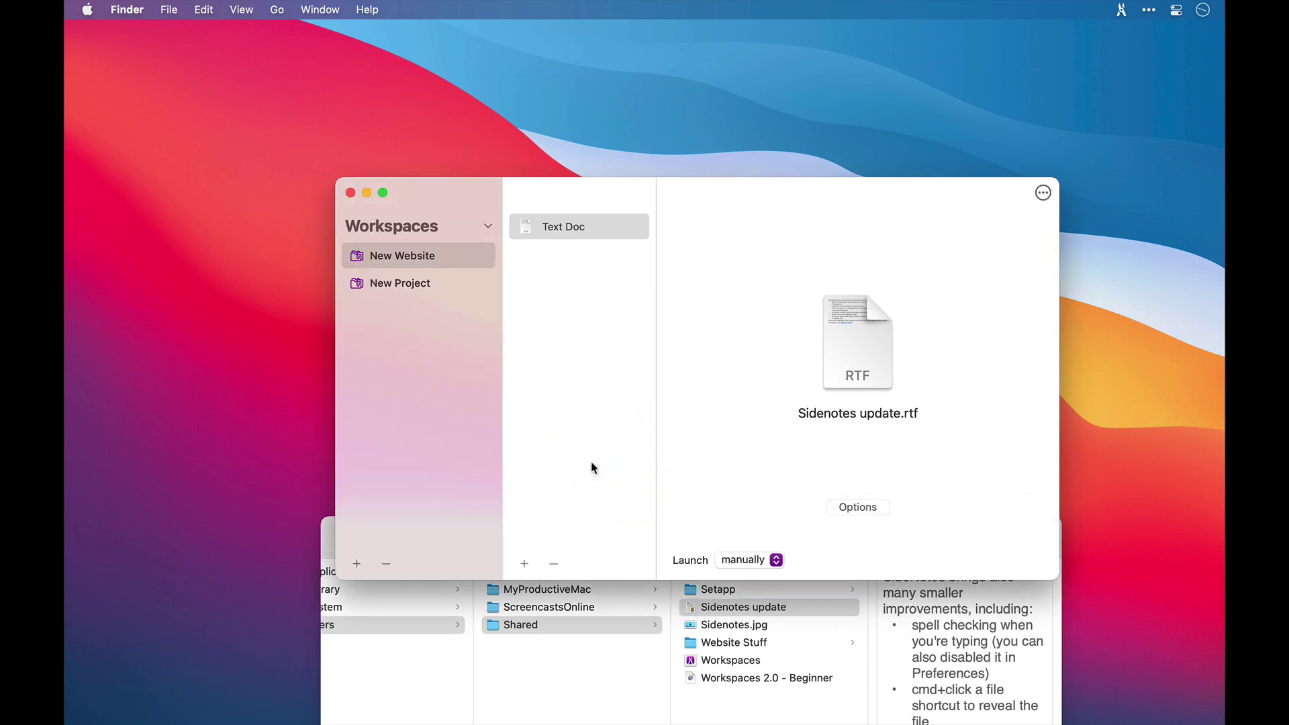
click(524, 565)
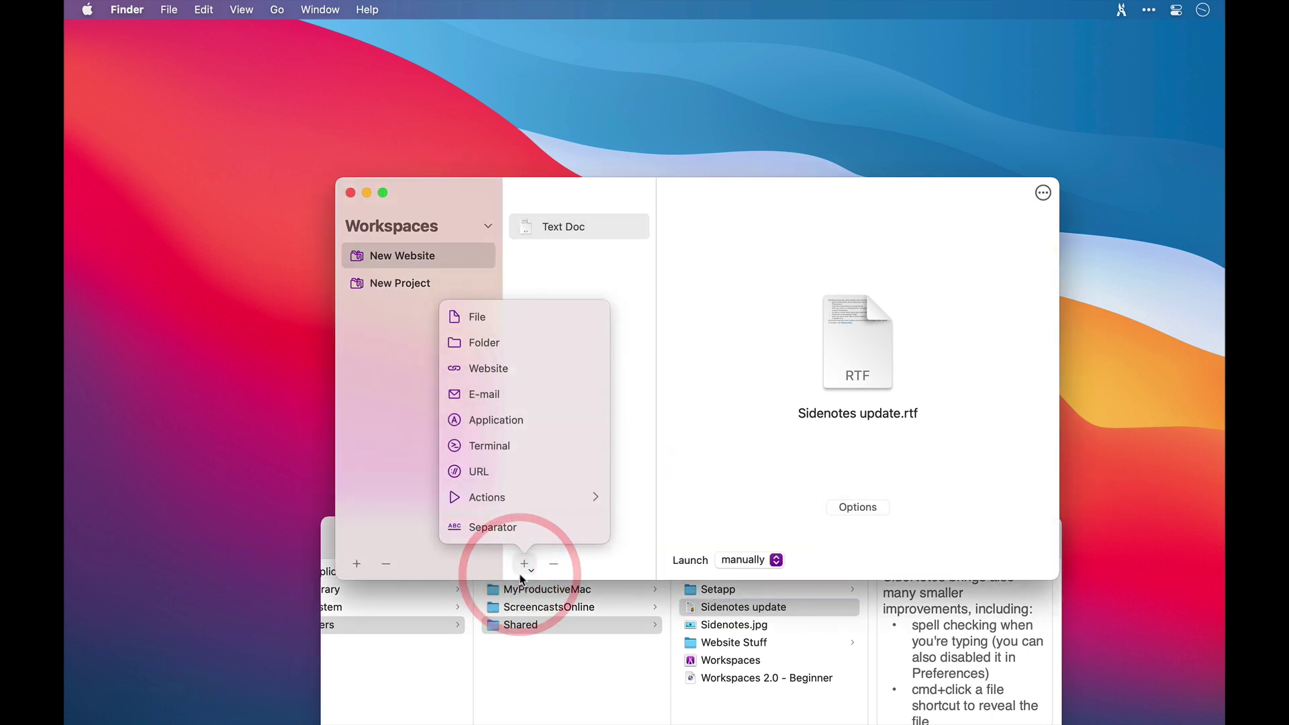
click(511, 344)
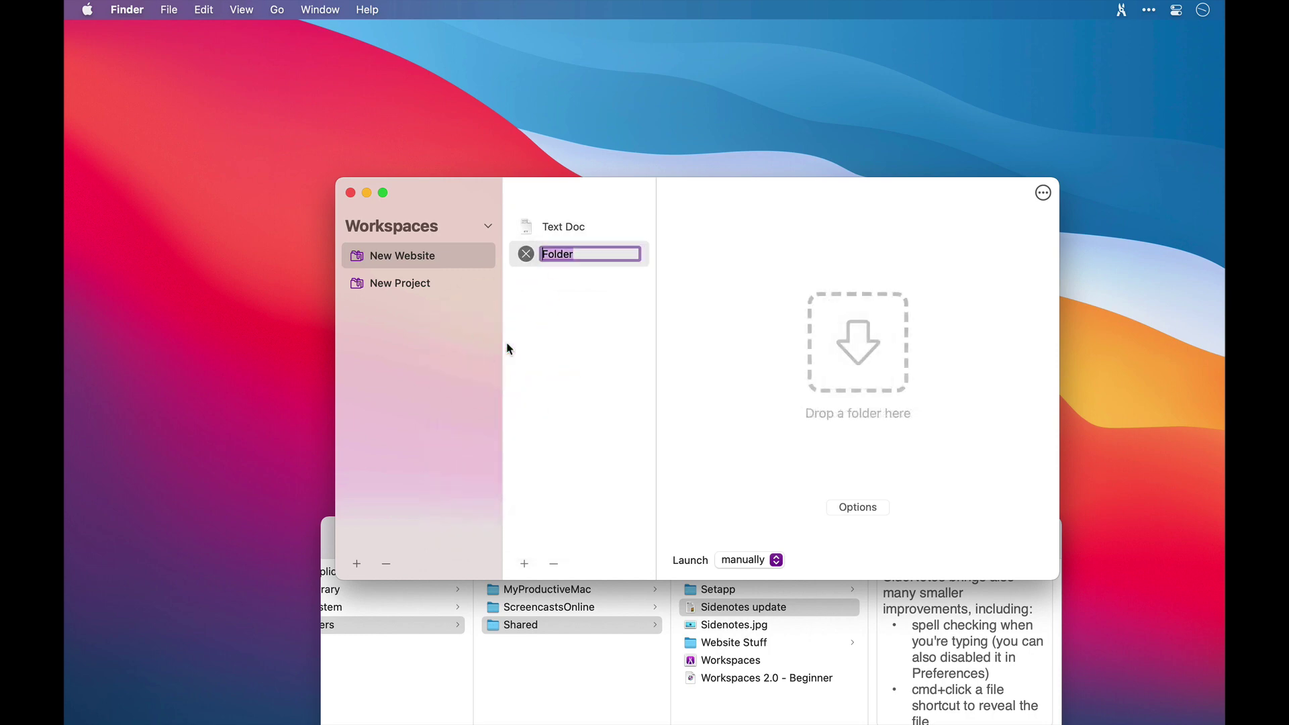
text(Website Stuff)
key(Return)
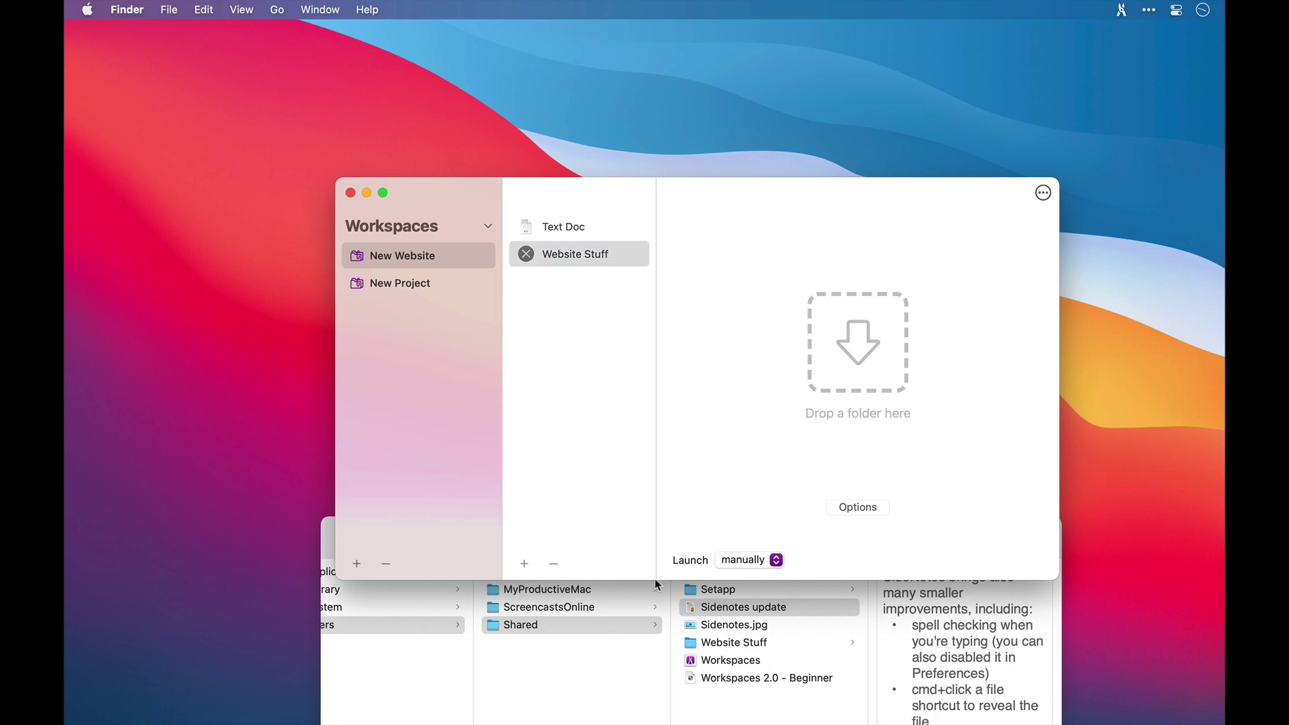
Assign the Website Stuff folder from Finder to the Website Stuff resource, and minimize the Finder window.
click(690, 647)
drag(692, 650, 836, 364)
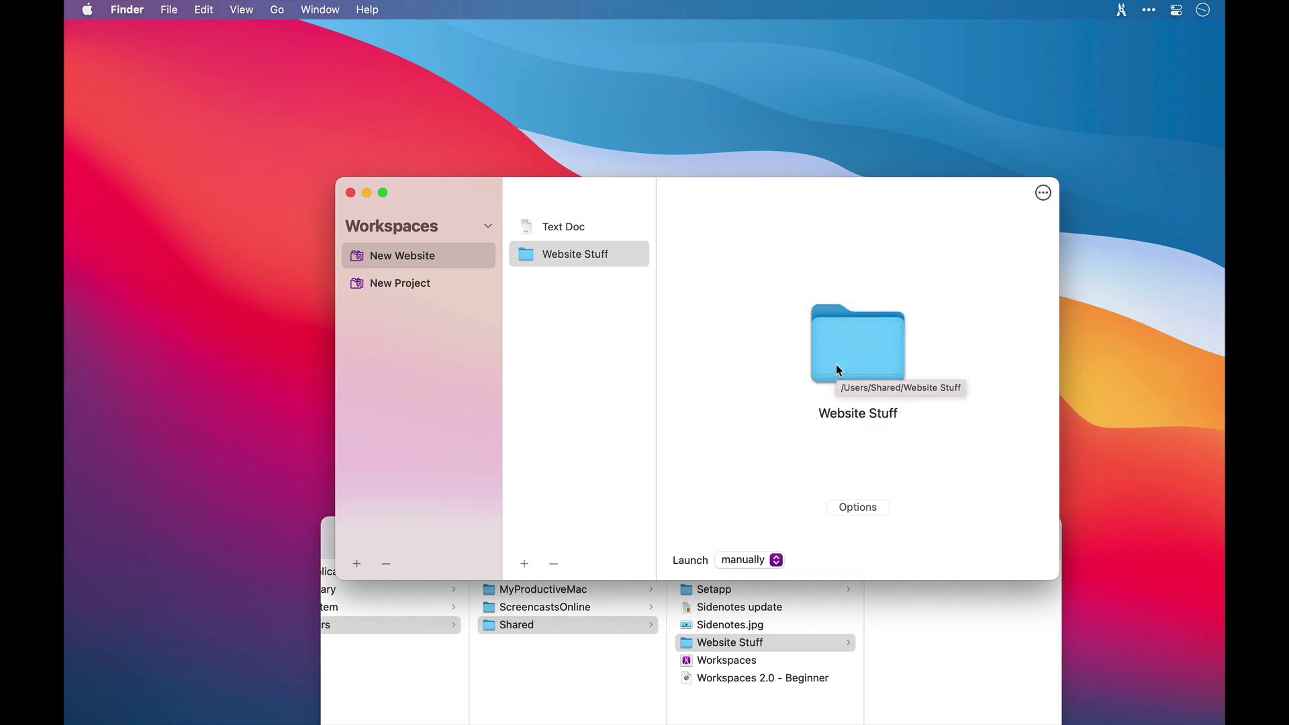
click(537, 674)
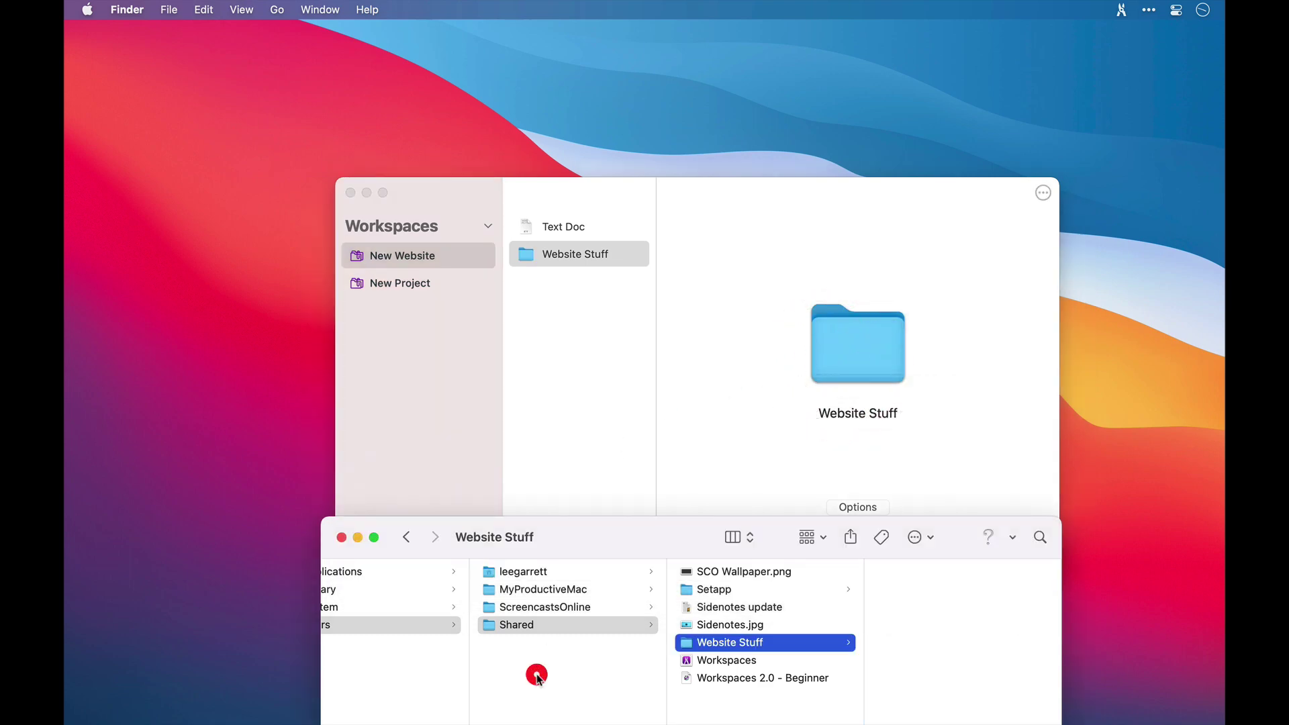
click(359, 538)
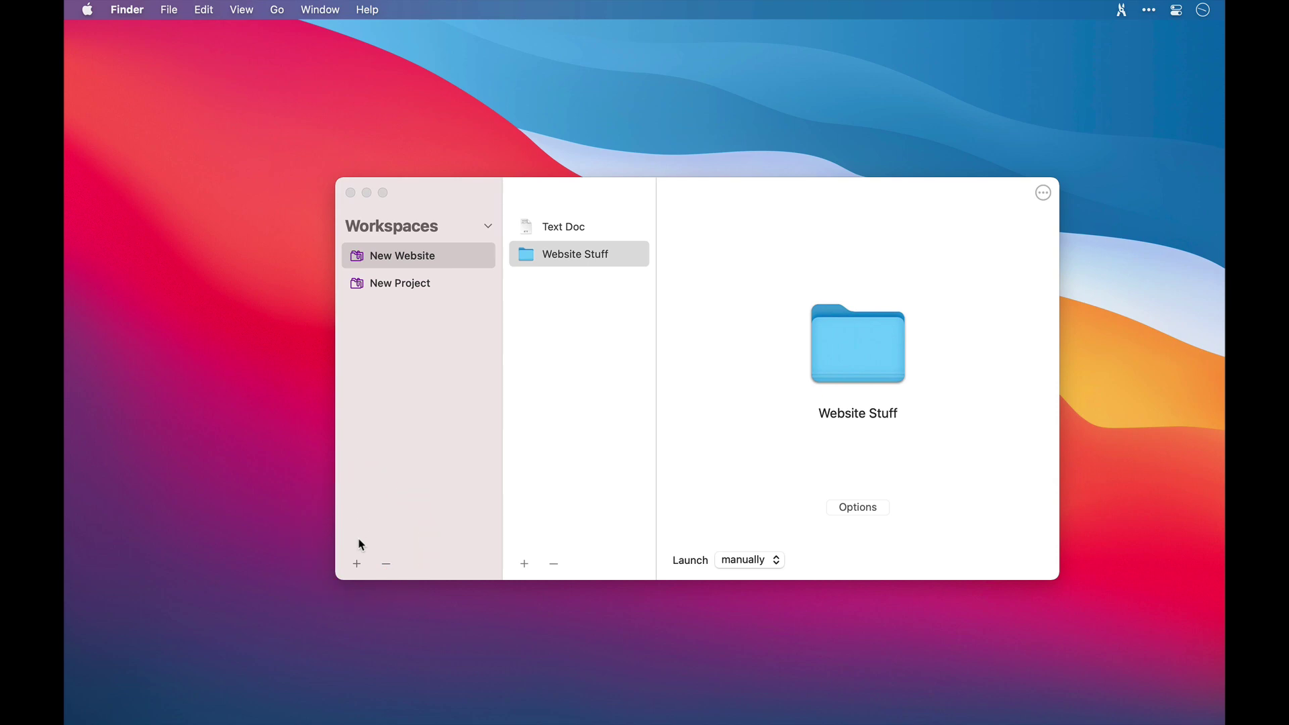
click(525, 564)
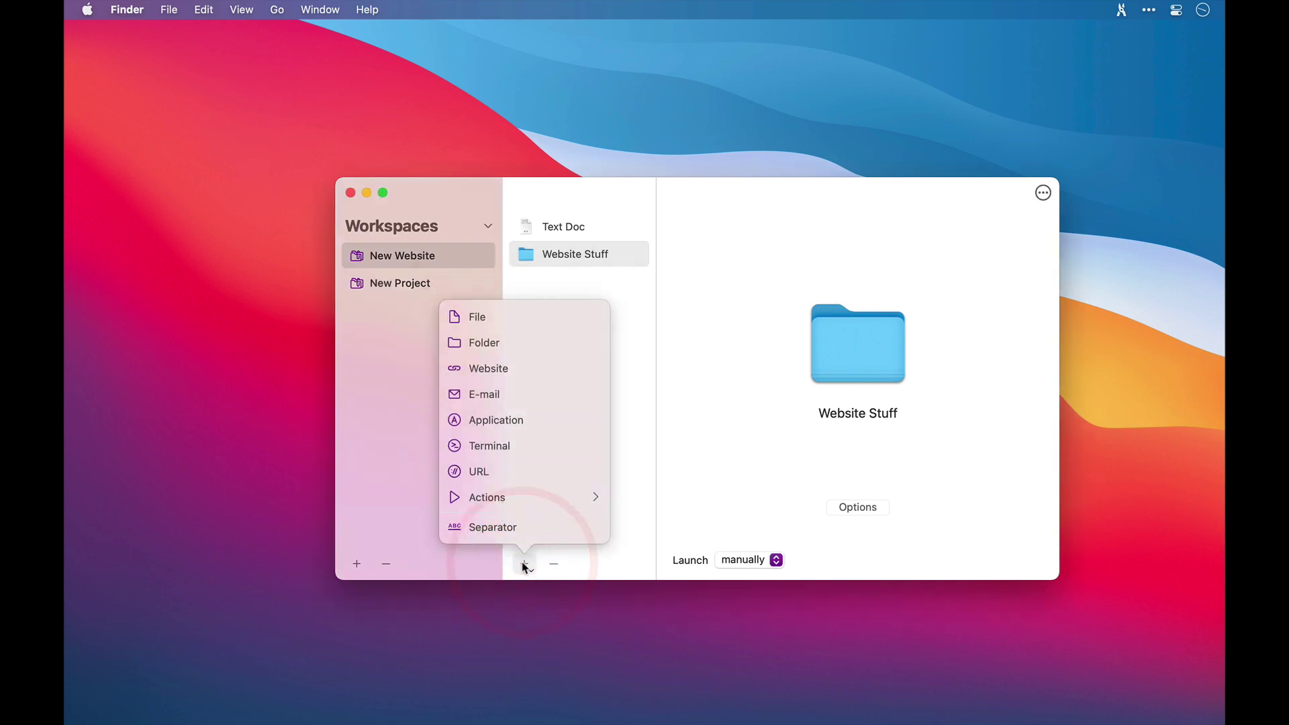
click(503, 378)
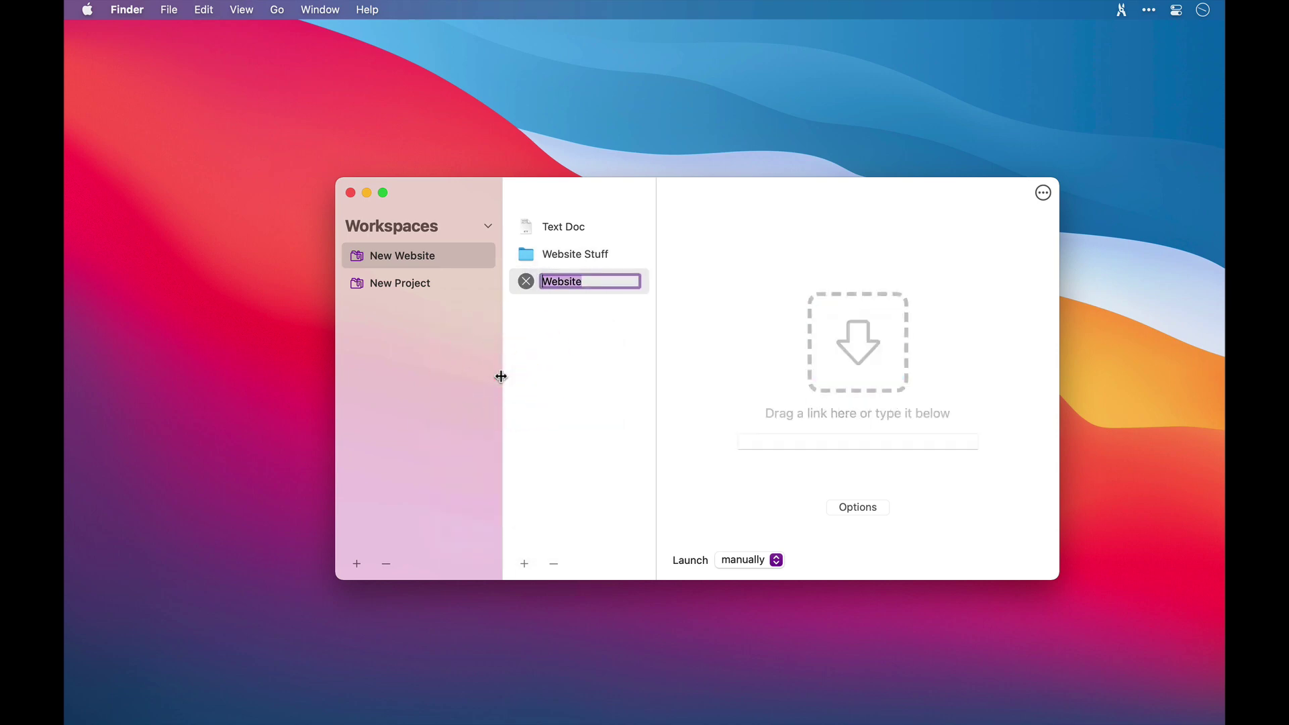
text(Apptorium)
key(Return)
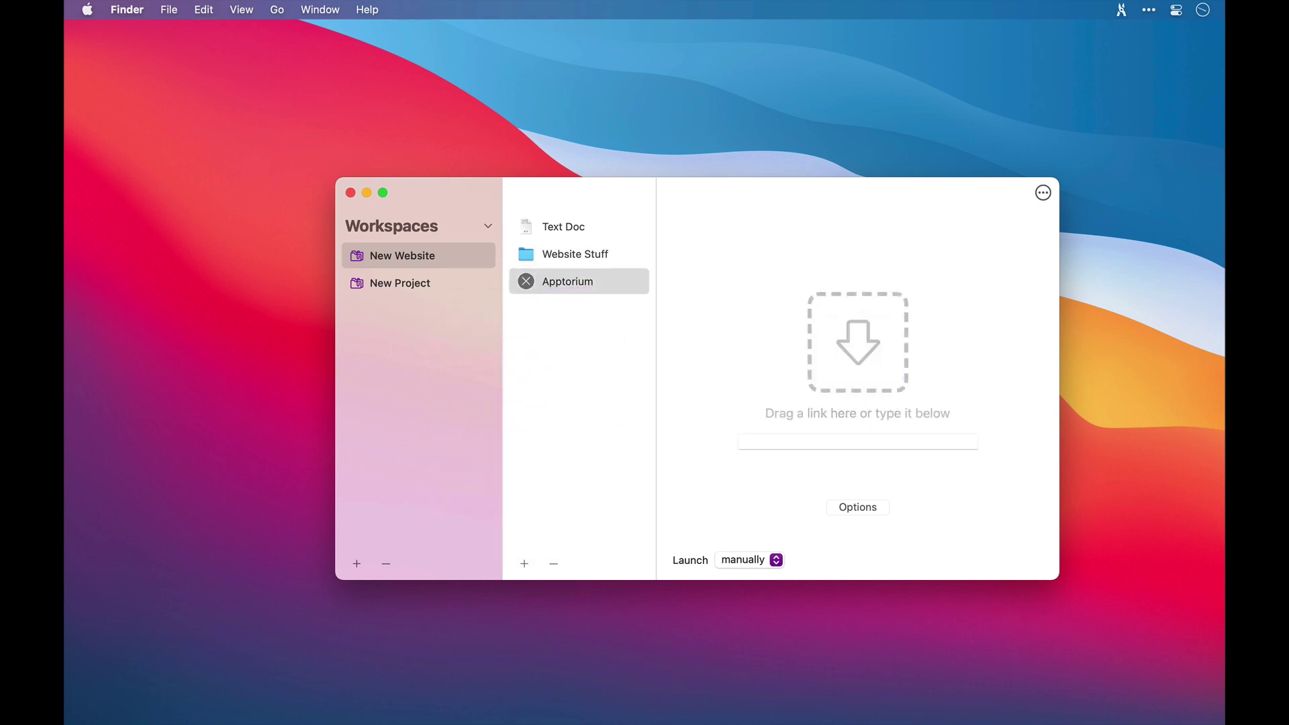
click(764, 439)
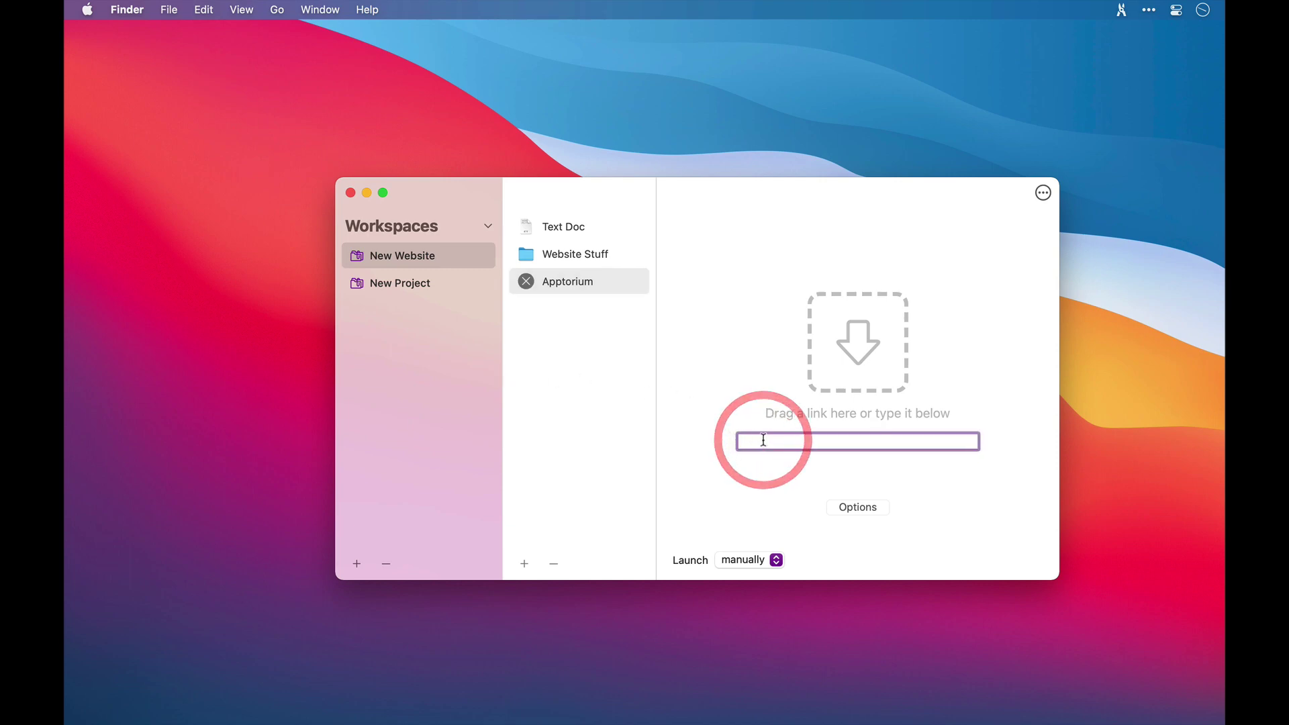
text(https://apptorium.com)
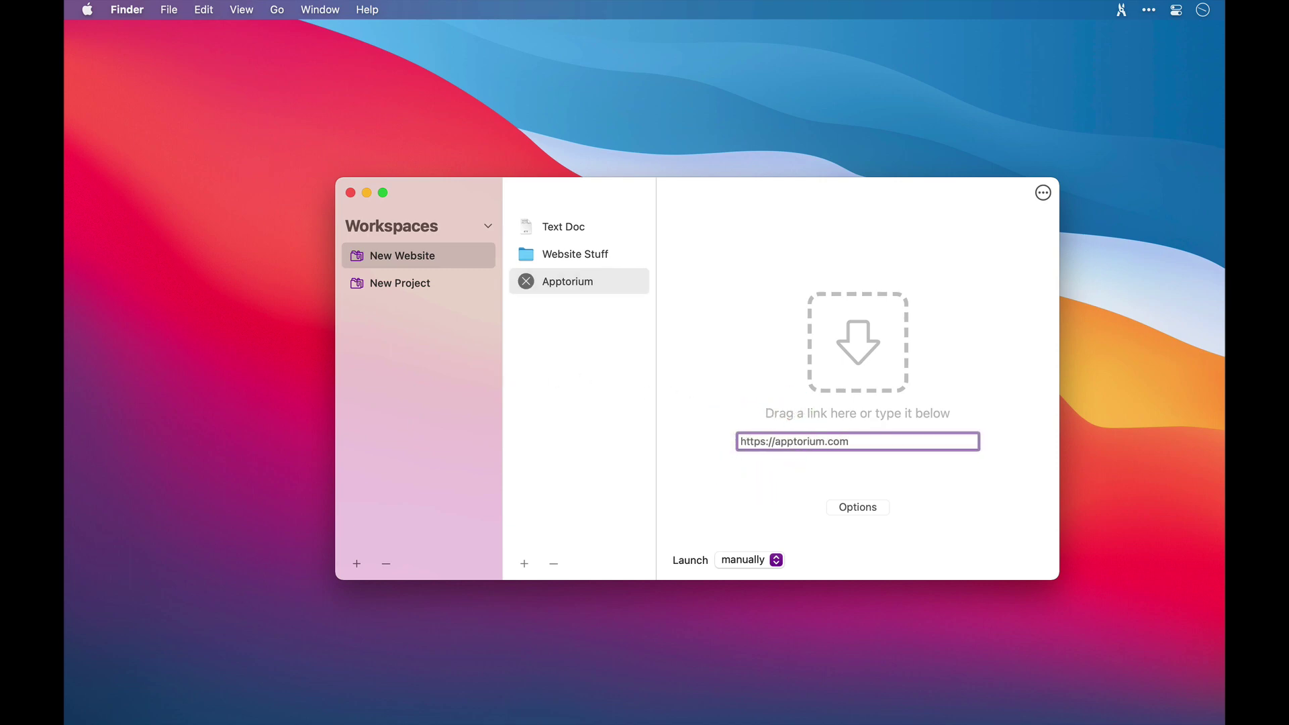
key(Return)
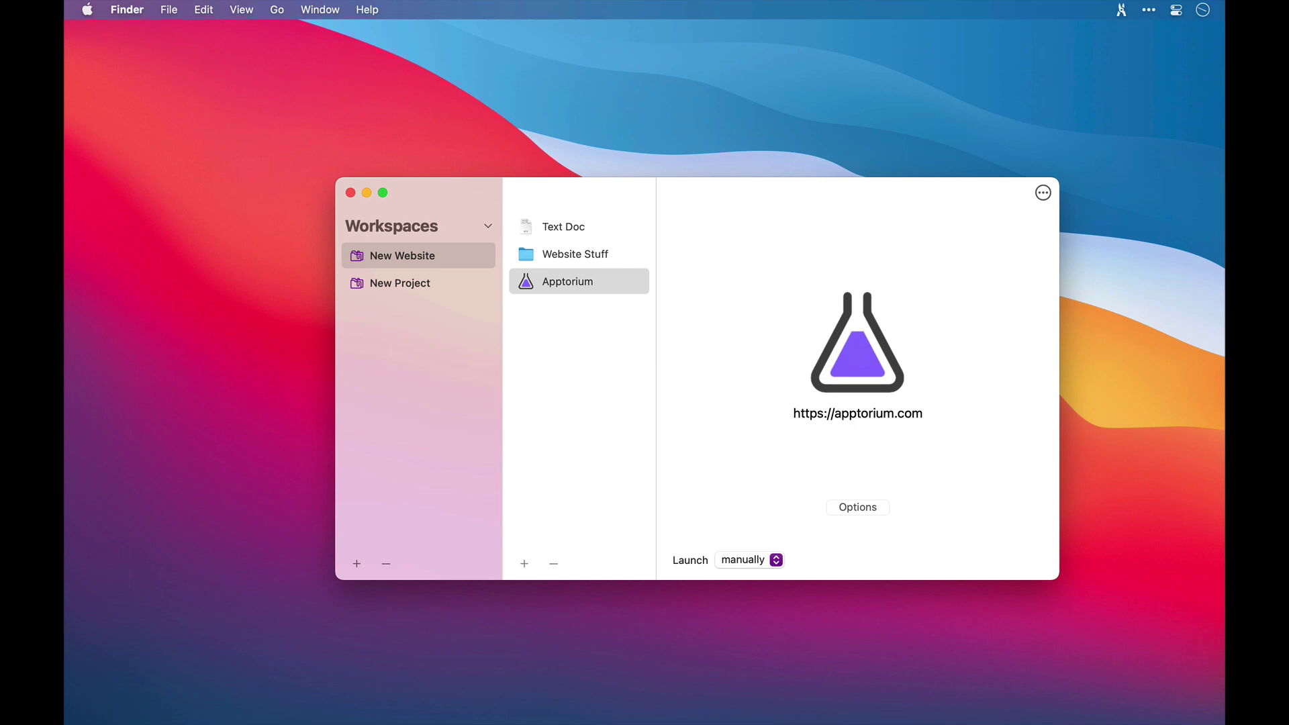
Delete the Apptorium resource from the New Website workspace and add a new Website resource named Apptorium.
click(554, 564)
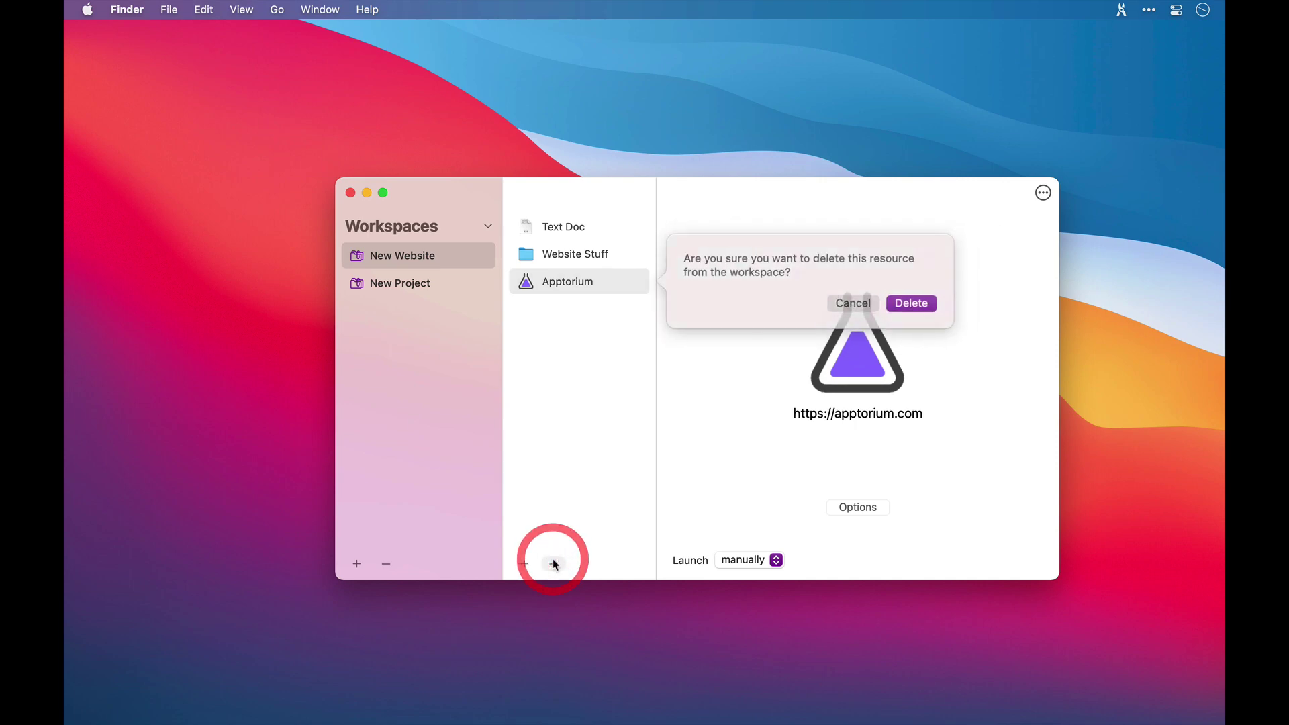
click(900, 302)
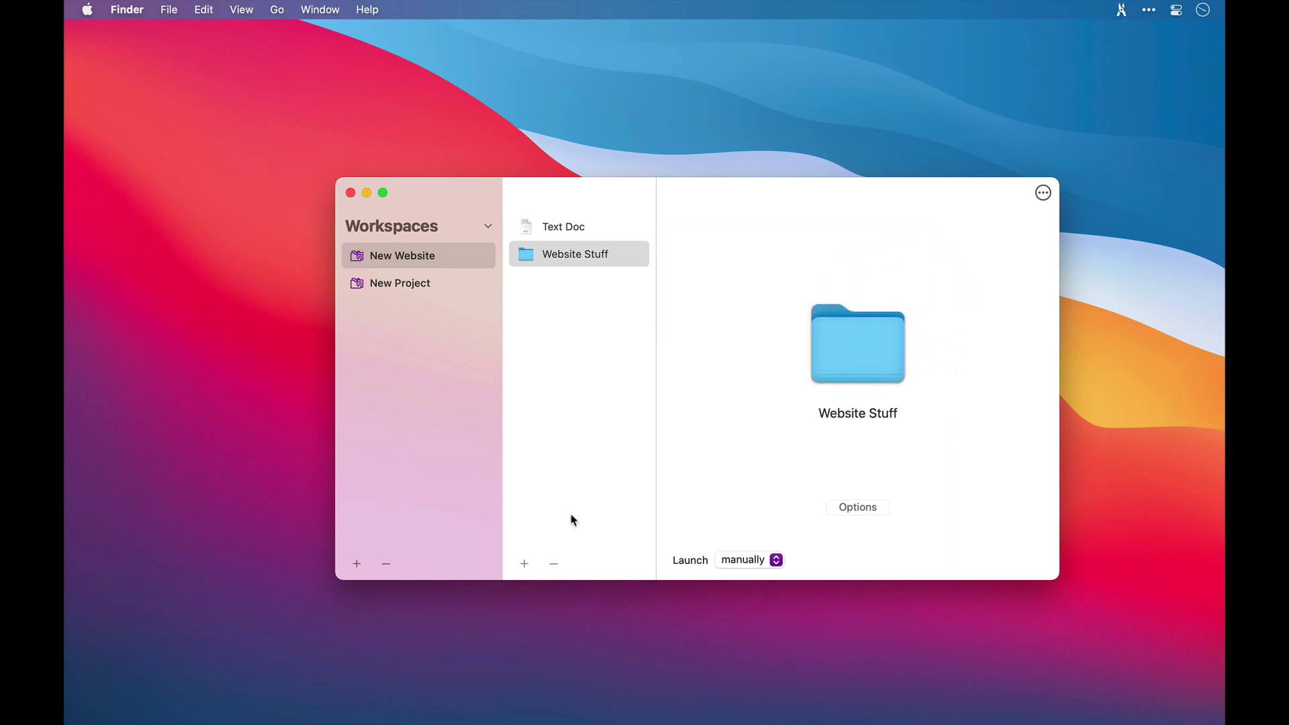
click(525, 564)
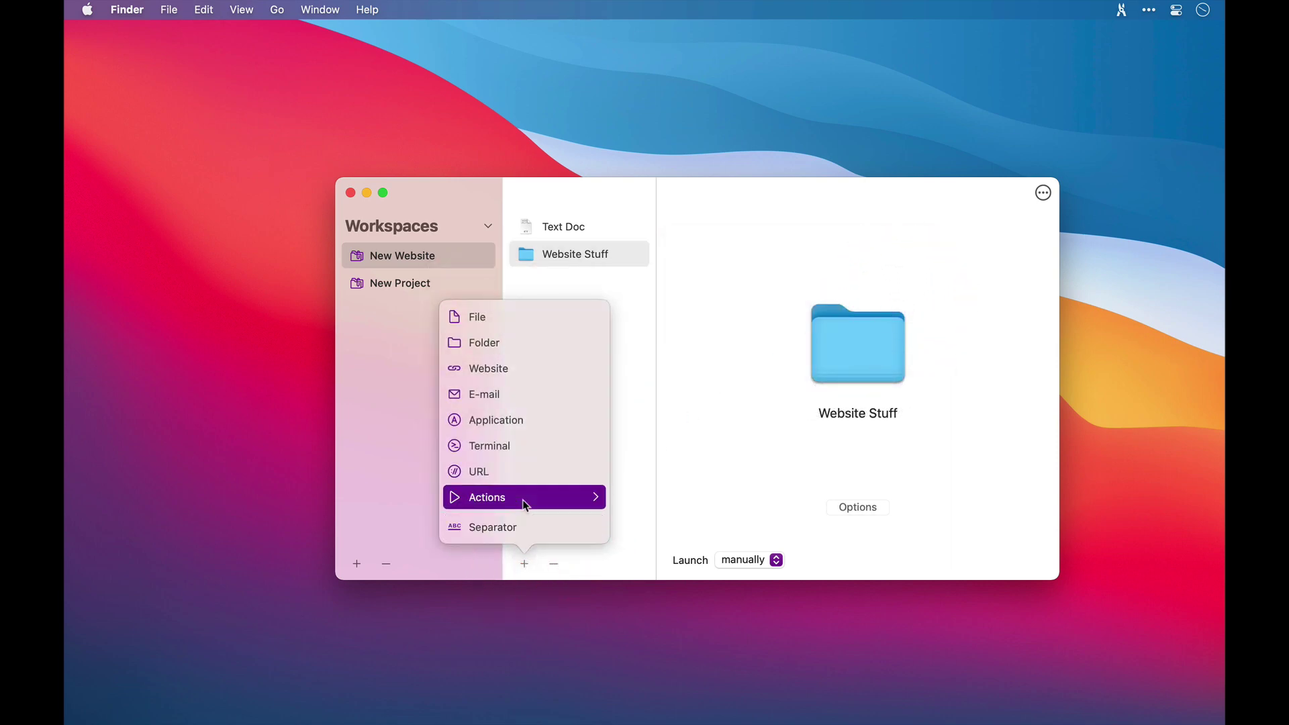
click(523, 380)
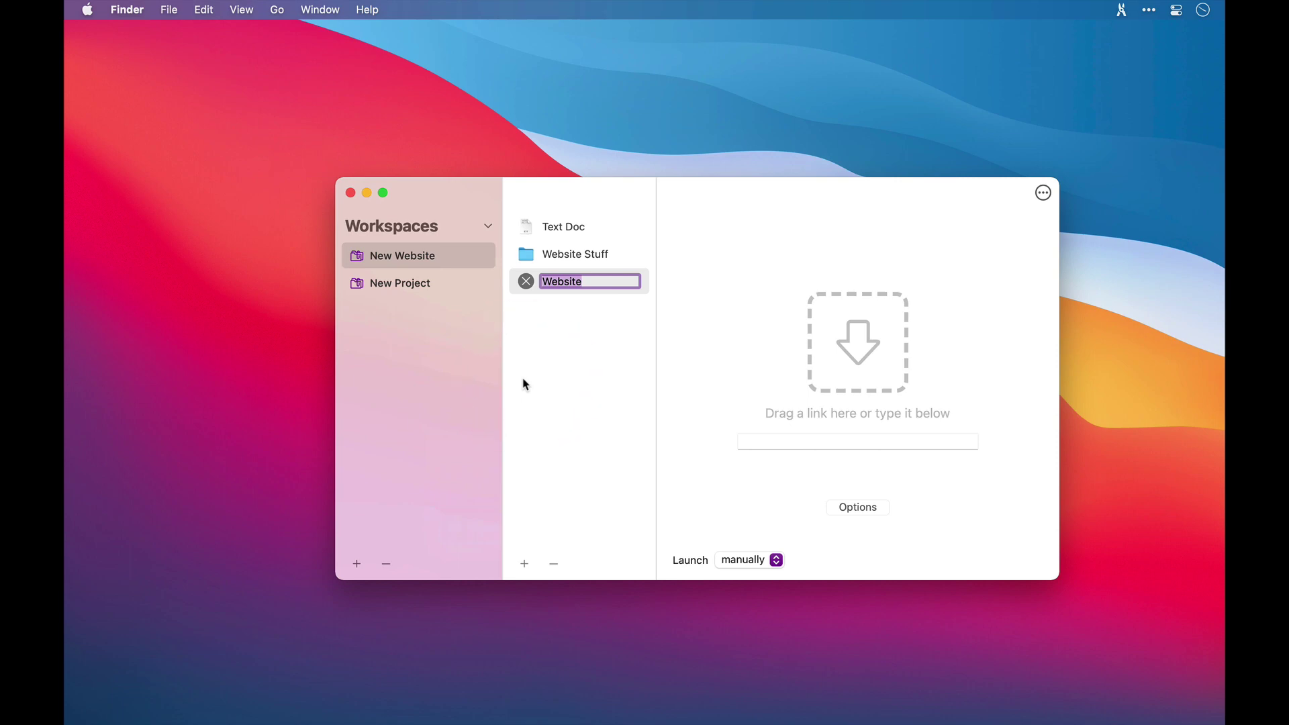
text(Apptorium)
key(Return)
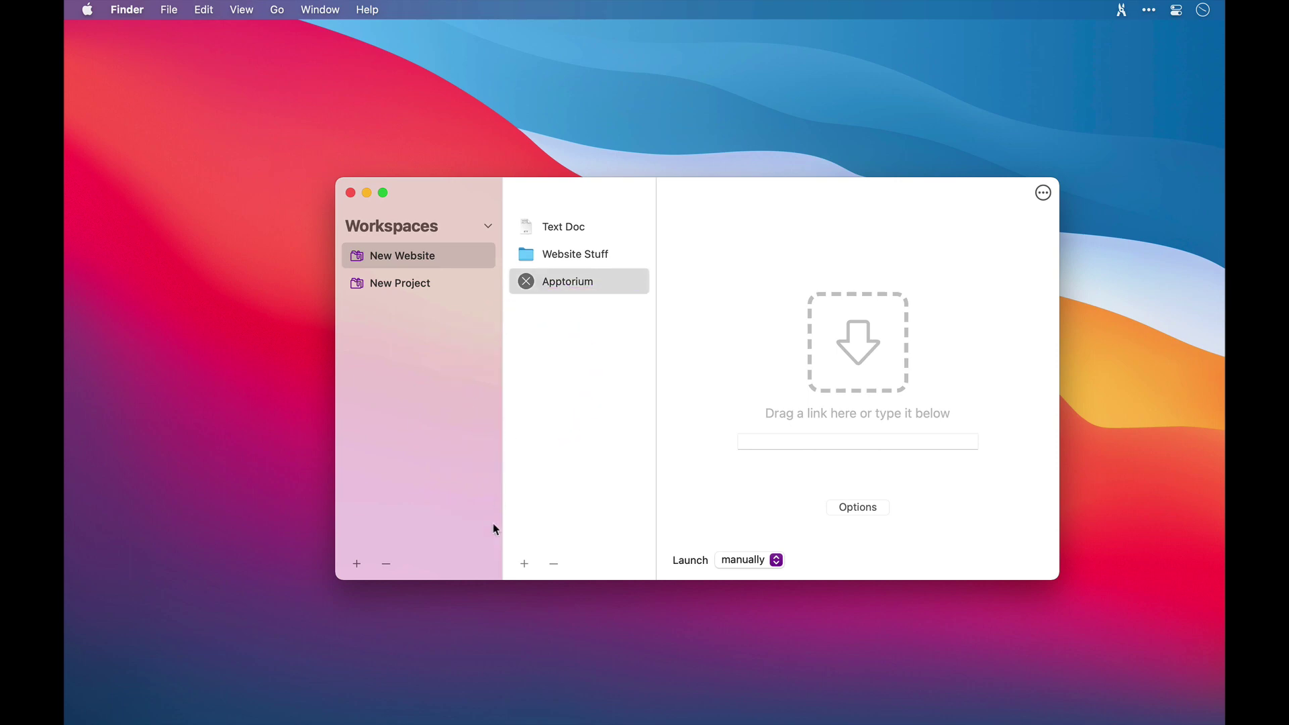
Assign the apptorium.com address from the open Safari page to the Apptorium resource, and dismiss the Safari window.
mouse_move(500, 723)
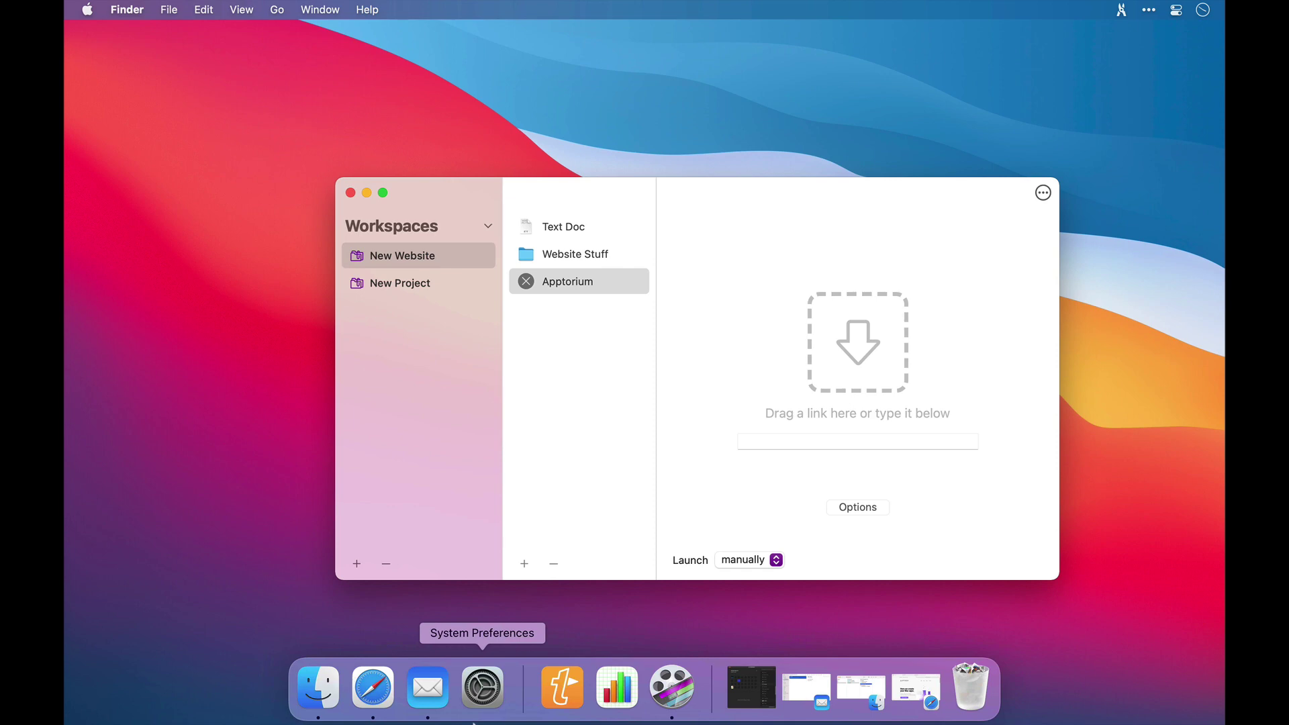
click(376, 695)
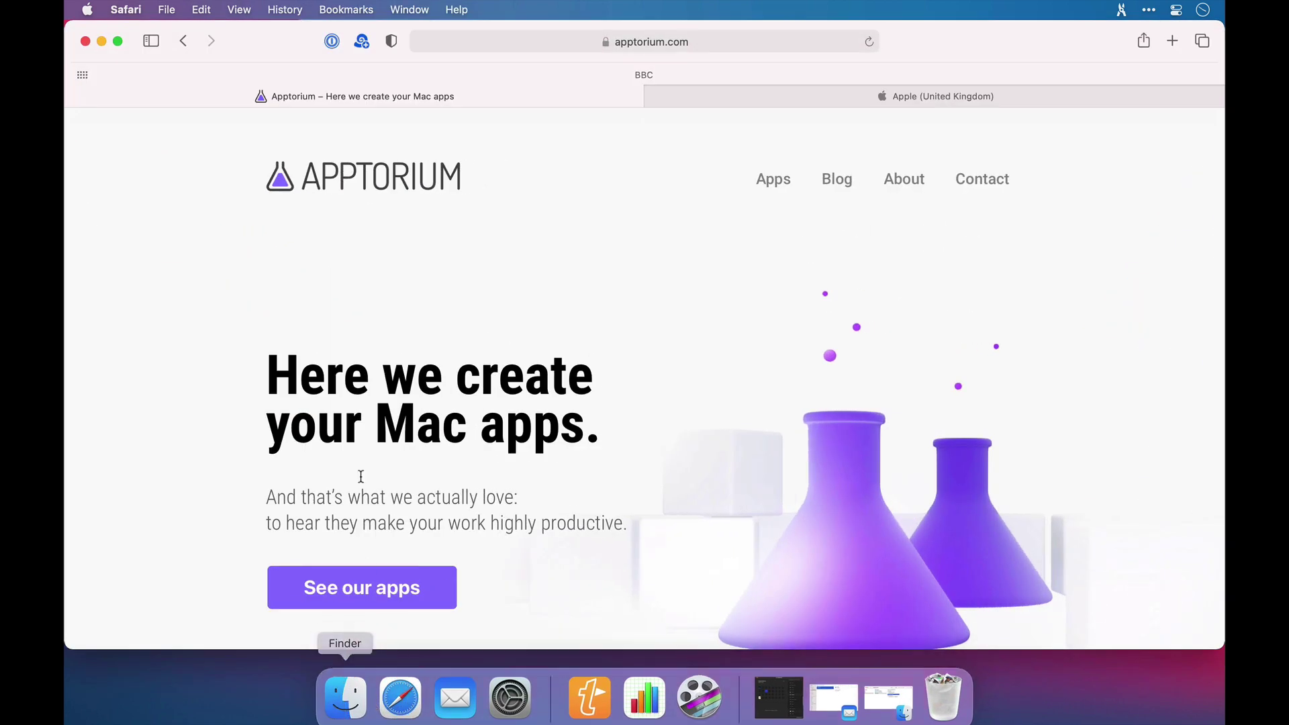
drag(283, 46, 566, 587)
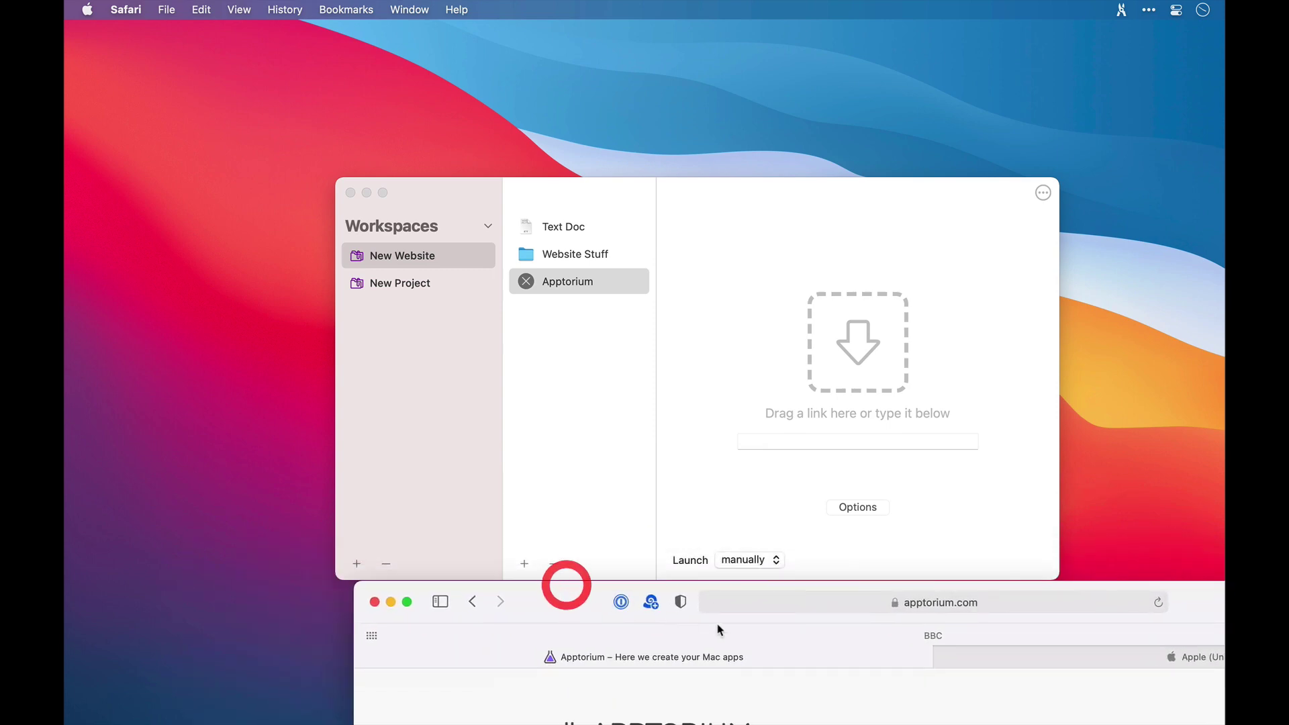
click(753, 598)
drag(717, 600, 825, 373)
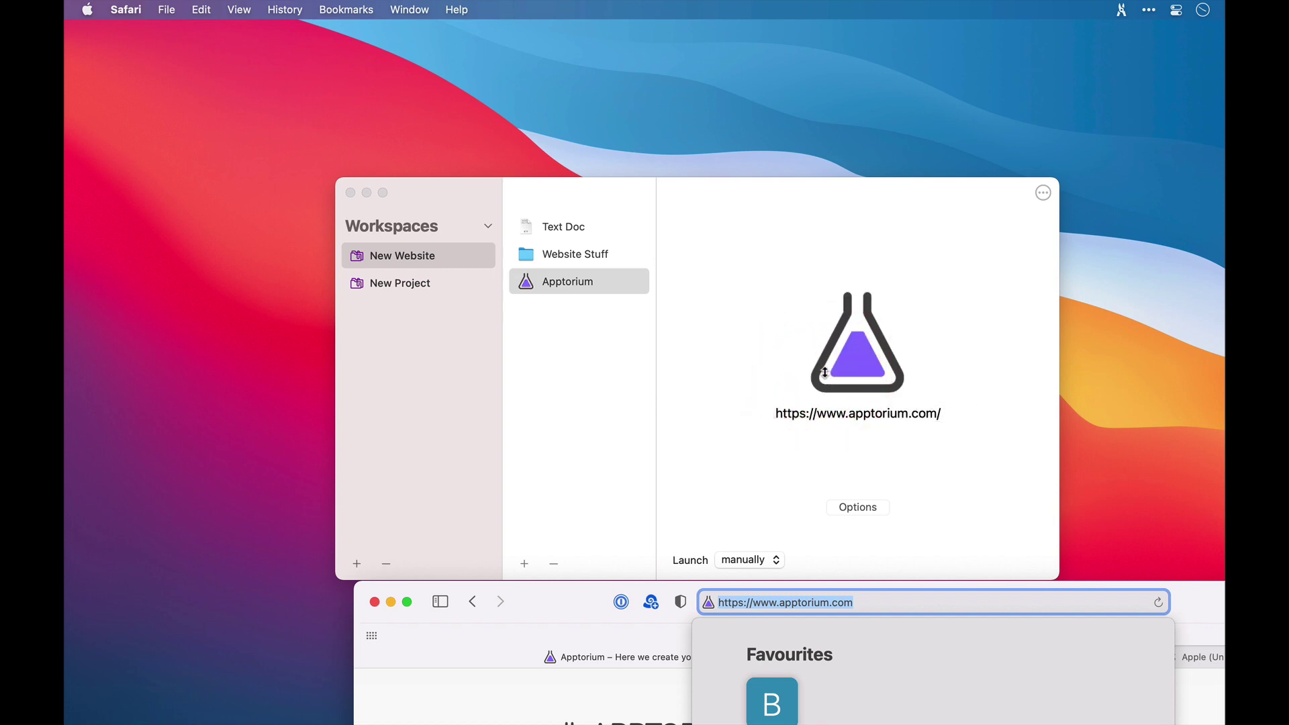
click(584, 601)
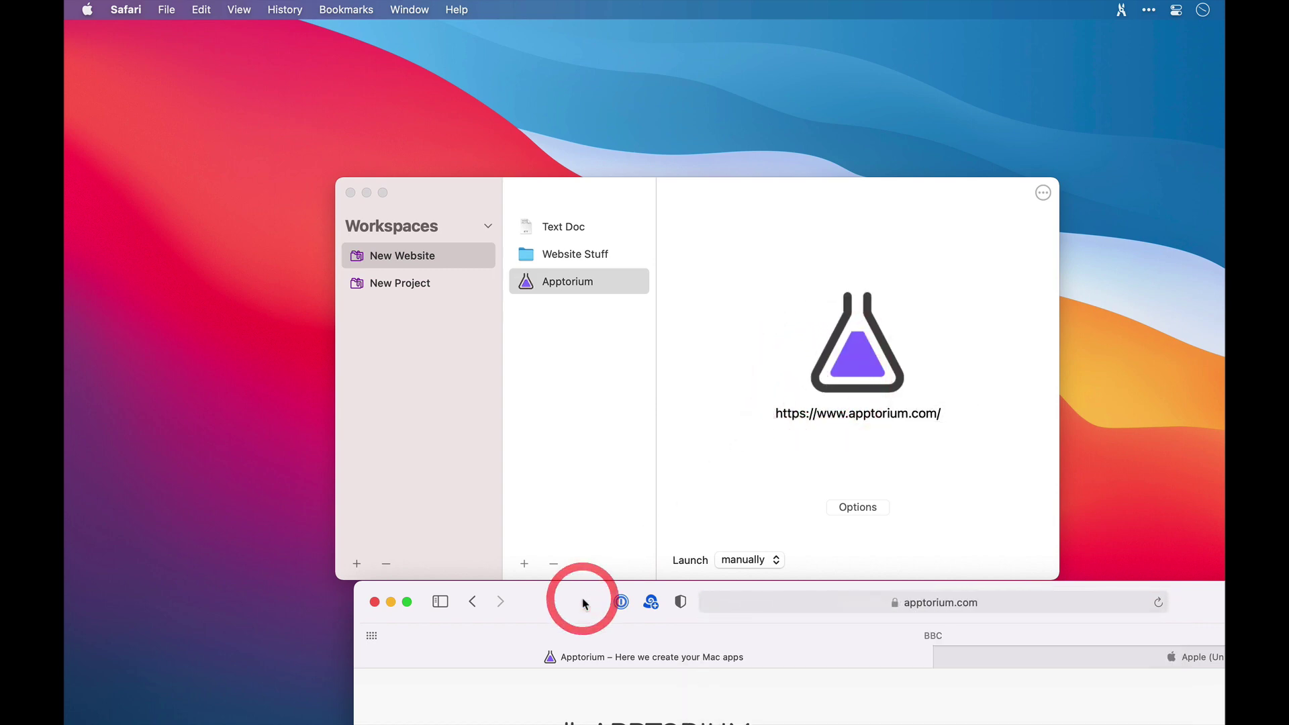
key(super+w)
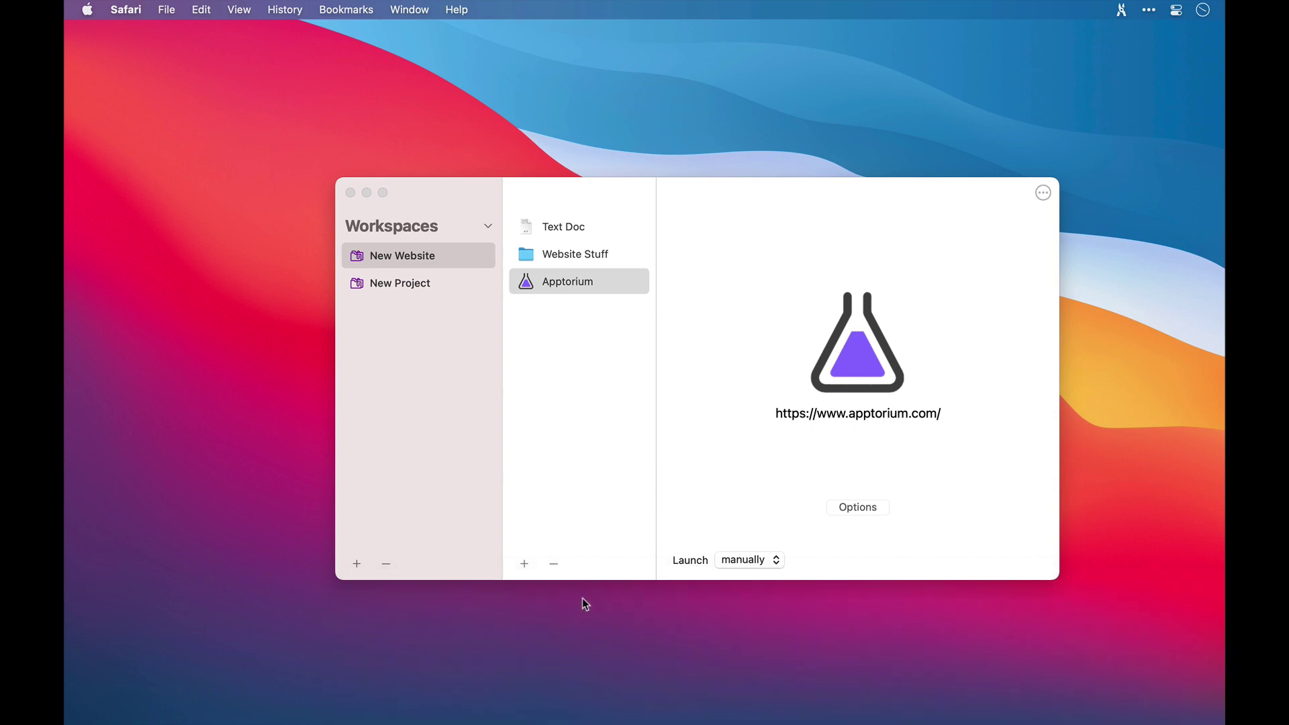
Add an E-mail resource named Test Email to the New Website workspace.
click(524, 564)
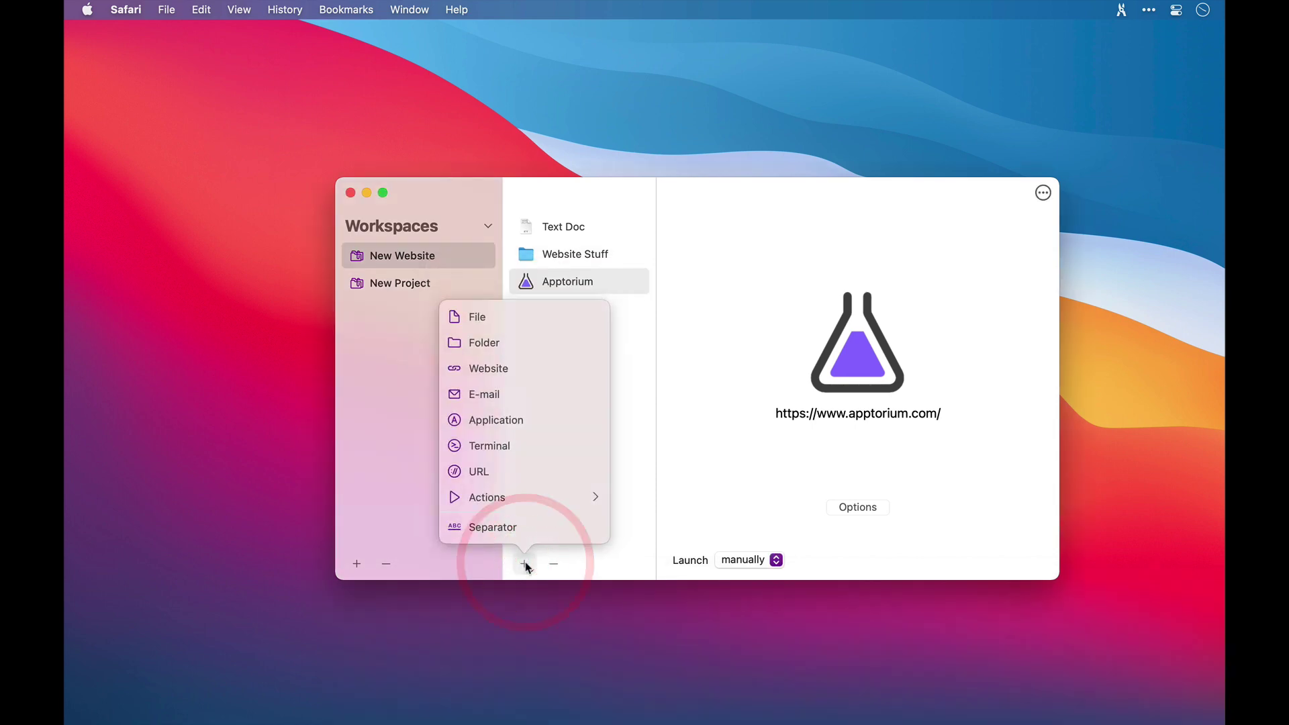
click(503, 405)
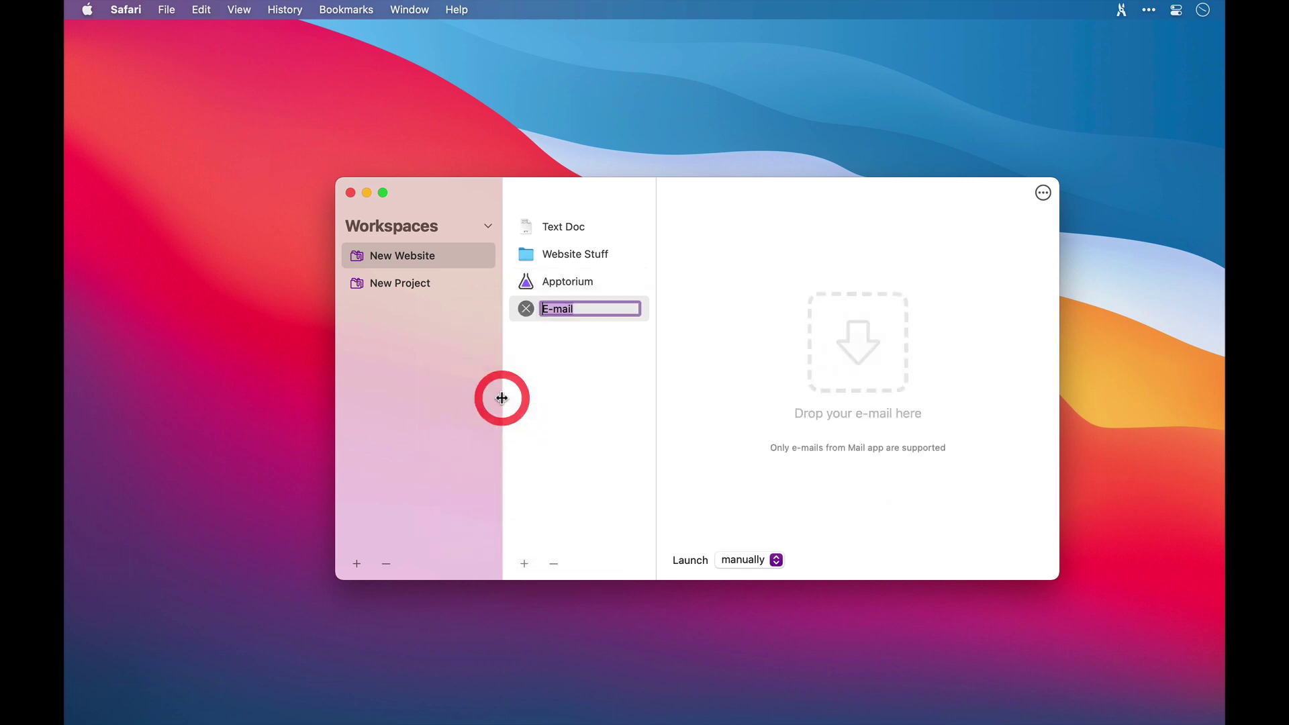
text(Test Email)
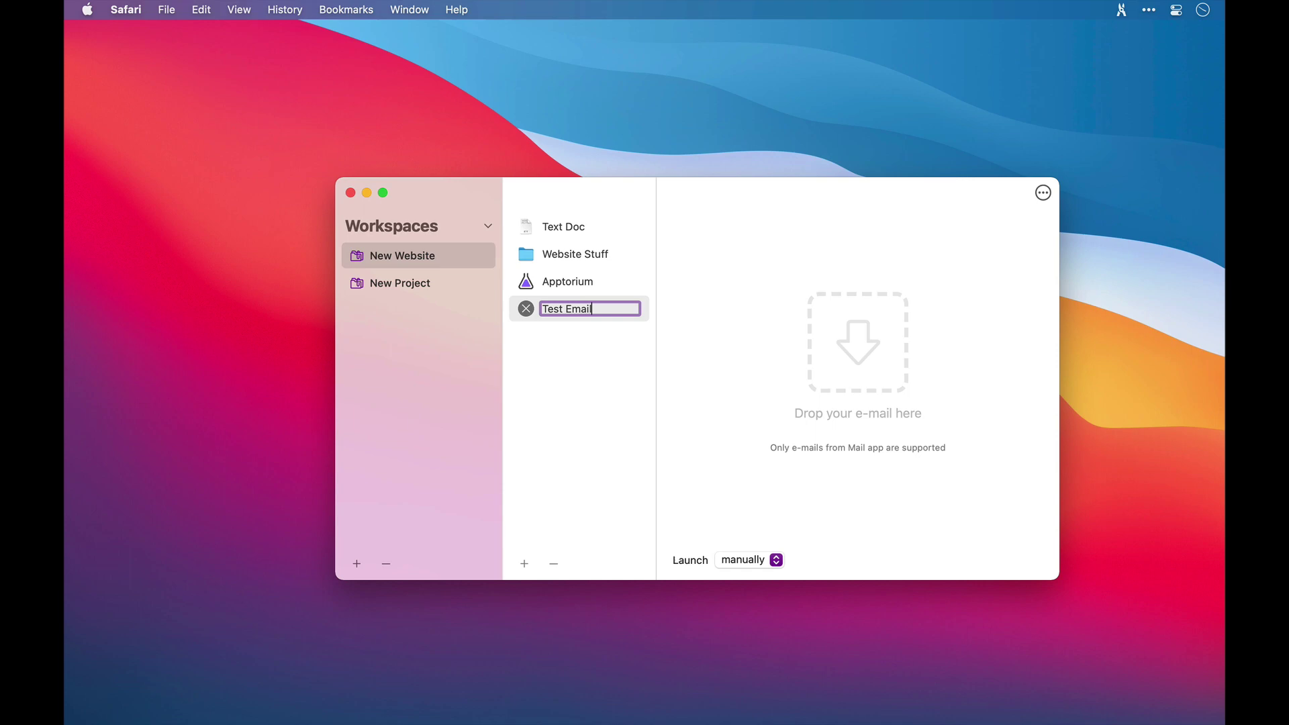
key(Return)
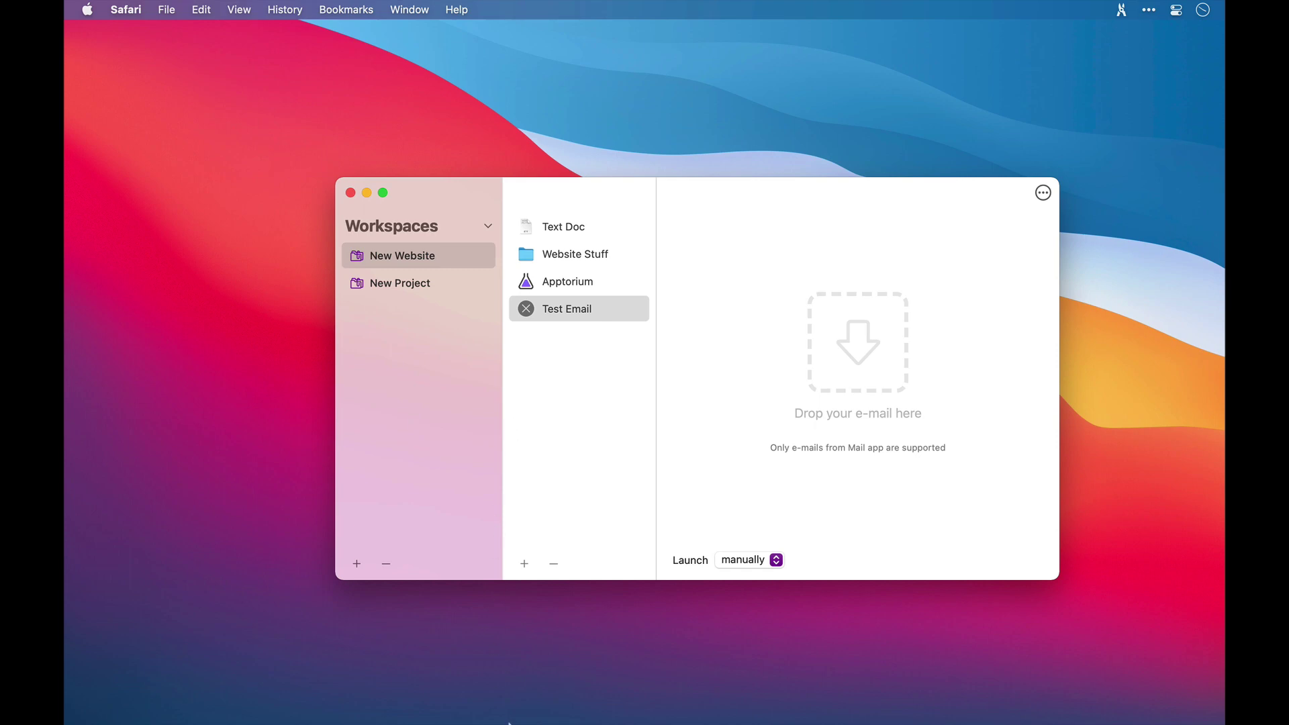
Assign the "This is so cool" message from the Mail inbox to the Test Email resource, and hide Mail.
mouse_move(511, 695)
click(454, 692)
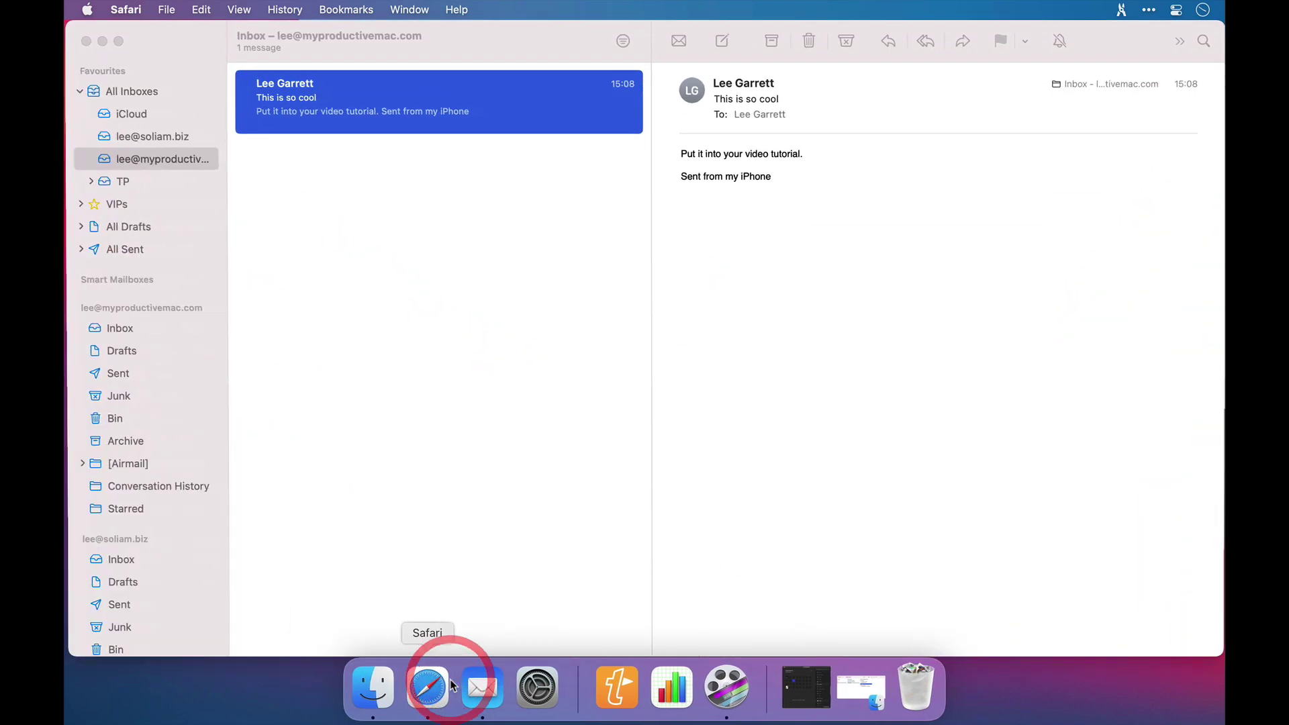
drag(168, 39, 1008, 282)
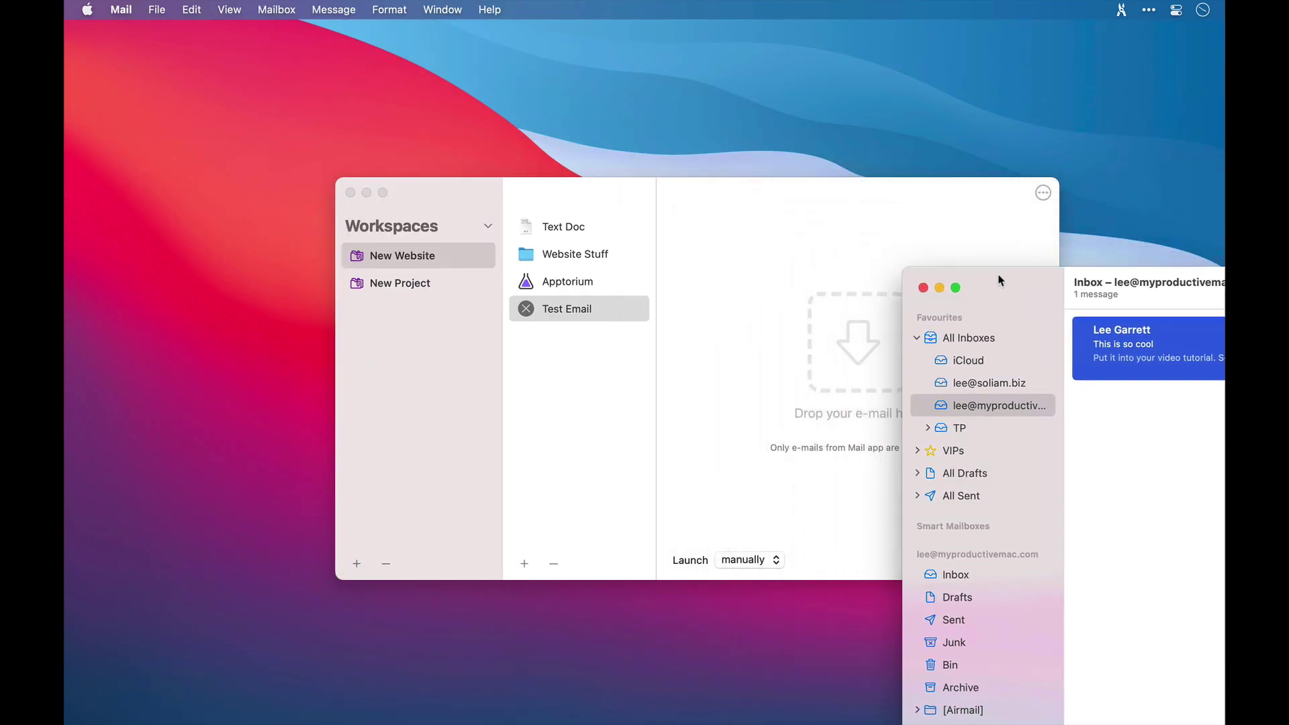
drag(1150, 339, 863, 350)
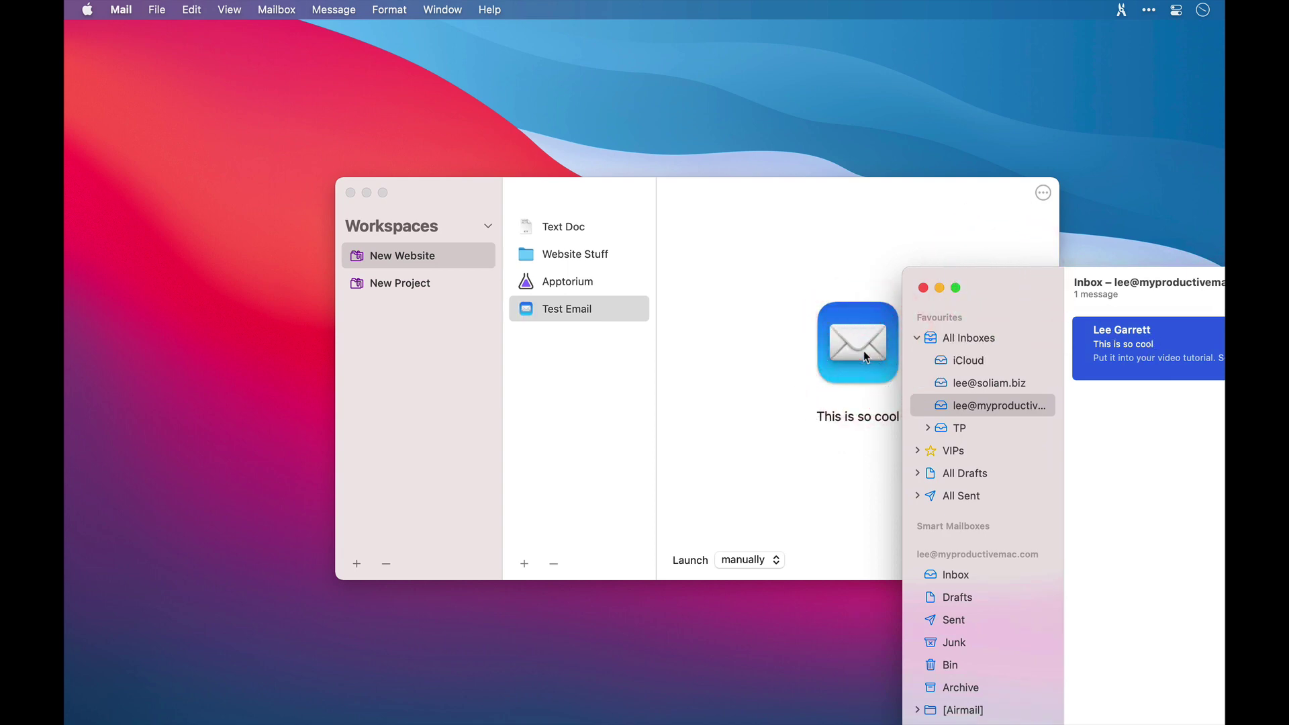
click(992, 291)
key(super+h)
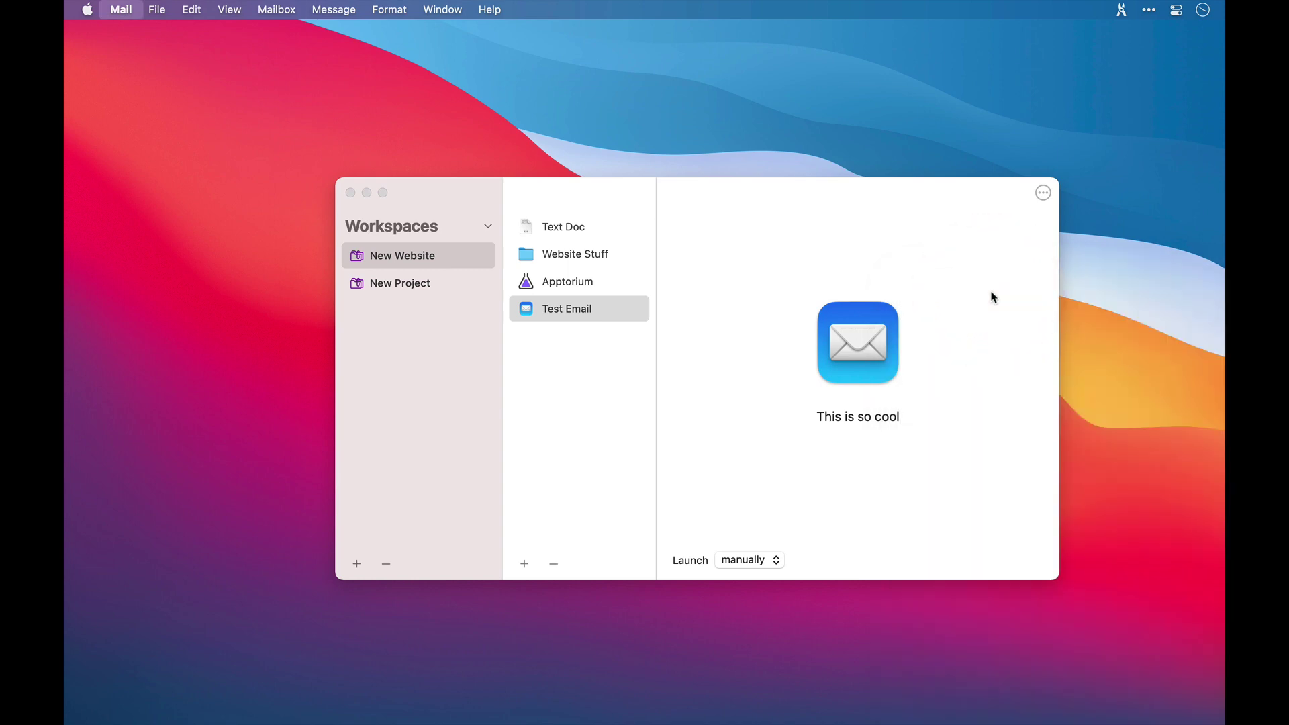
Add an Application resource named Workspaces to the New Website workspace.
click(524, 564)
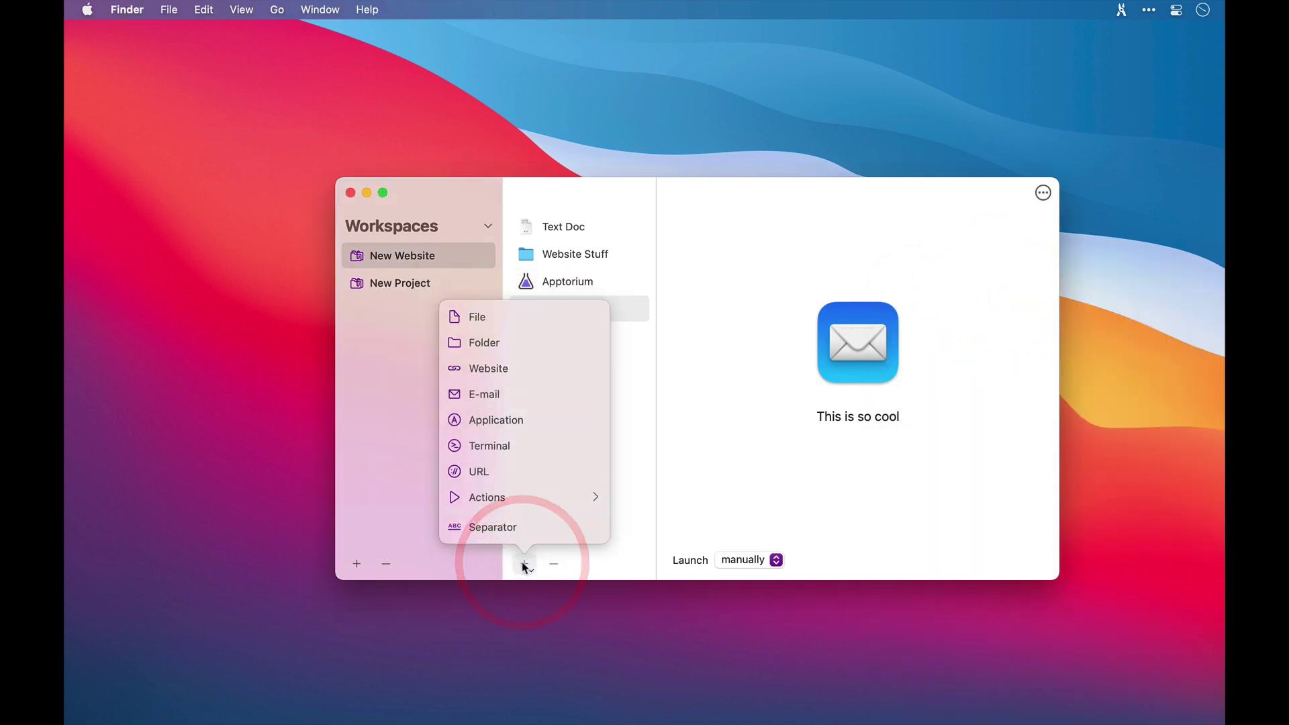
click(510, 426)
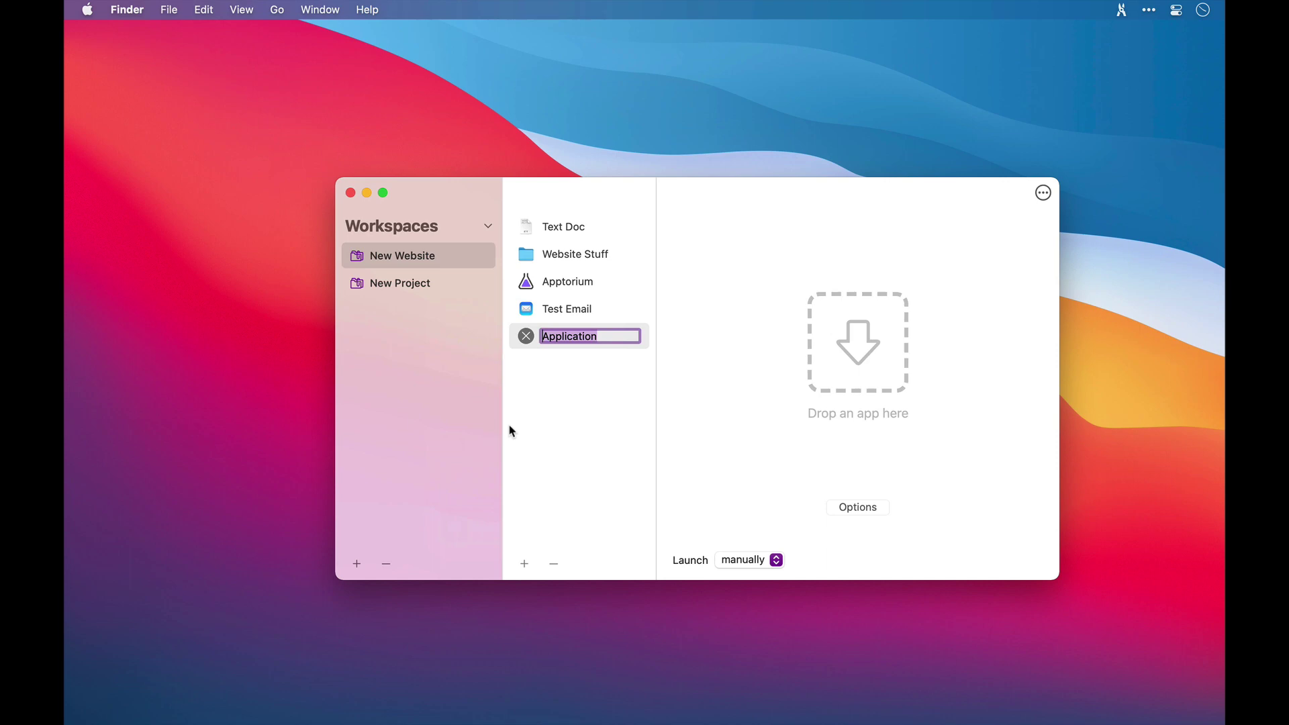
text(Workspaces)
key(Return)
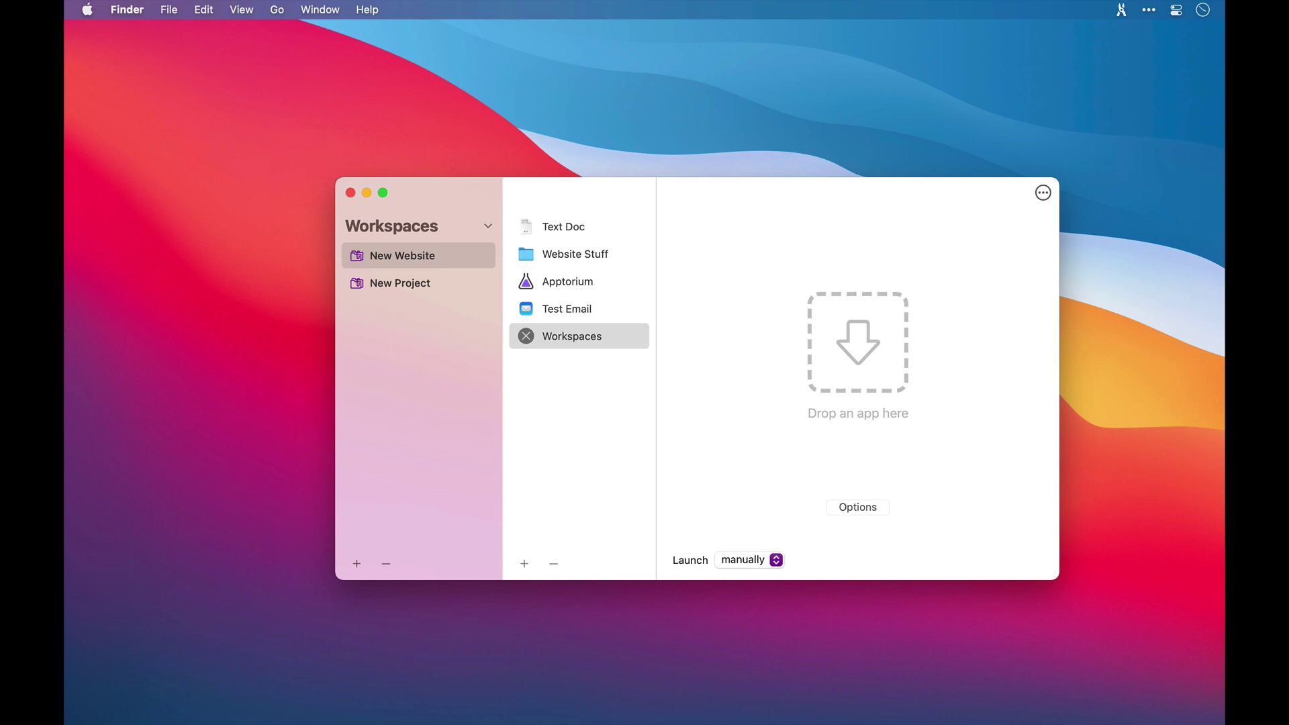
Assign the Workspaces app from the Applications folder in Finder to the Workspaces resource, and minimize the Finder window.
key(super+space)
text(finder)
key(Return)
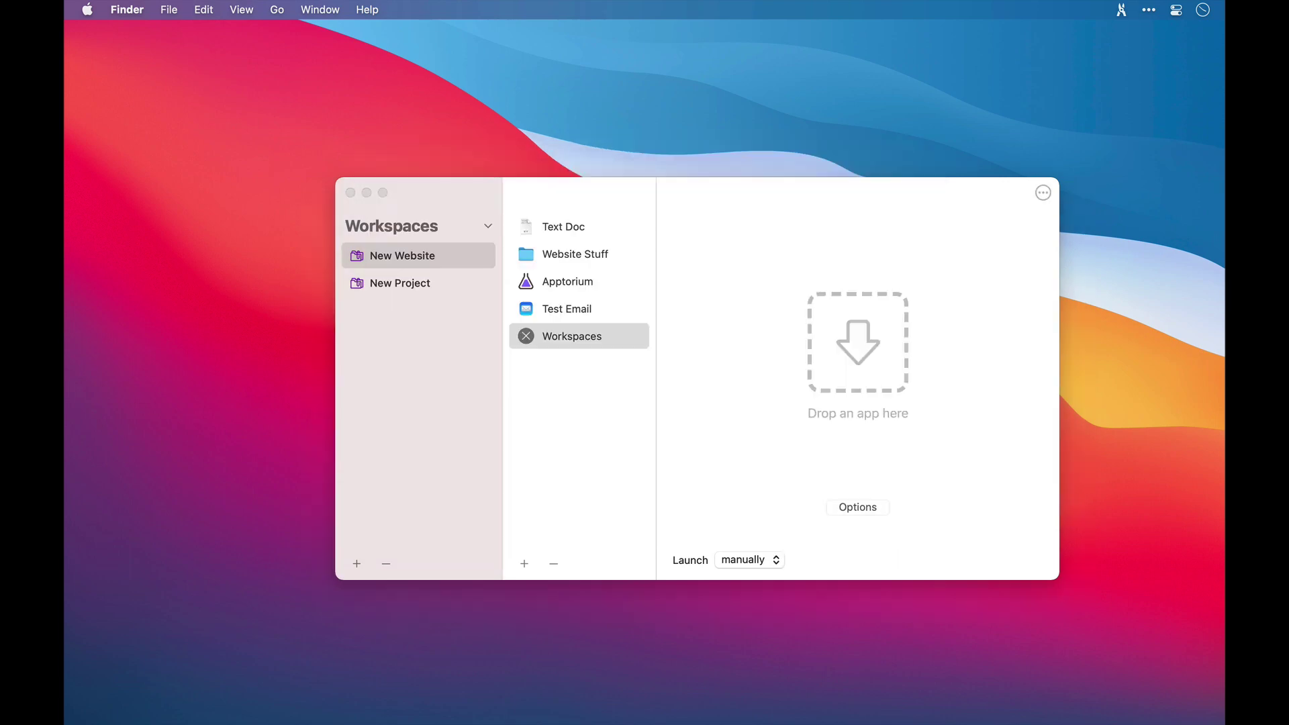
scroll(504, 641, left, 6)
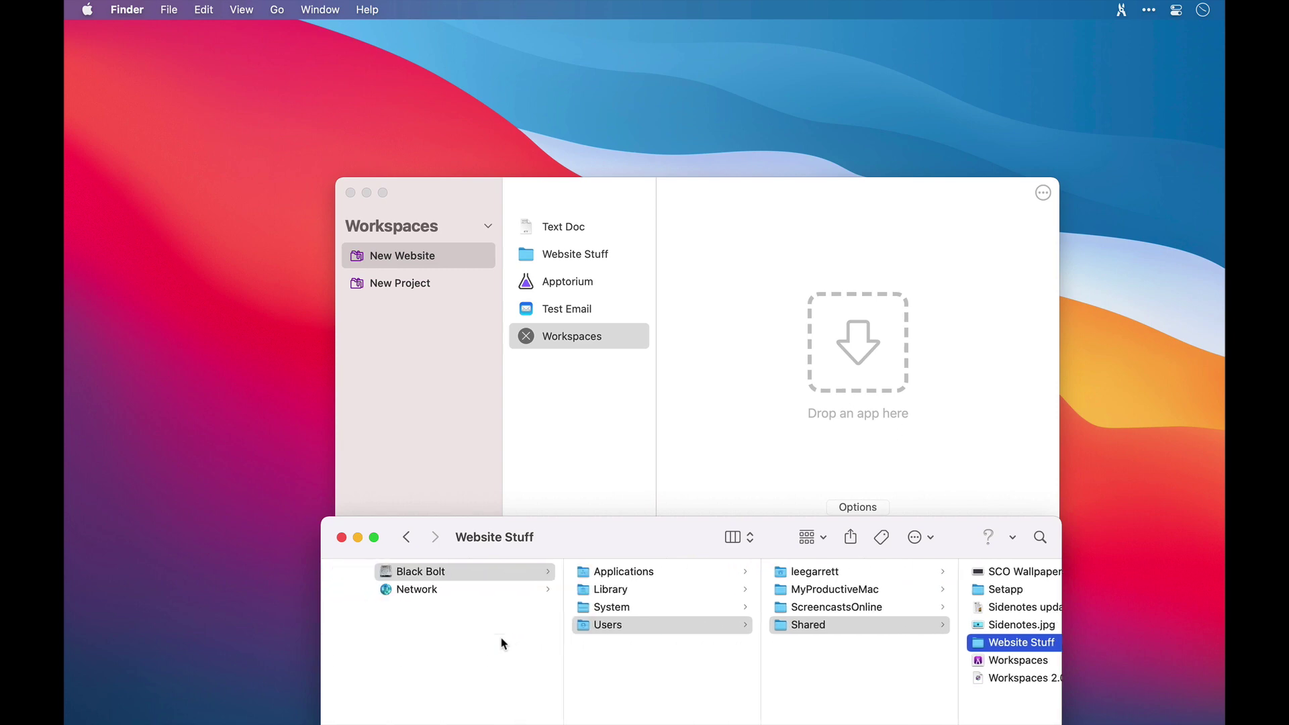
click(577, 571)
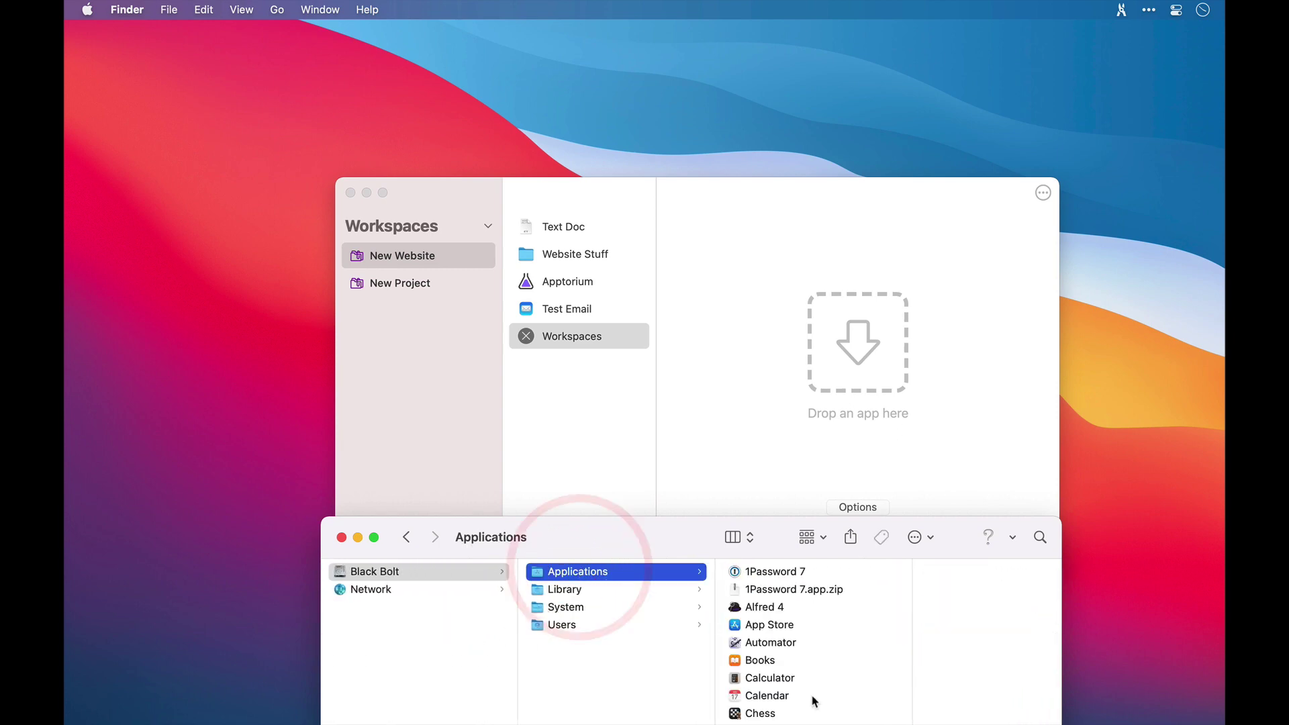
drag(677, 537, 339, 203)
scroll(457, 423, down, 10)
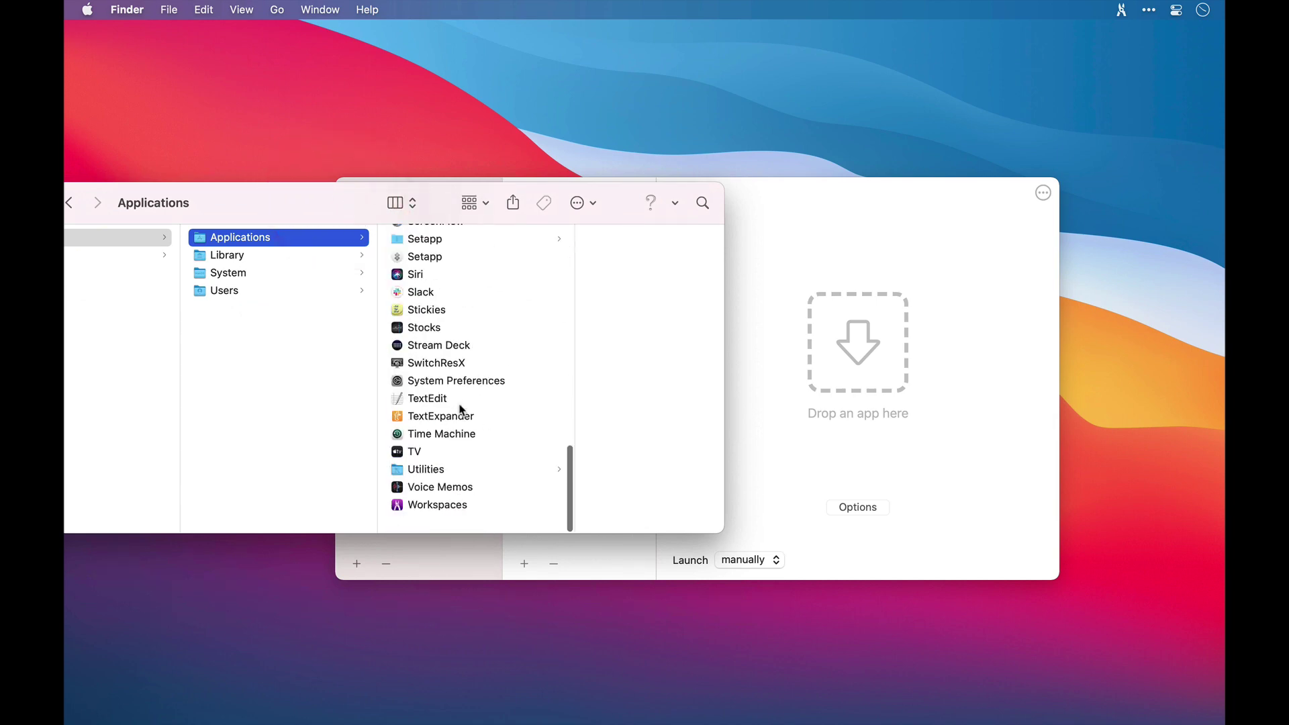
drag(401, 518, 834, 378)
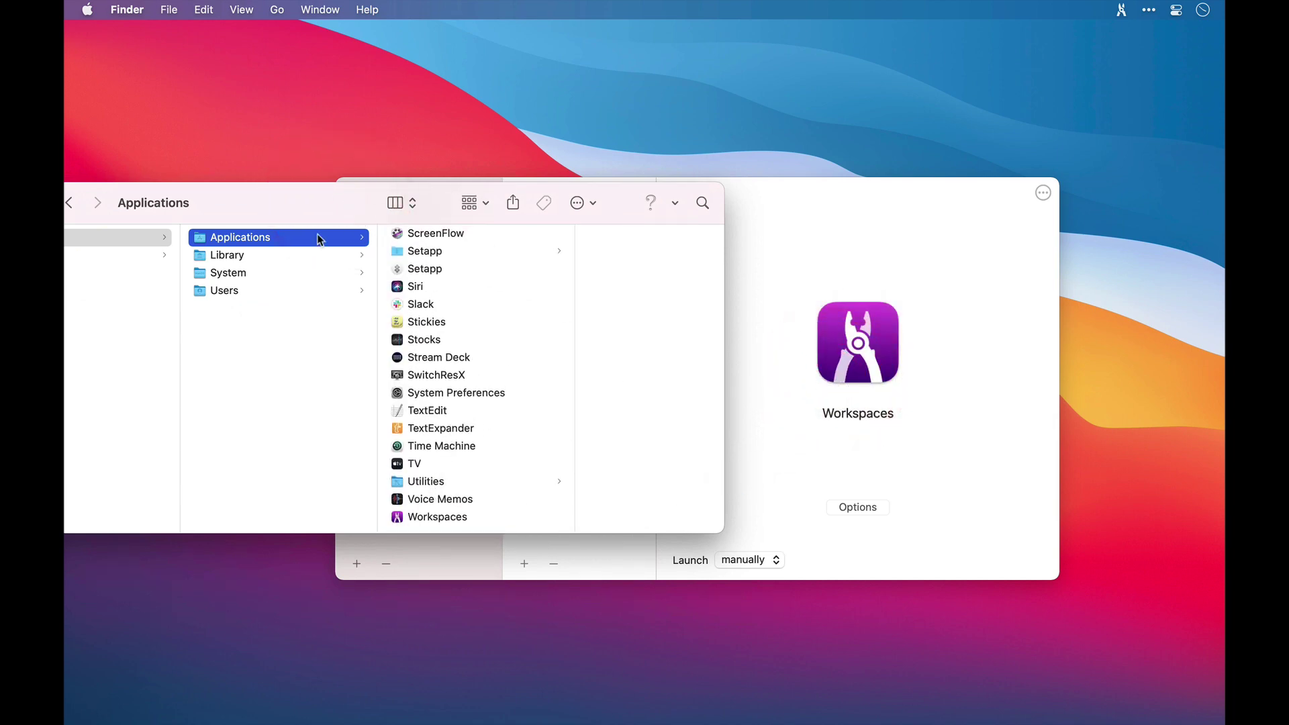
double_click(277, 200)
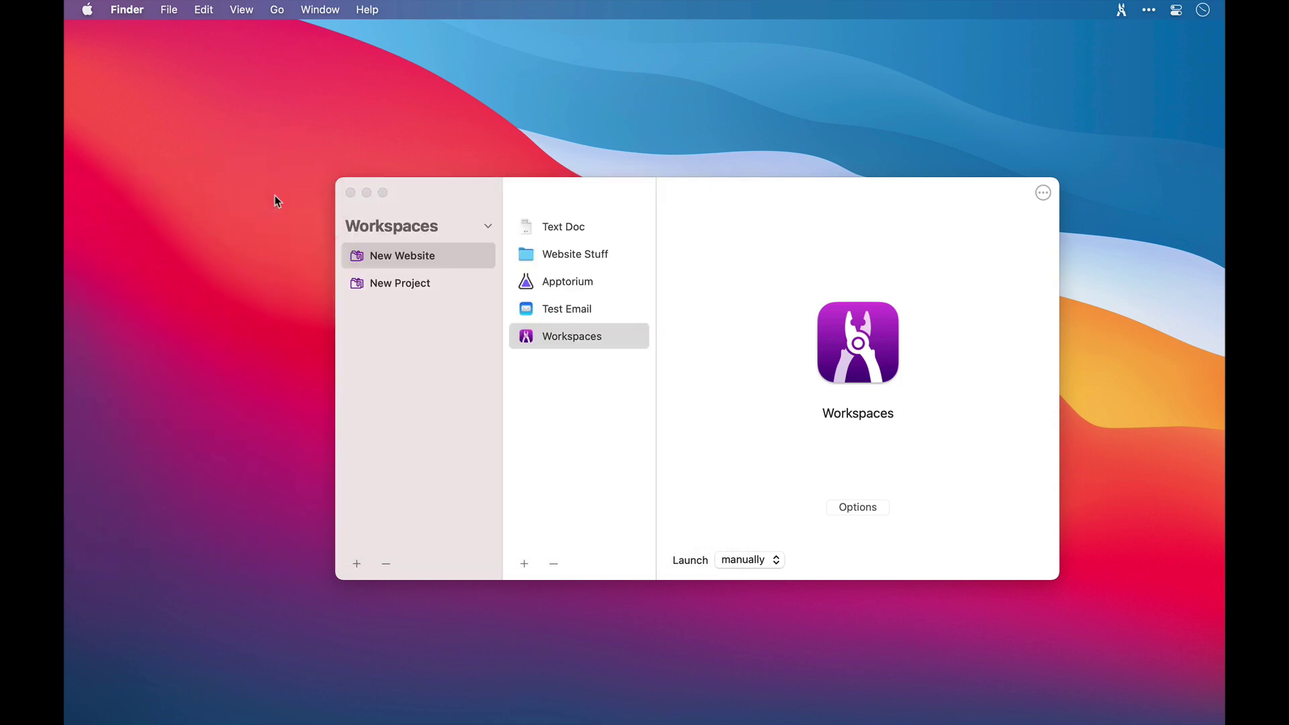
Add a Terminal resource named "Terminal - Website Stuff" to the New Website workspace.
click(524, 565)
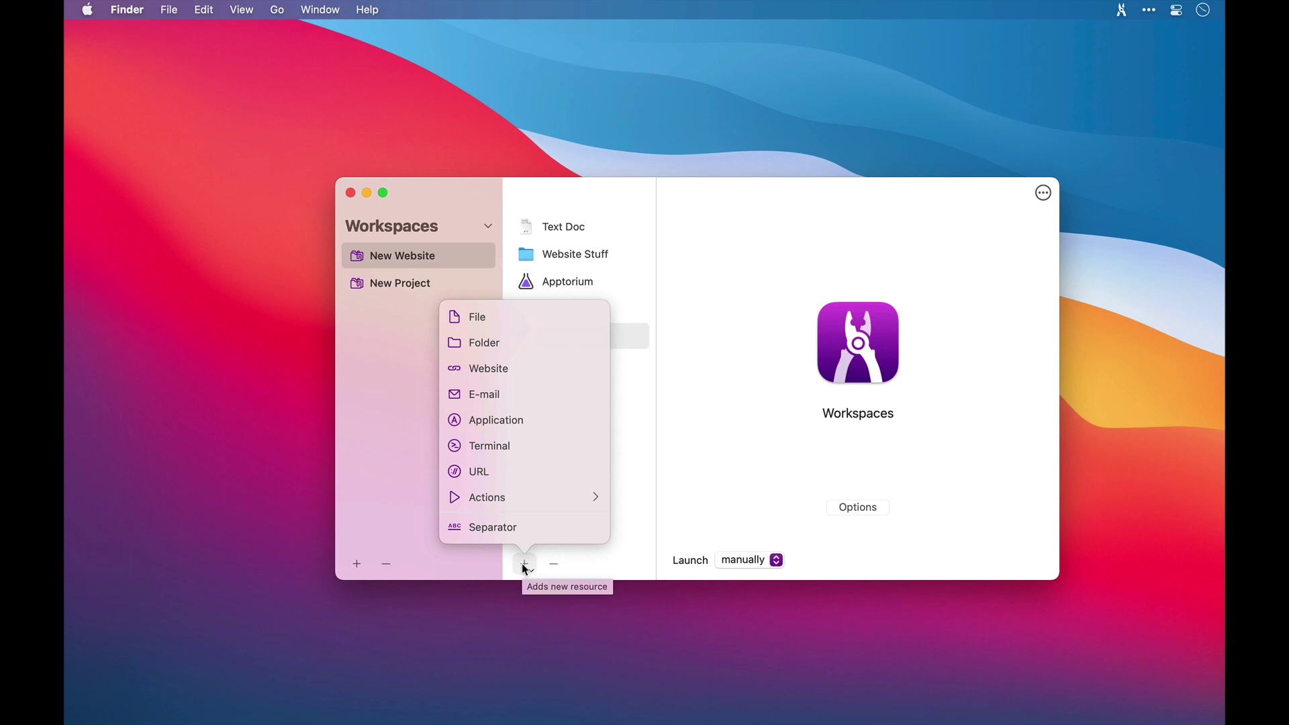
click(505, 449)
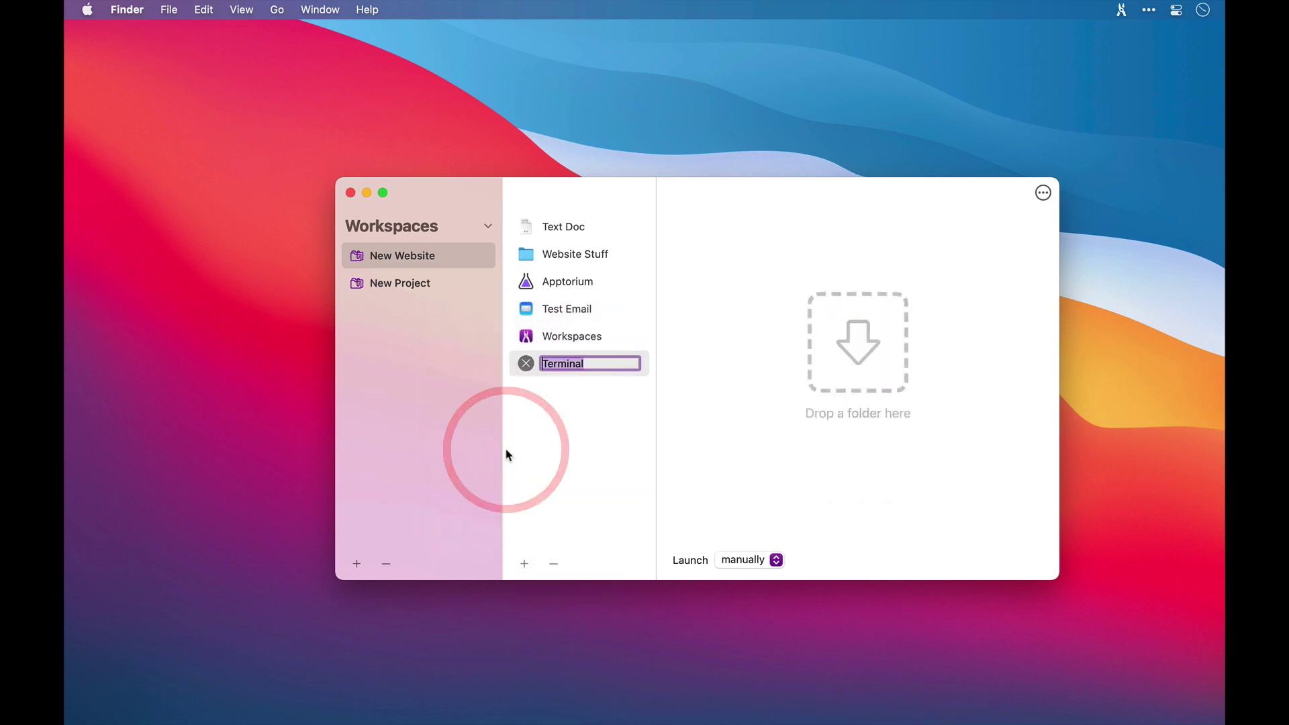
text(Termina)
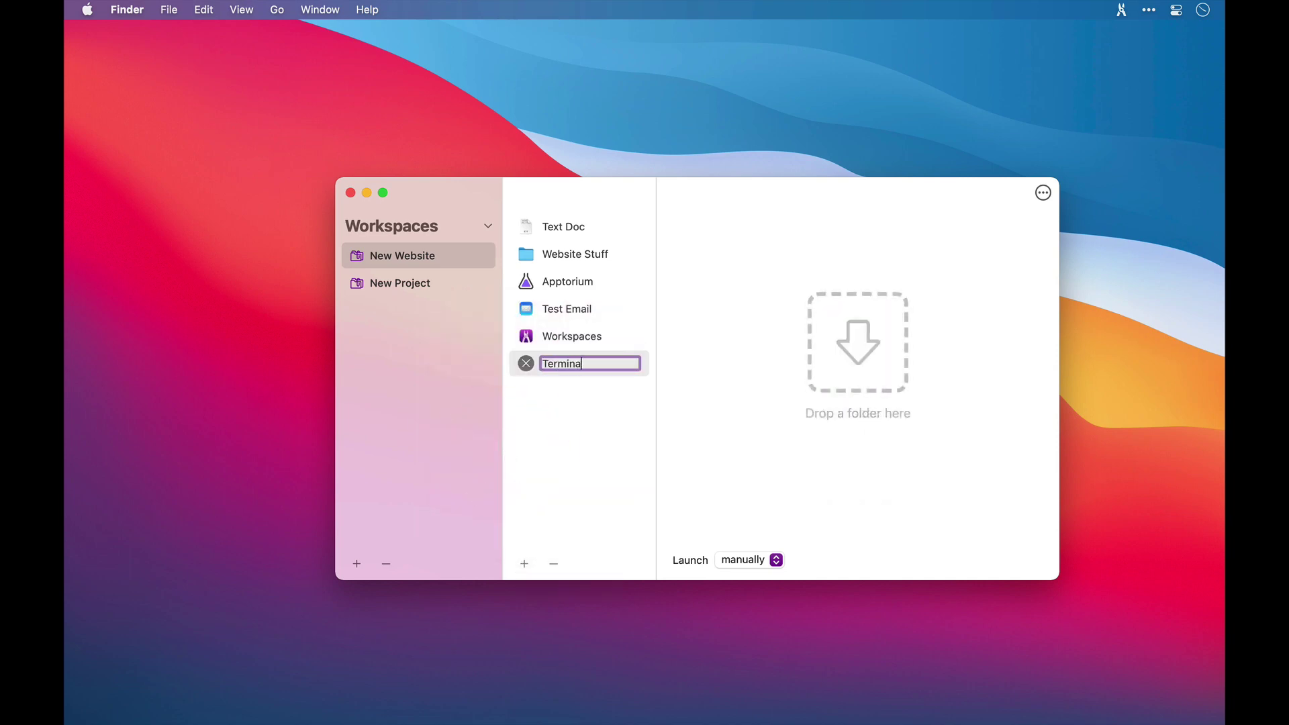
text(l - Website Stuff)
key(Return)
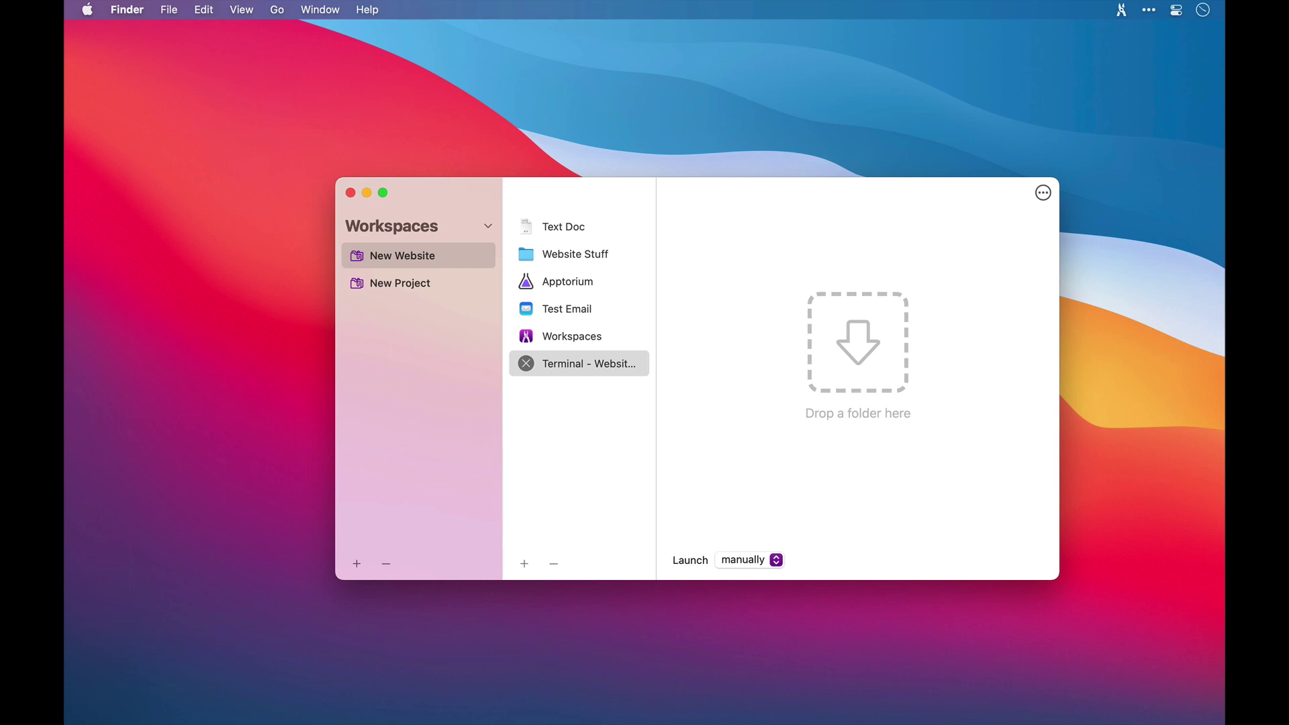
Assign the Website Stuff folder from Users/Shared in Finder to the "Terminal - Website Stuff" resource, and close the Finder window.
click(396, 688)
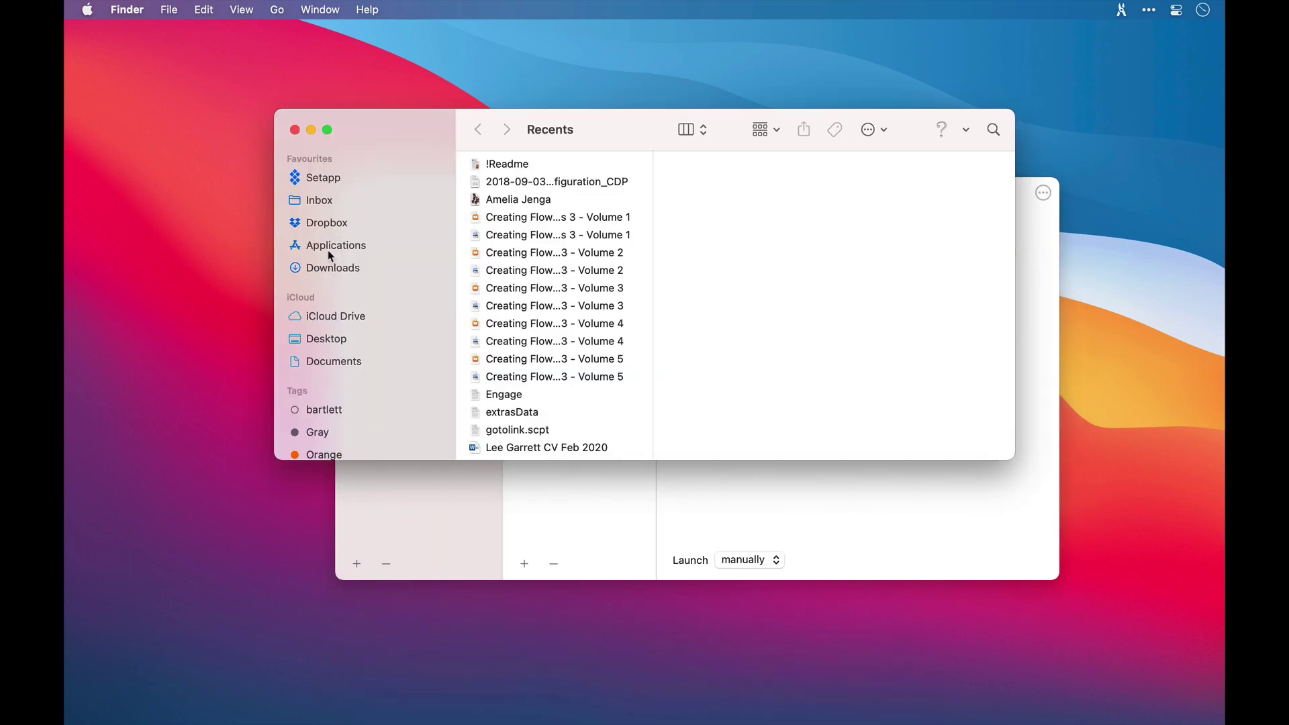
click(276, 10)
click(308, 185)
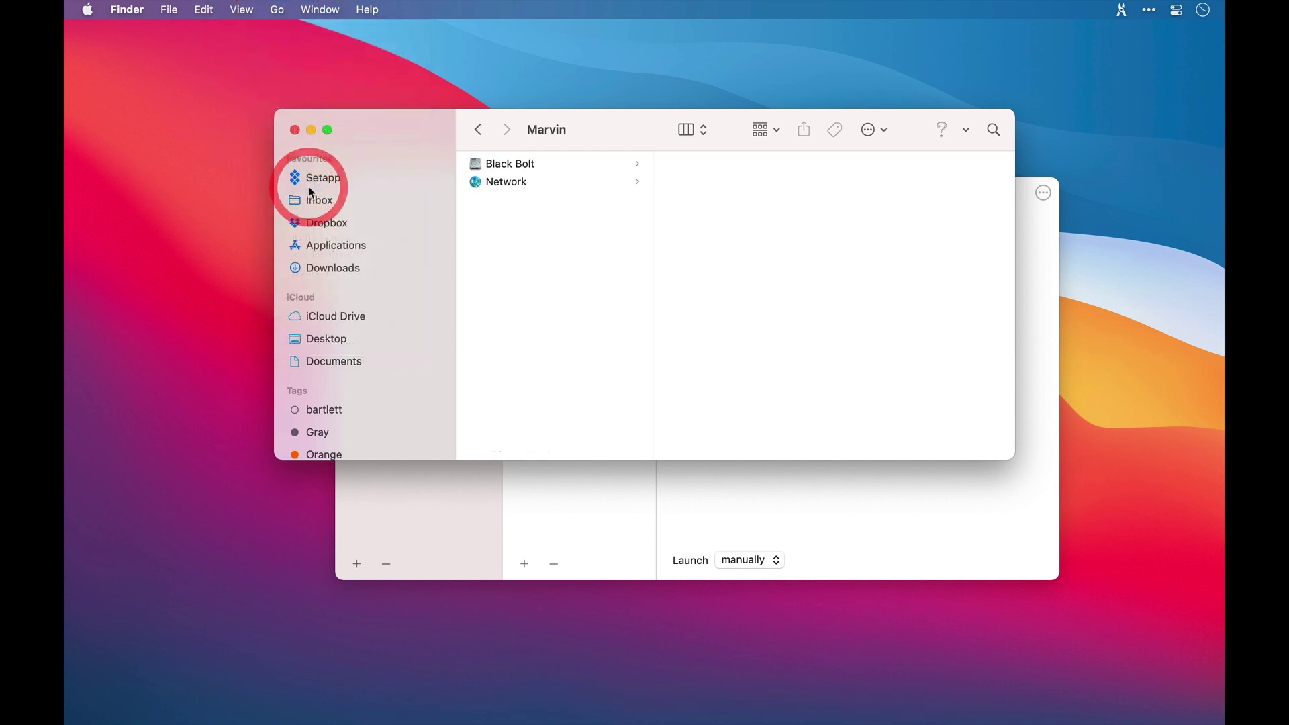
click(498, 165)
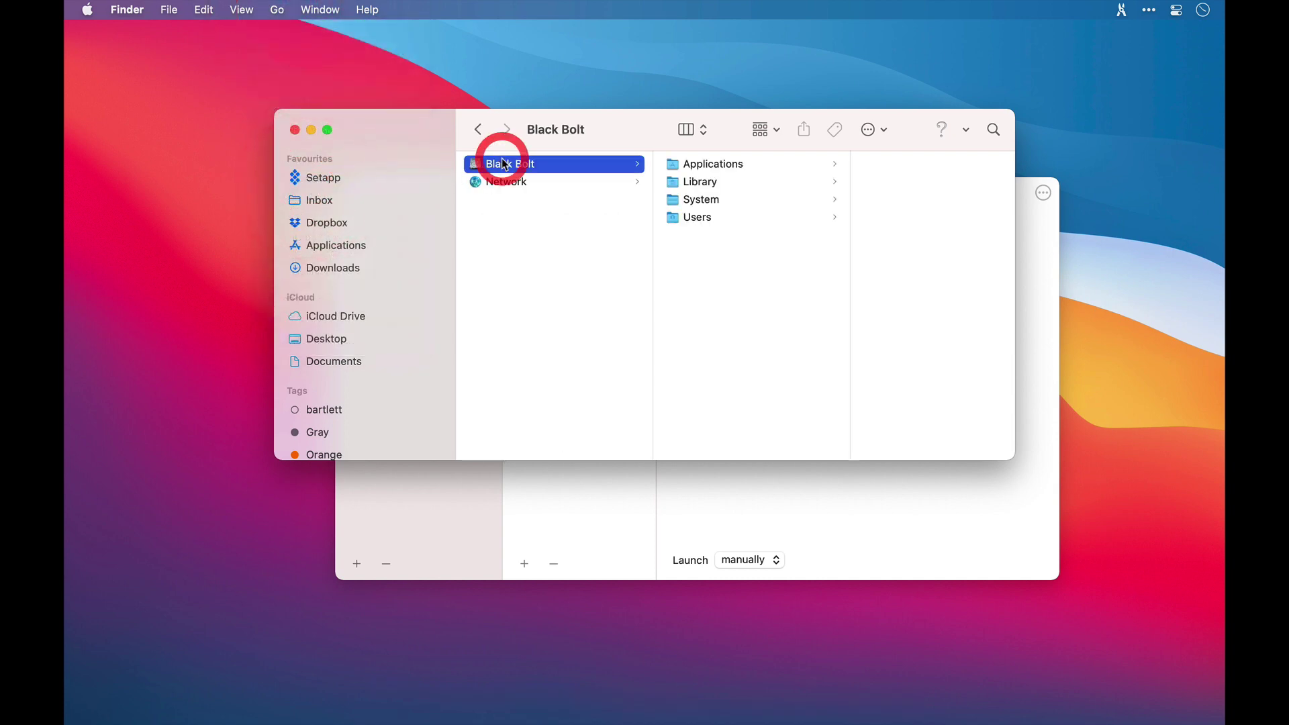
click(694, 218)
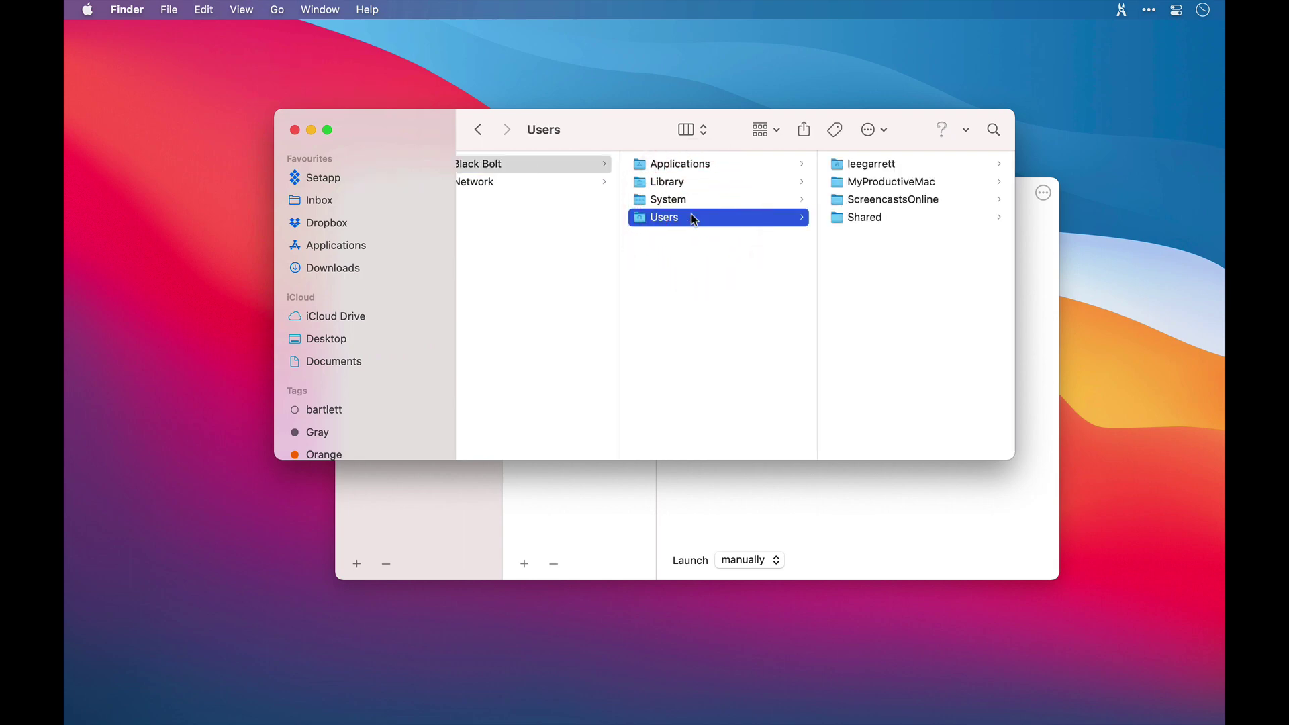
click(877, 219)
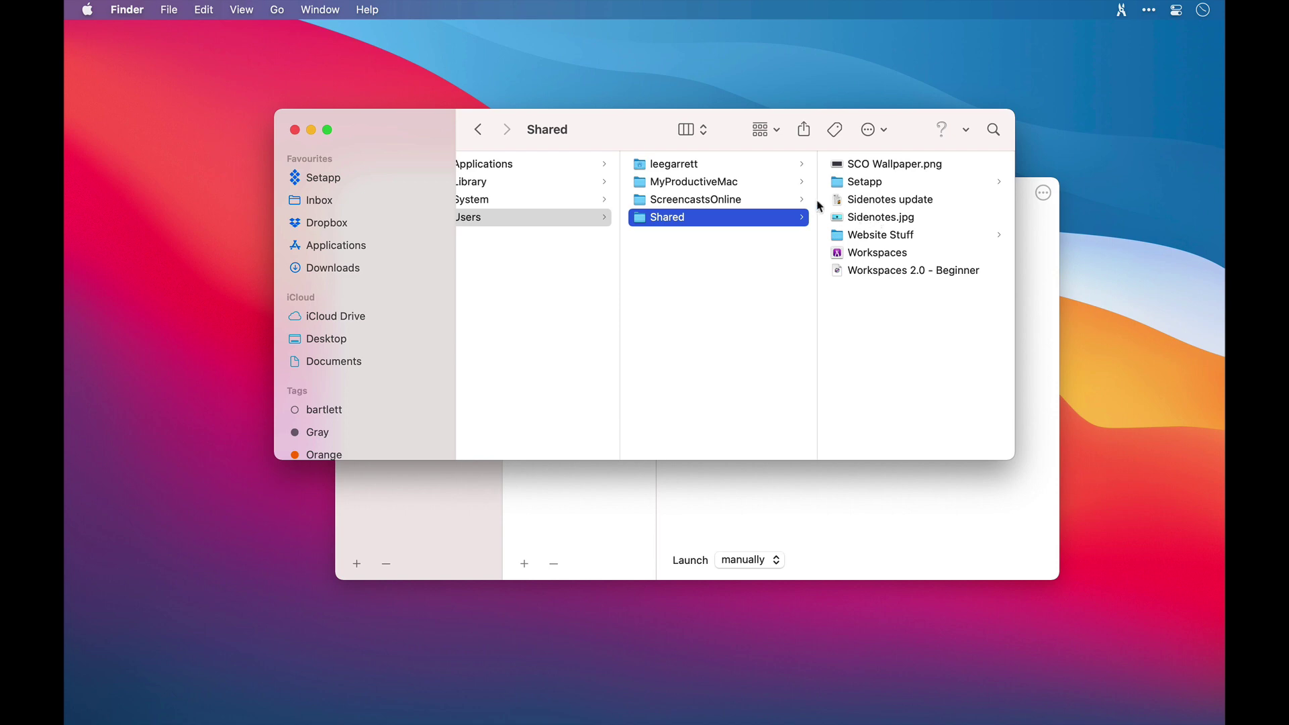
drag(591, 117, 235, 146)
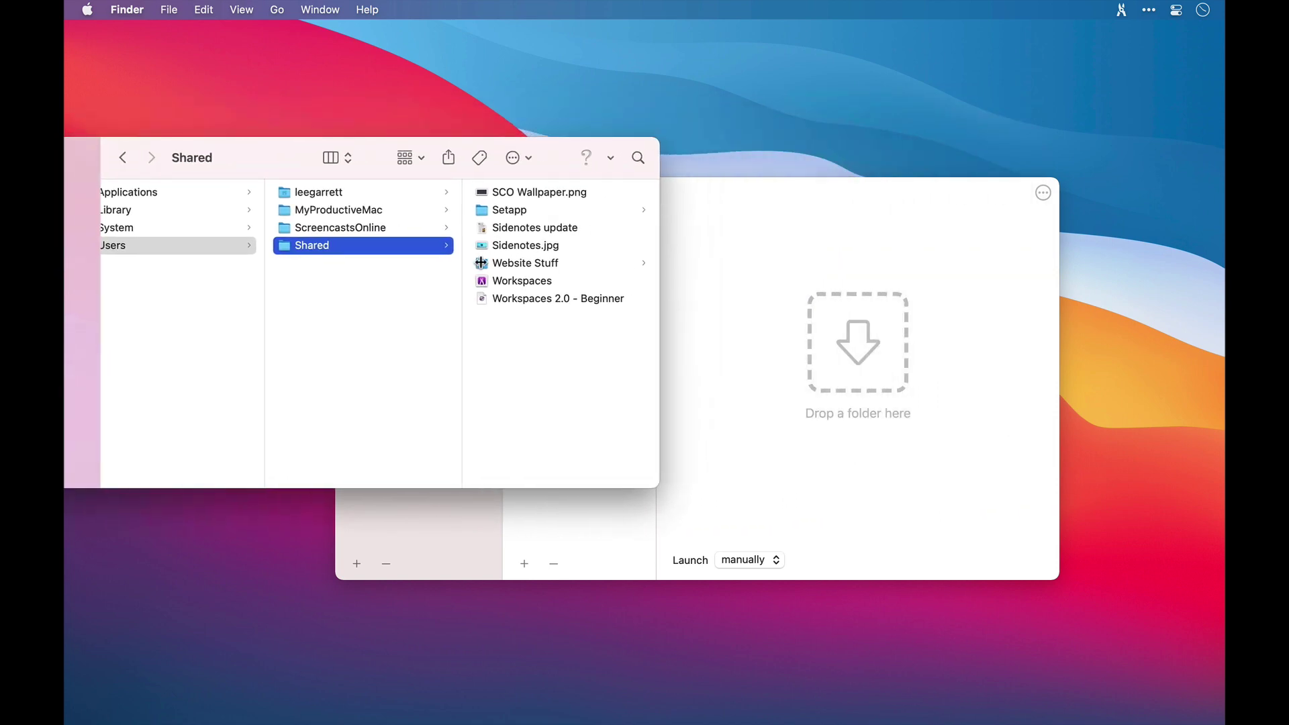
drag(508, 266, 847, 363)
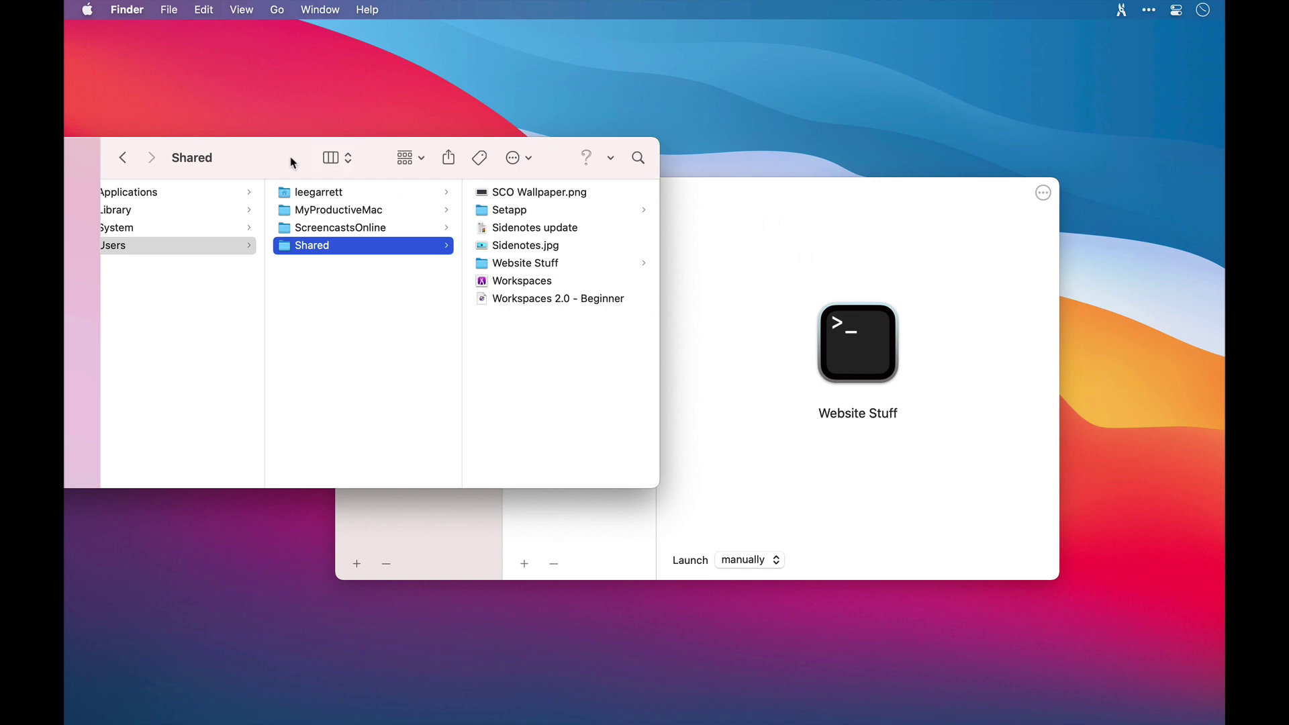
key(super+w)
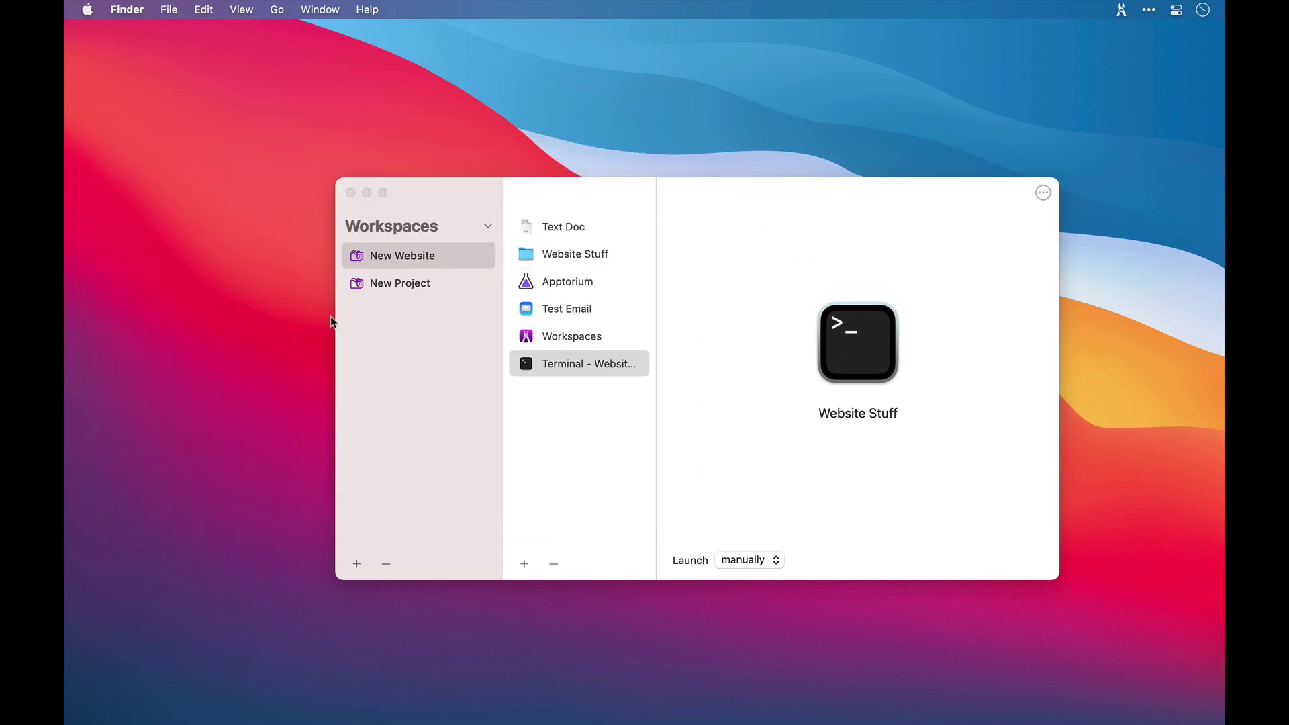
Add a URL resource named "Call Dummy" to the New Website workspace, with a tel: link containing the phone number.
click(525, 564)
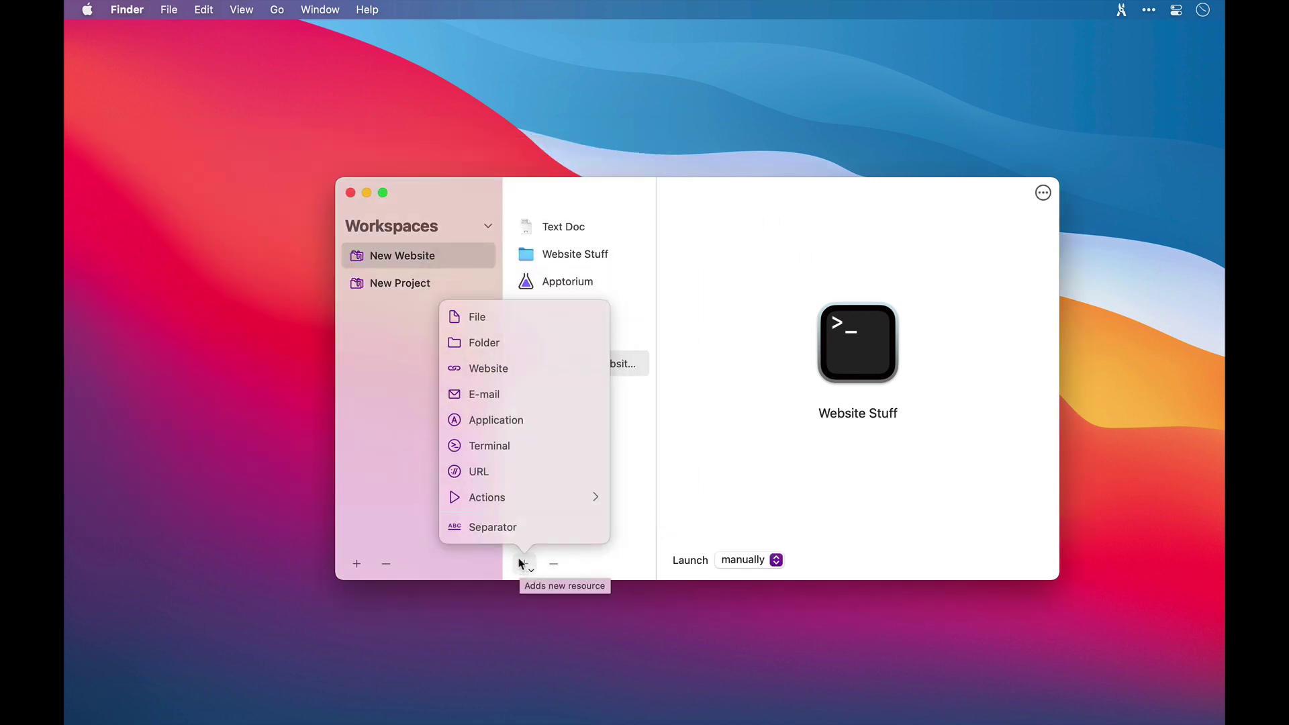
click(500, 474)
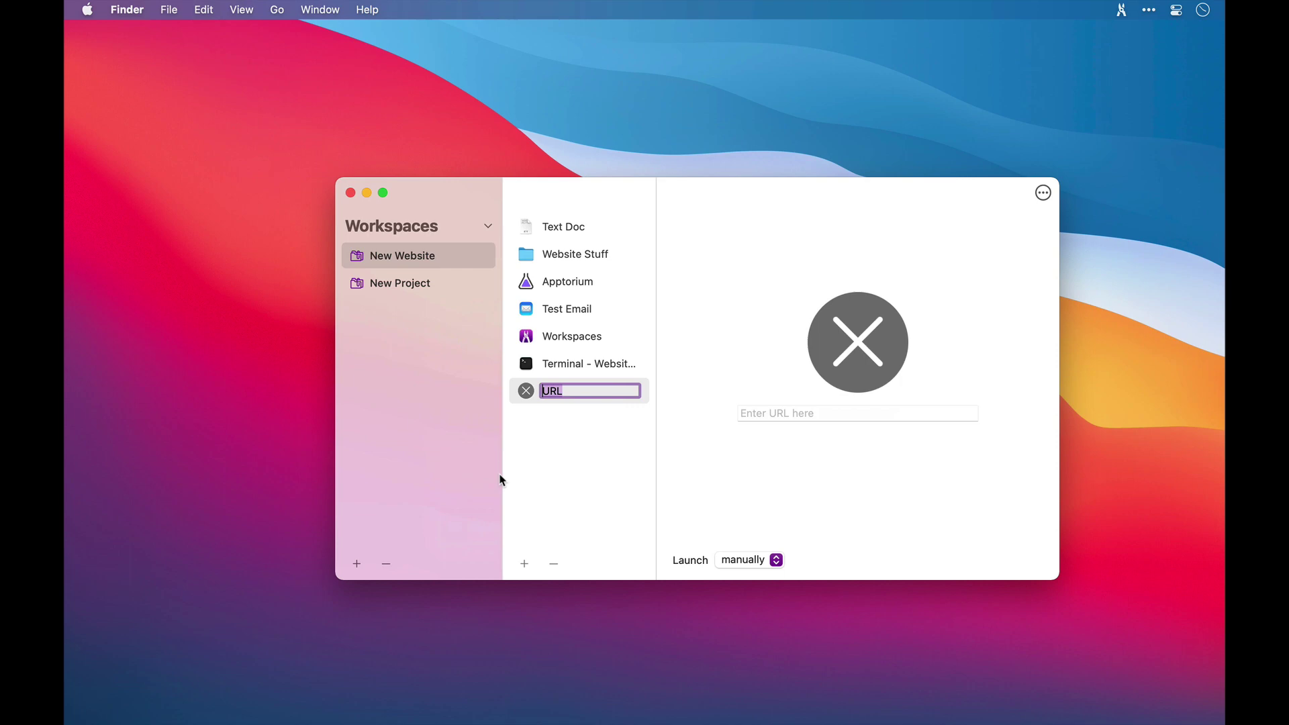
text(Call Dummy)
key(Return)
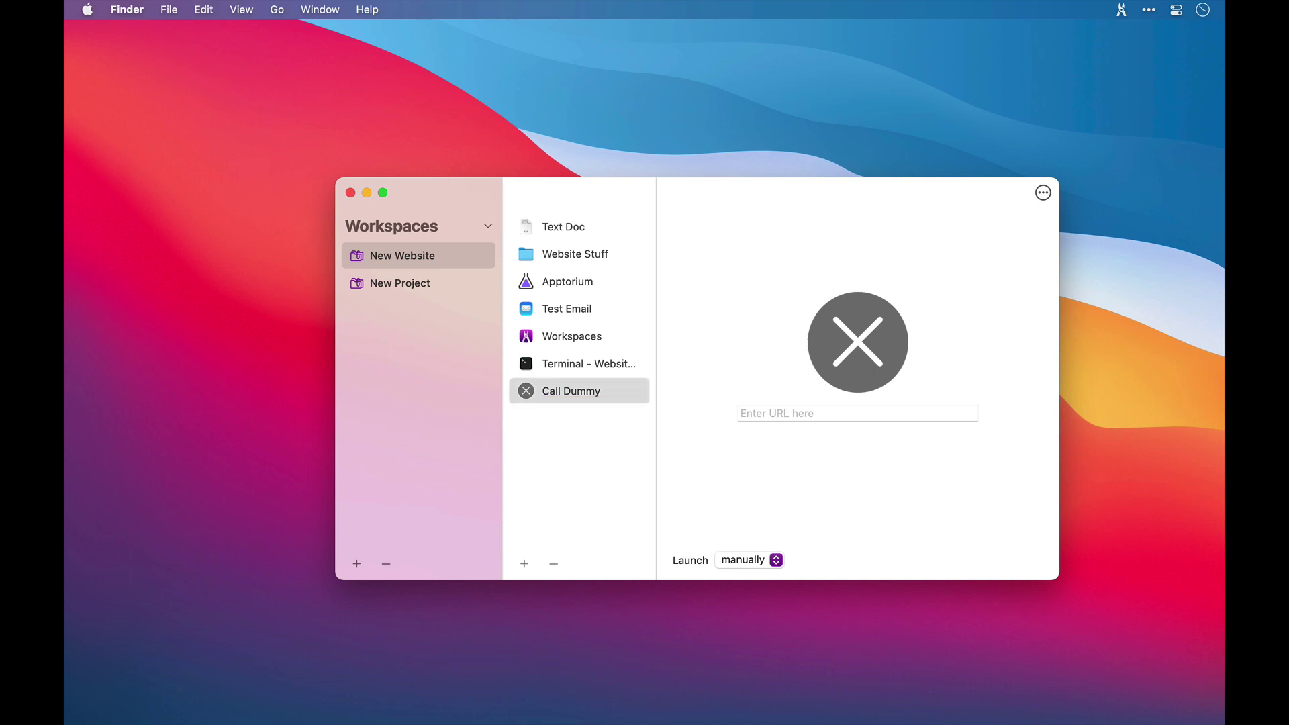
click(762, 414)
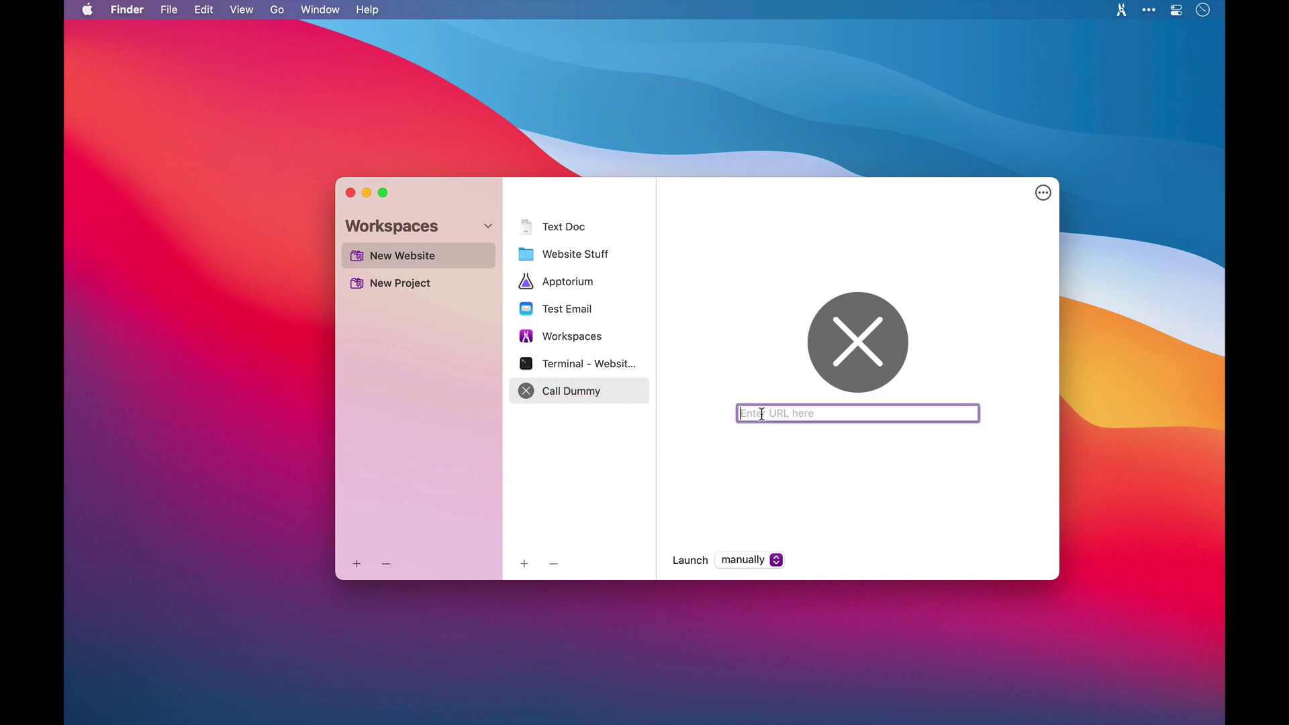
text(tel:01234567890)
key(Return)
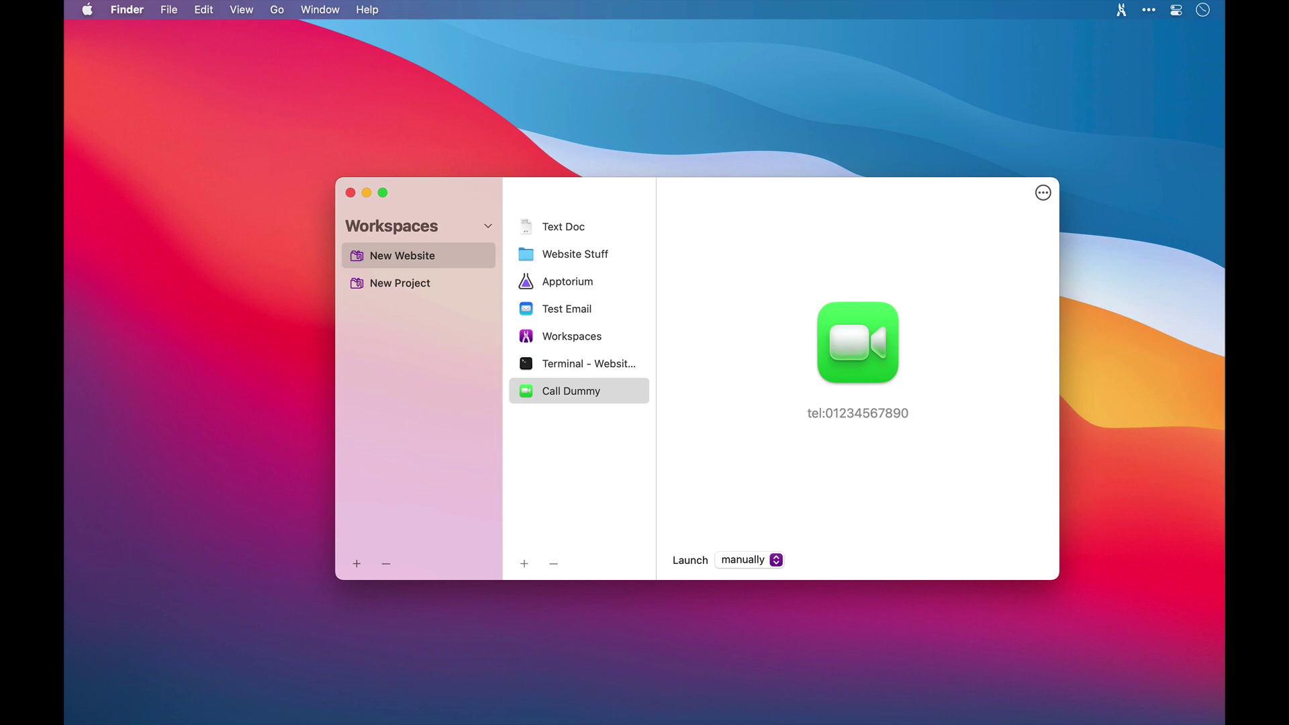
Add a URL resource named "Email Dummy" to the New Website workspace, with a mailto: link containing the e-mail address.
click(525, 564)
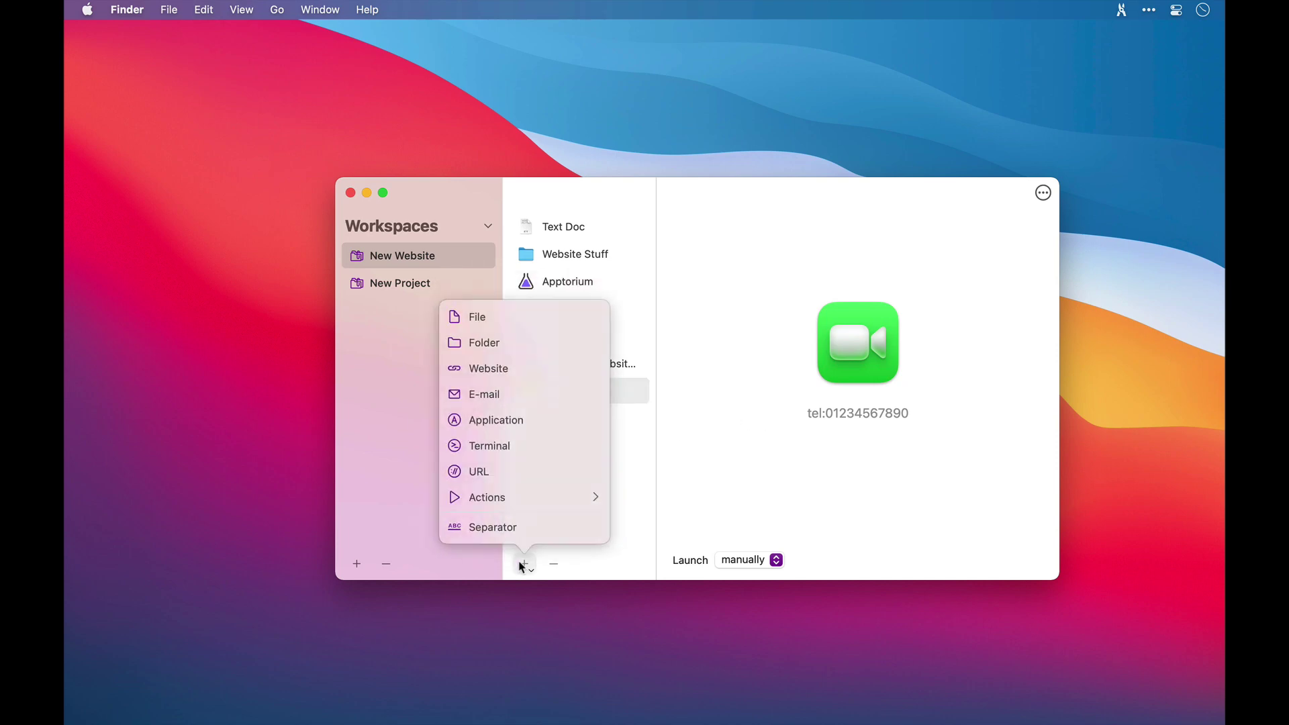
click(501, 475)
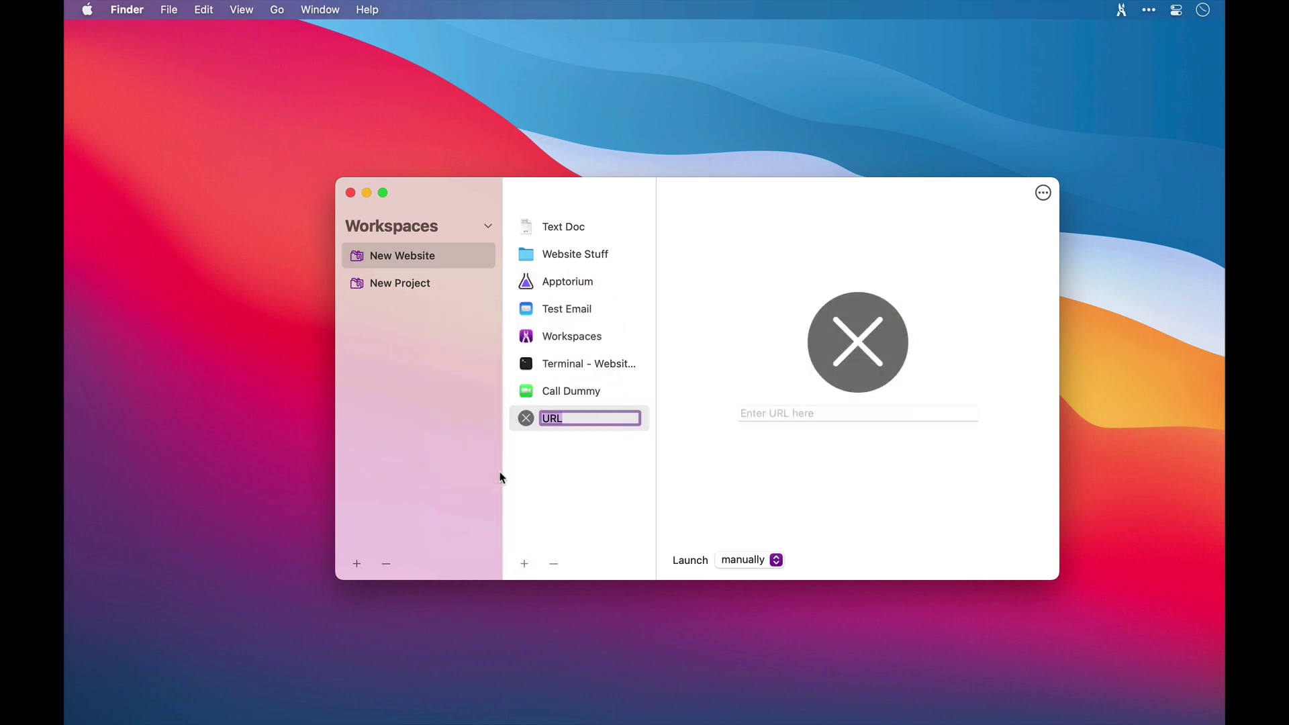
text(Email Dummy)
key(Return)
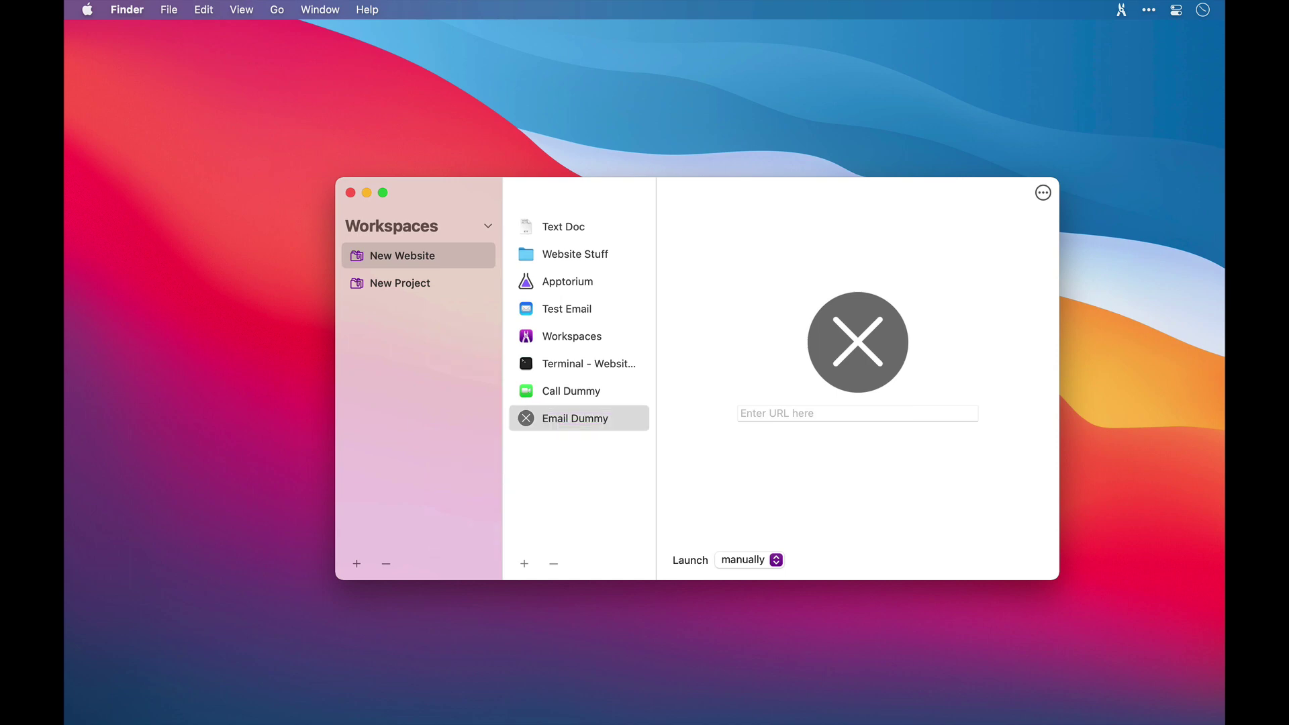
click(794, 412)
text(m)
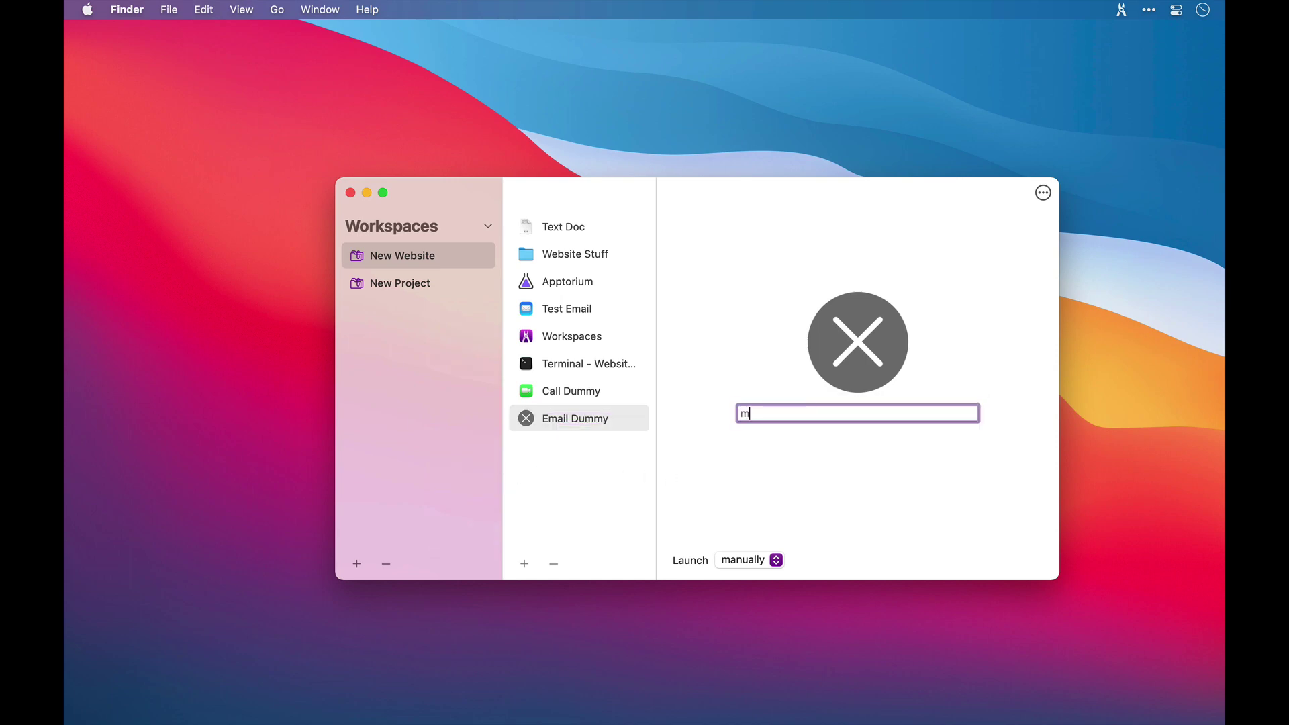
text(ailto:dummy@dummy.com)
key(Return)
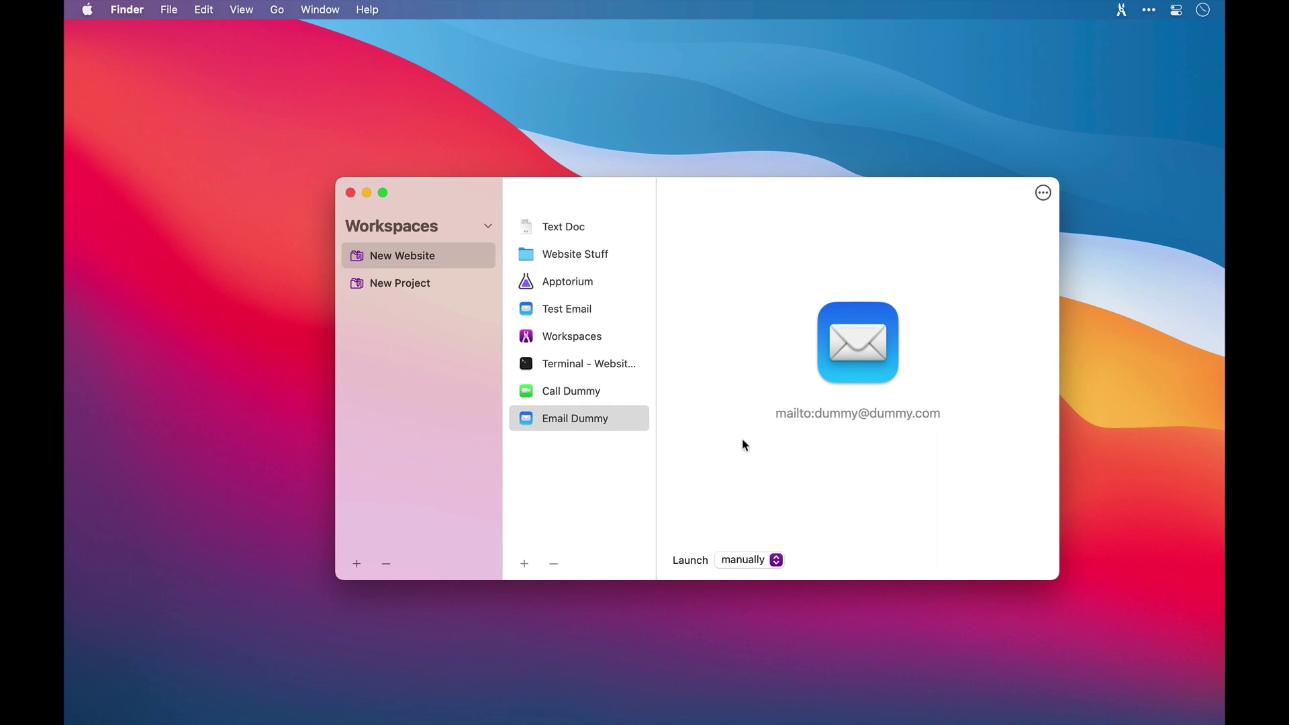
Add a separator with no title and place it between the Workspaces and "Terminal - Website Stuff" resources.
click(525, 563)
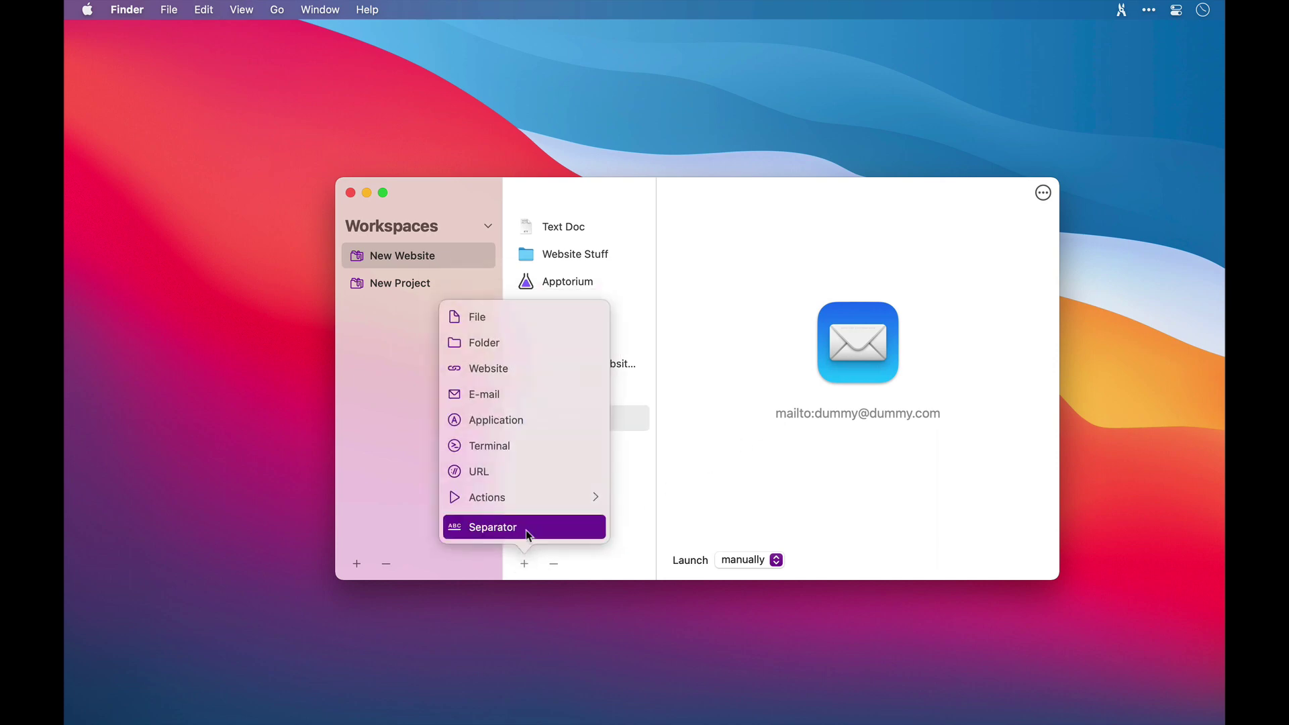
click(531, 505)
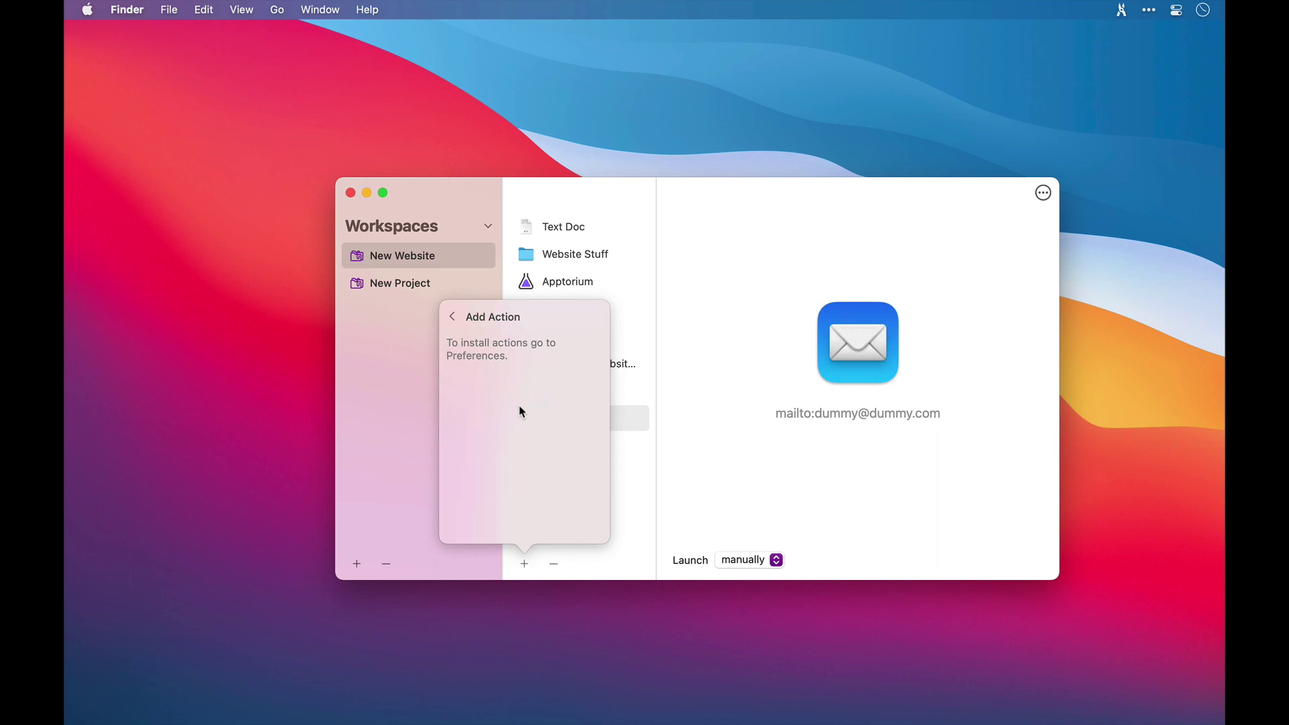
click(514, 322)
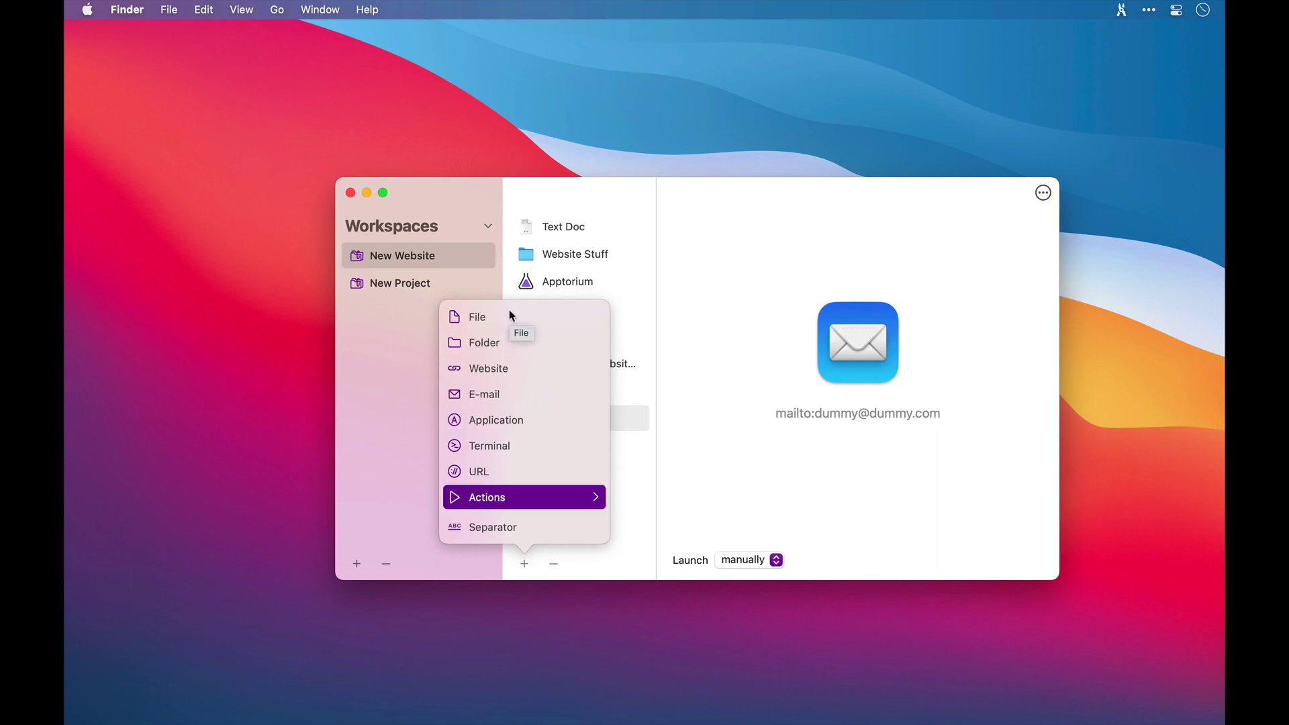
click(488, 529)
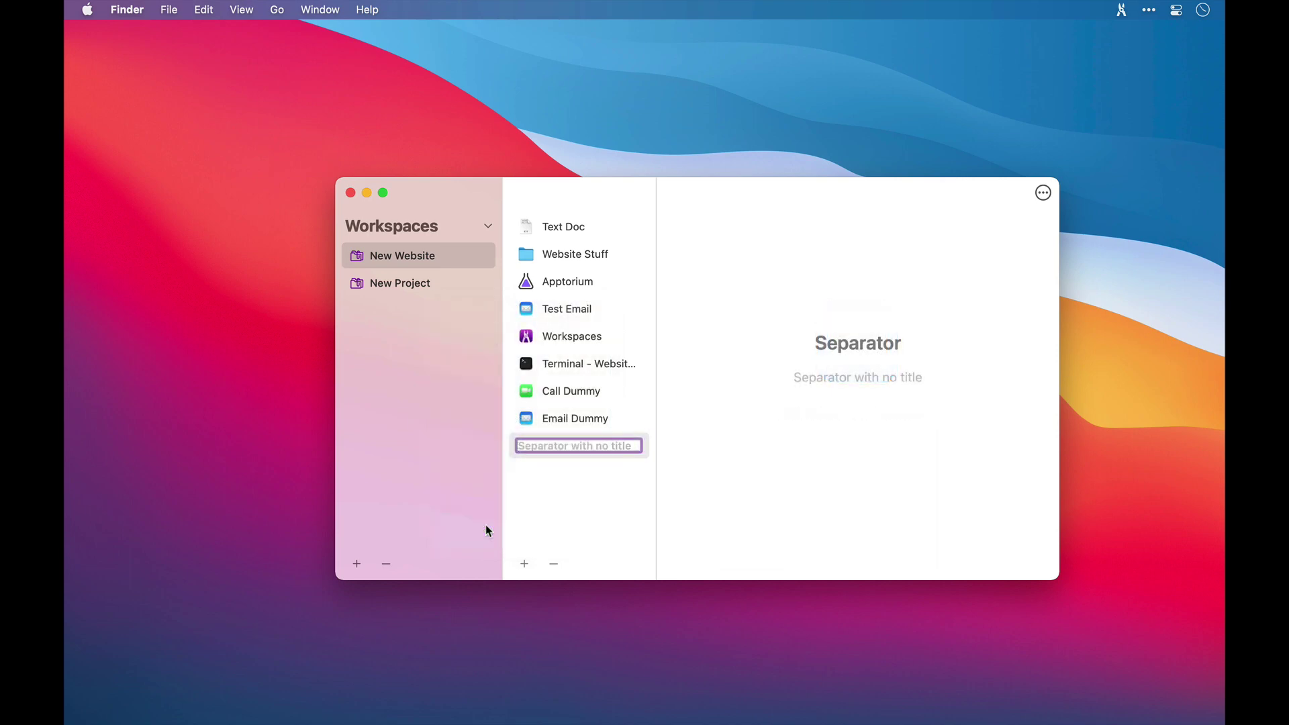
key(Return)
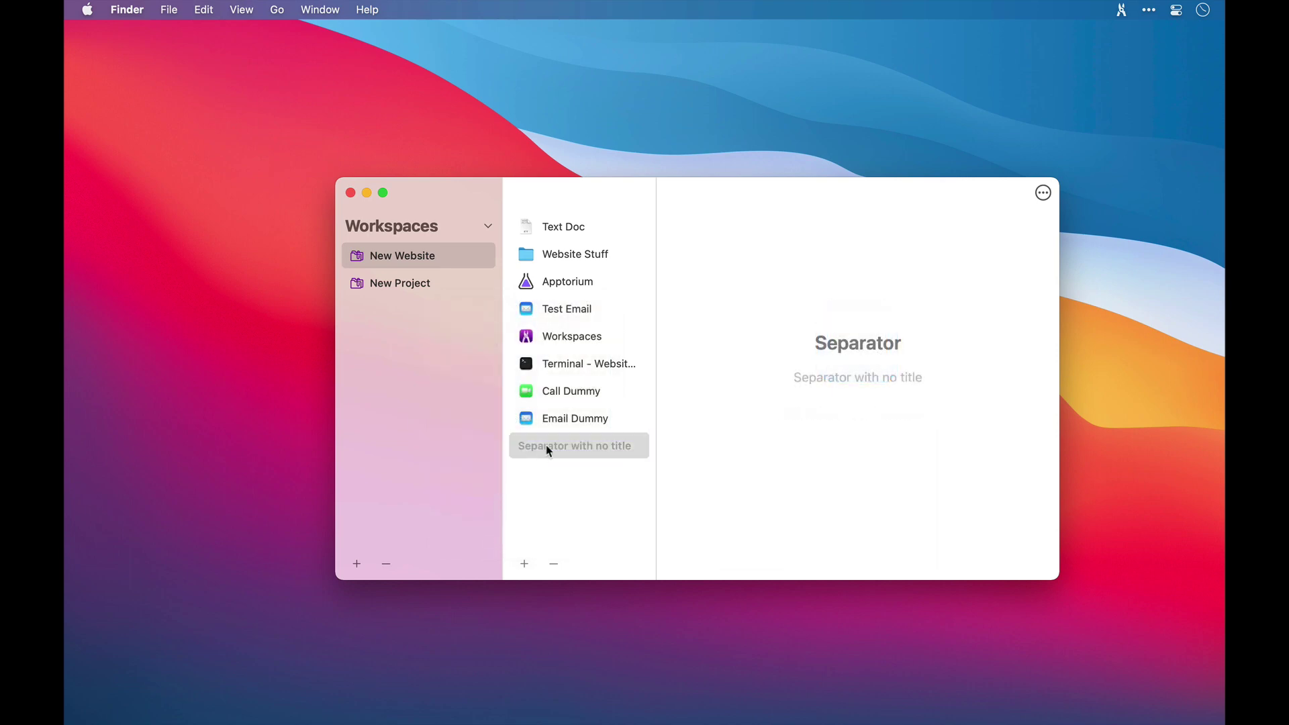
drag(550, 446, 558, 352)
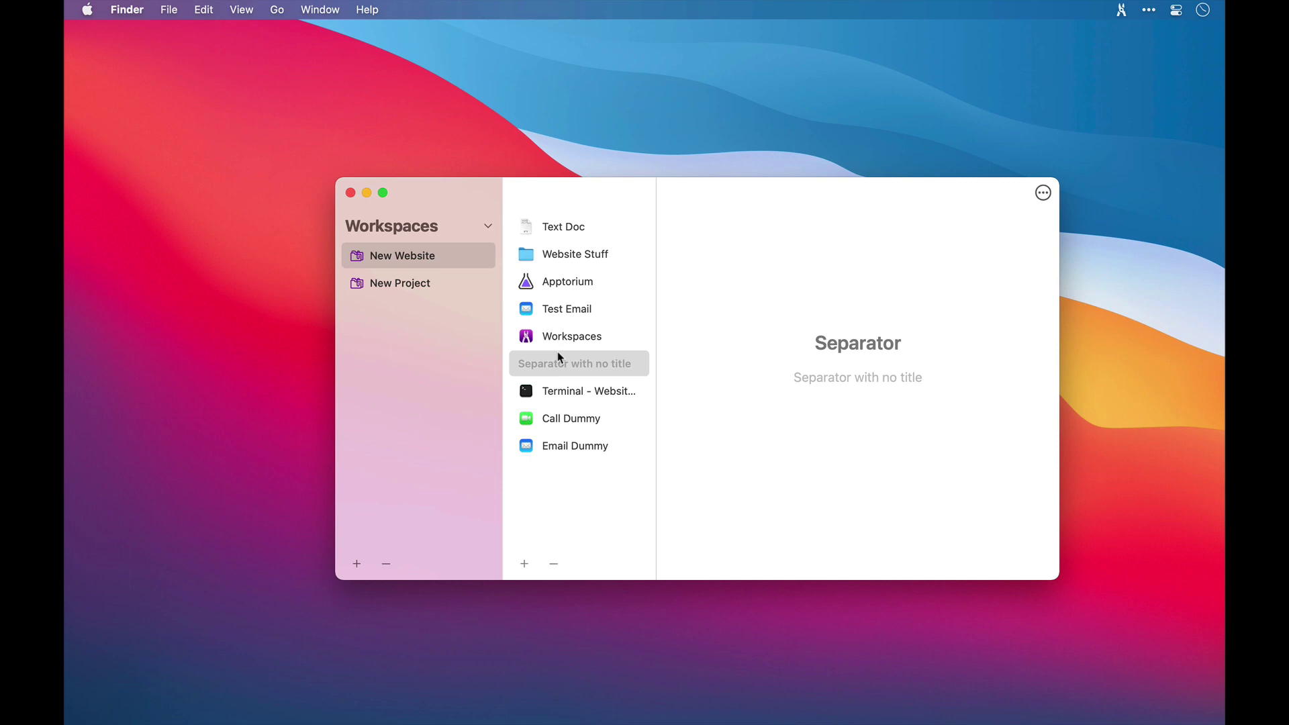
key(Home)
click(560, 358)
Show the Text Doc resource's options and review the apps it can open with, keeping Default.
click(566, 229)
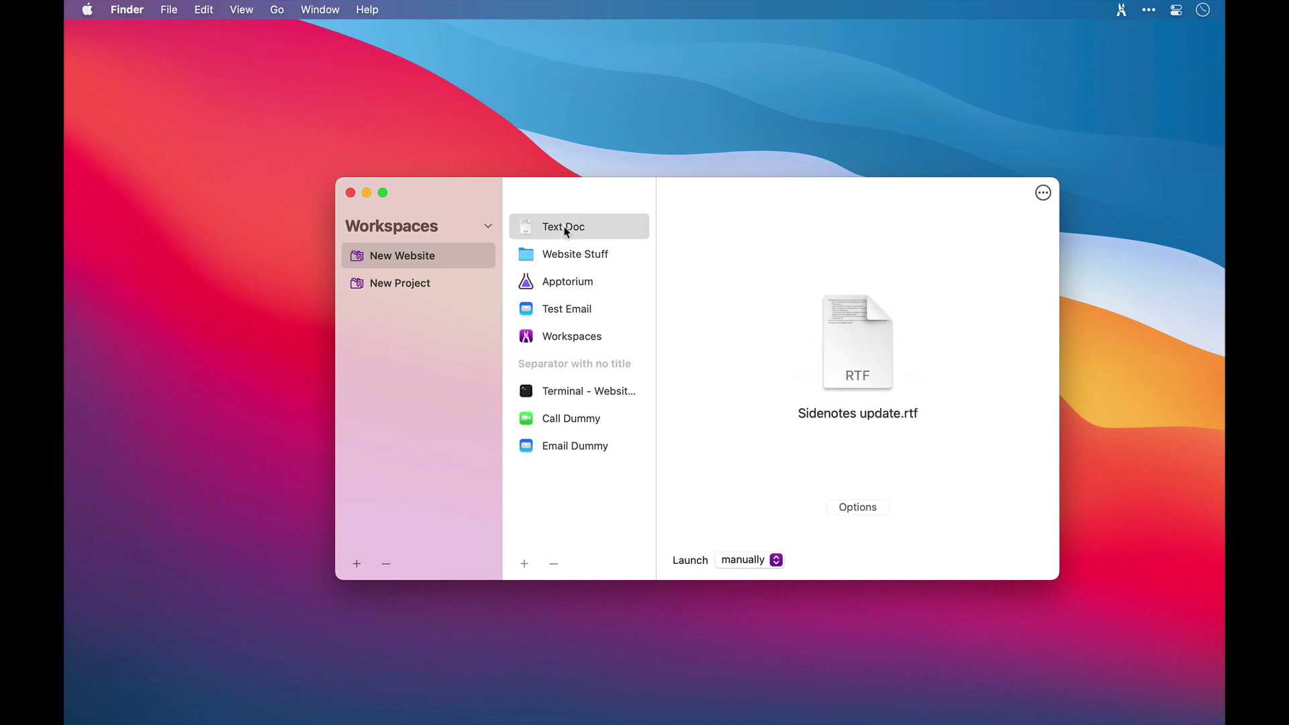
click(855, 509)
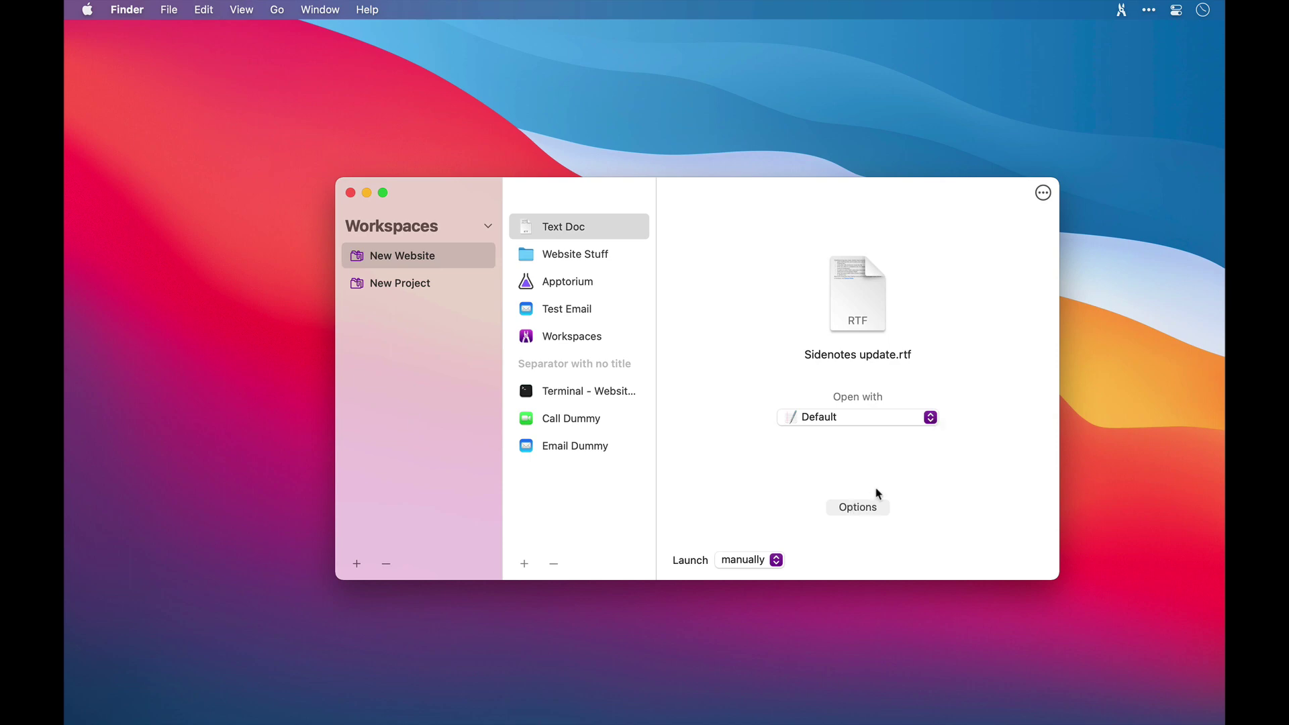
click(932, 419)
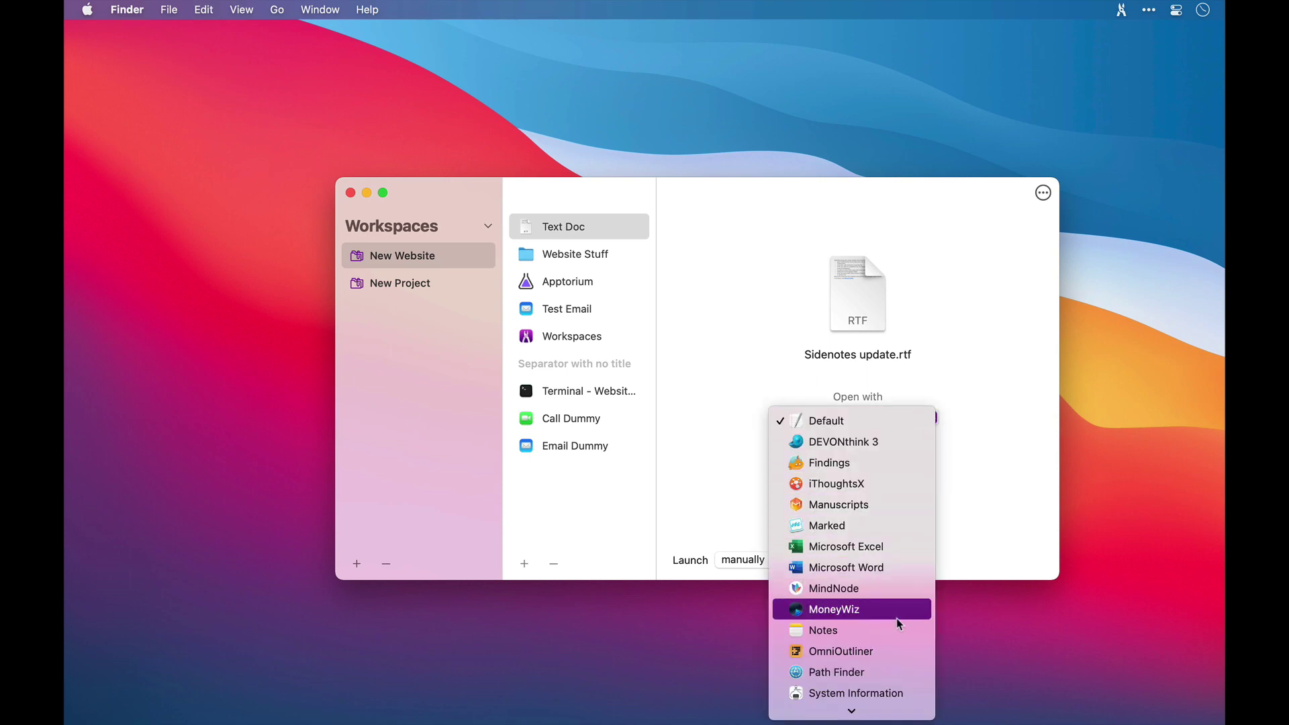
click(884, 423)
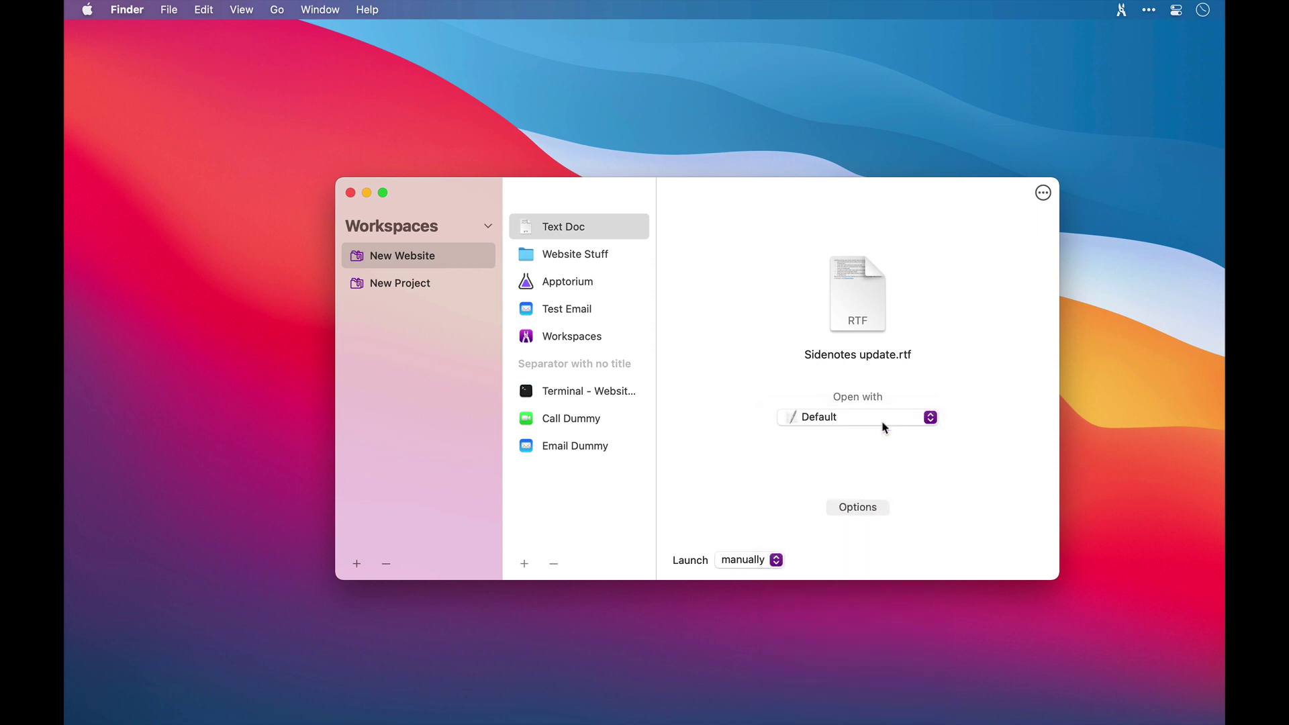
Set the Text Doc resource to launch on start with a delay of 10 s, leaving Hide after launch off.
click(777, 561)
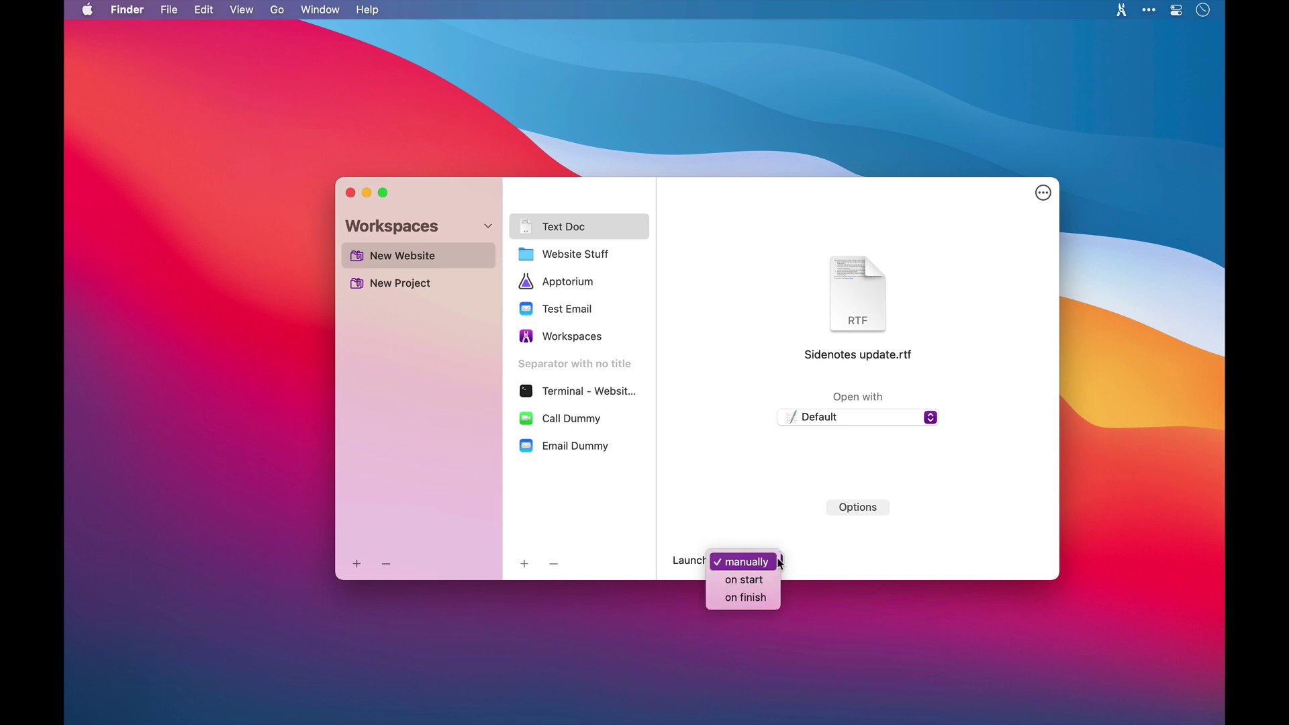
click(763, 587)
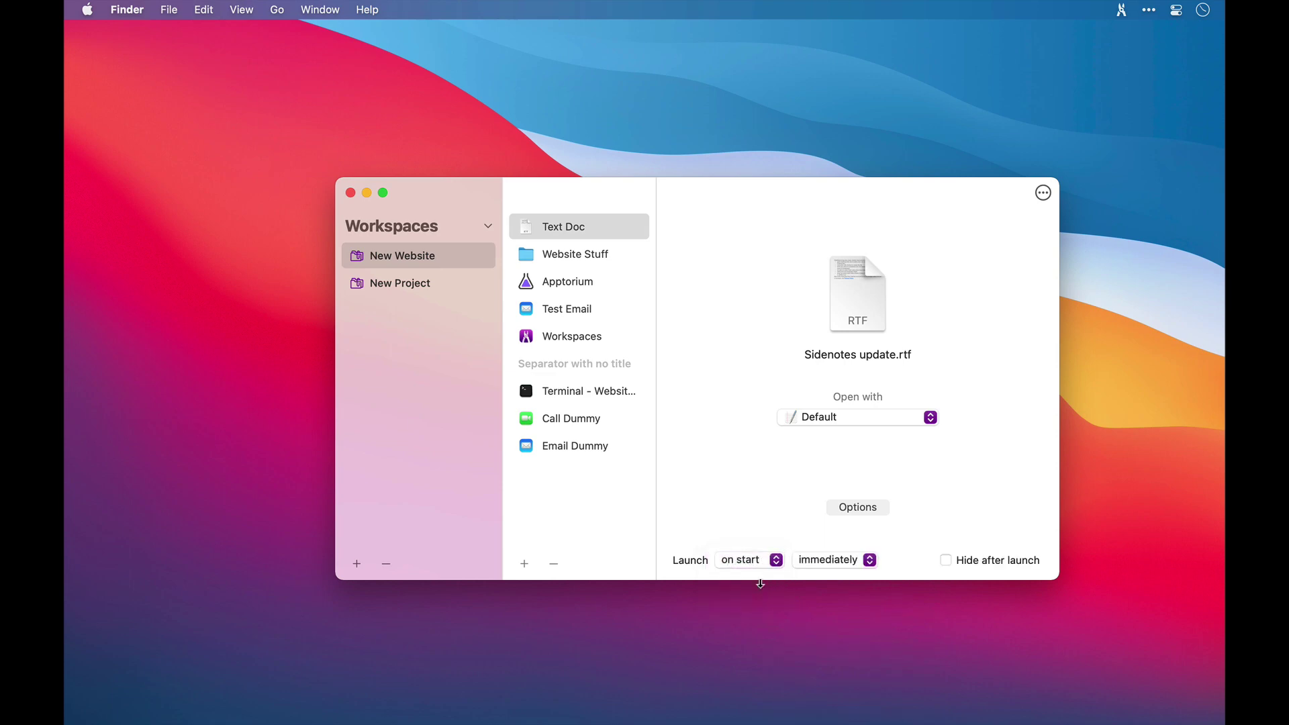
click(870, 562)
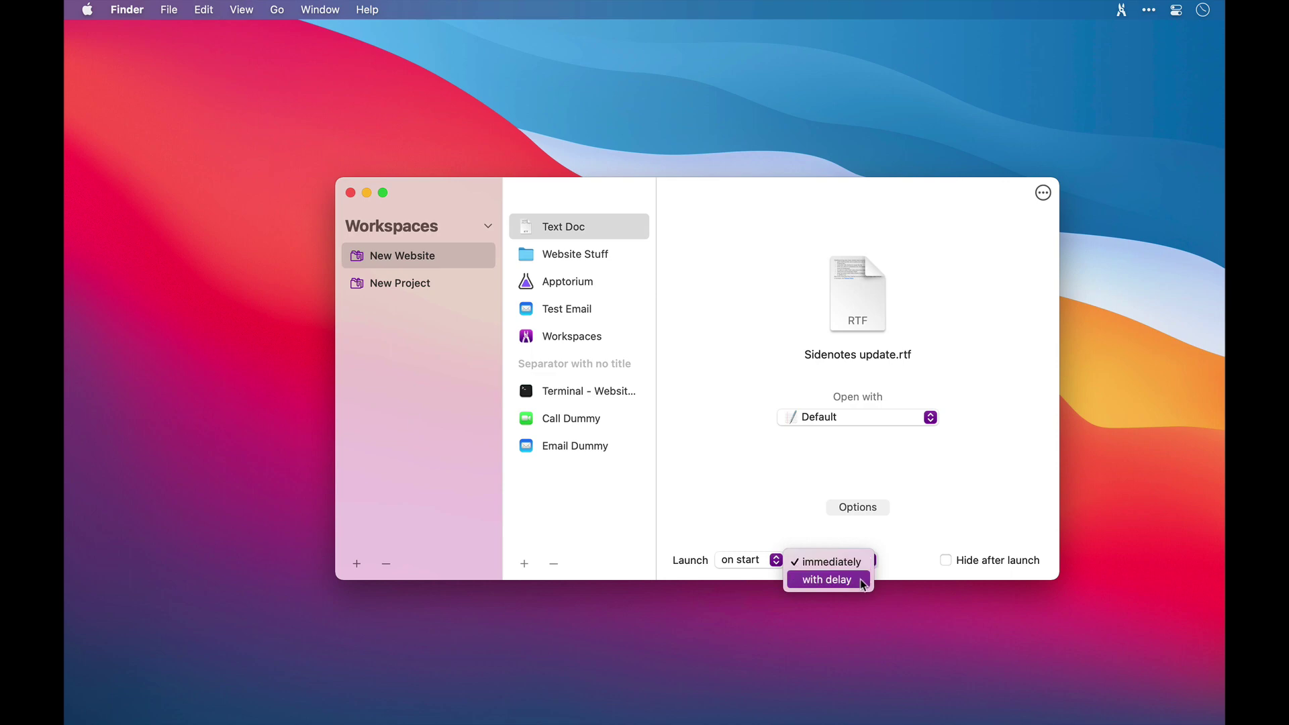
click(861, 581)
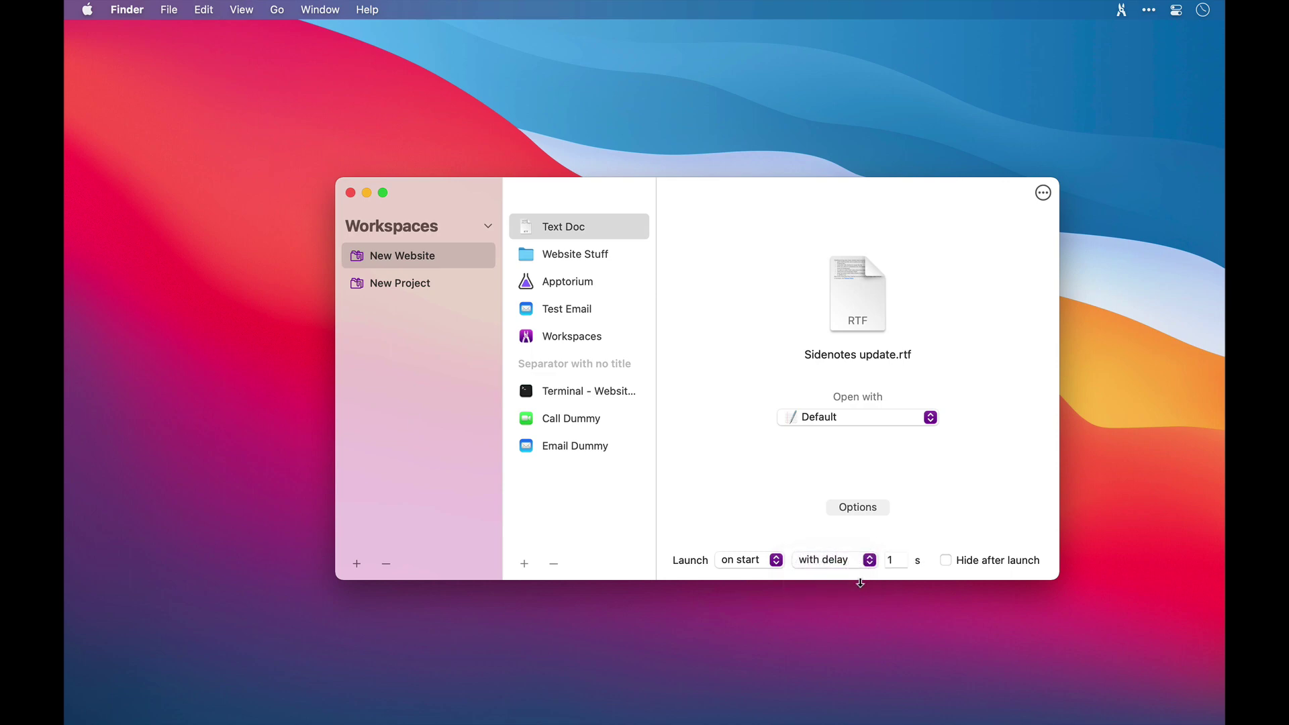
click(891, 560)
text(0)
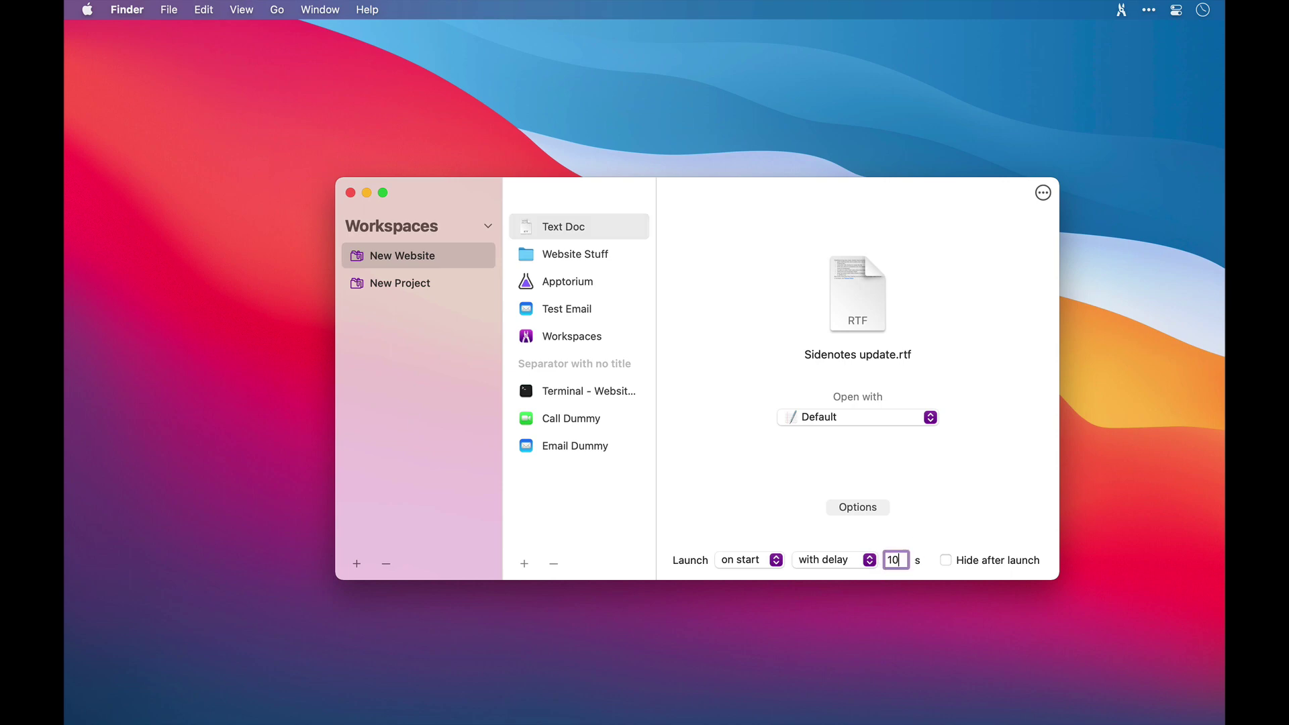
click(946, 562)
click(946, 561)
Show the Website Stuff folder's options and review the apps it can open with, keeping Default.
click(591, 261)
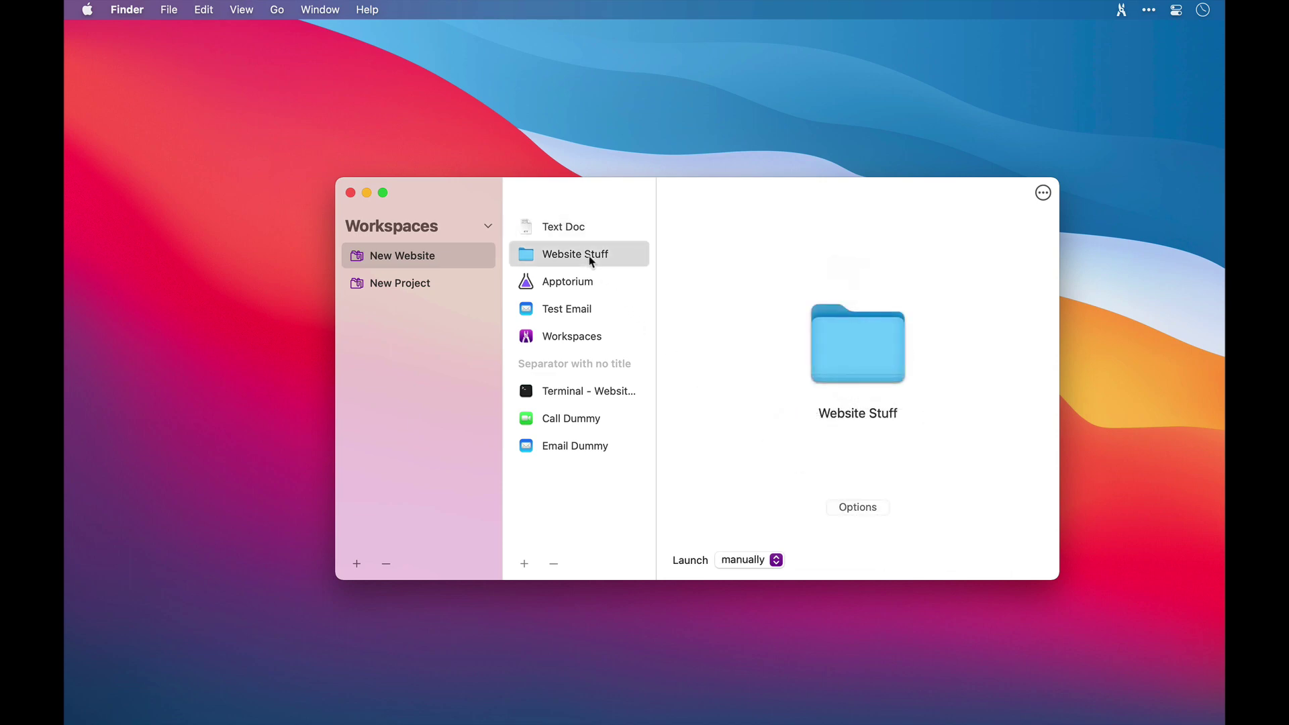
click(876, 517)
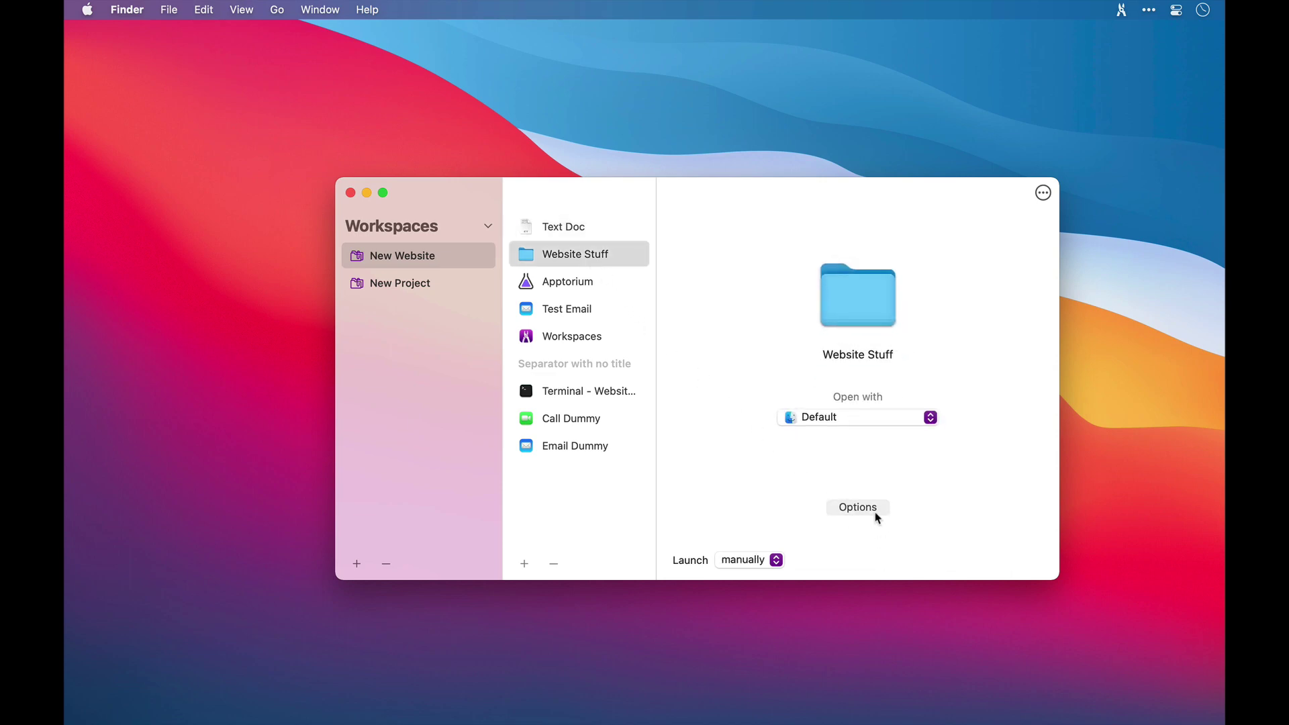
click(930, 417)
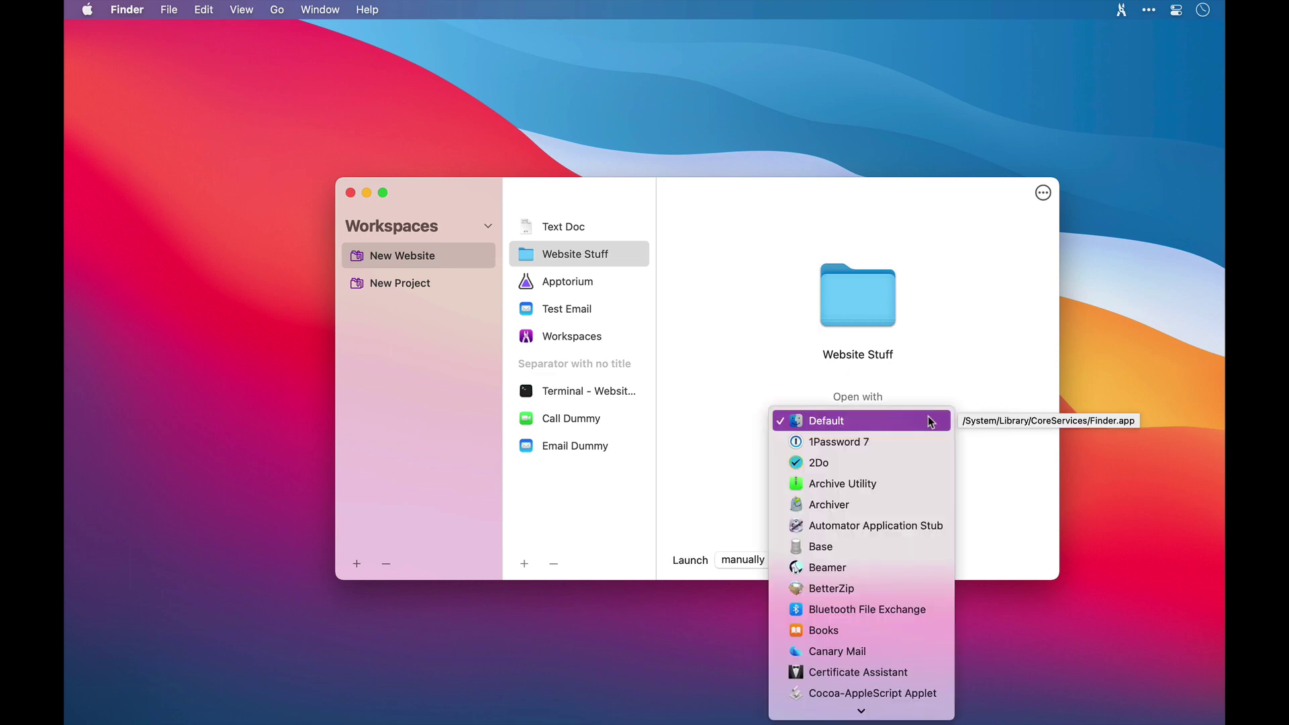
click(930, 420)
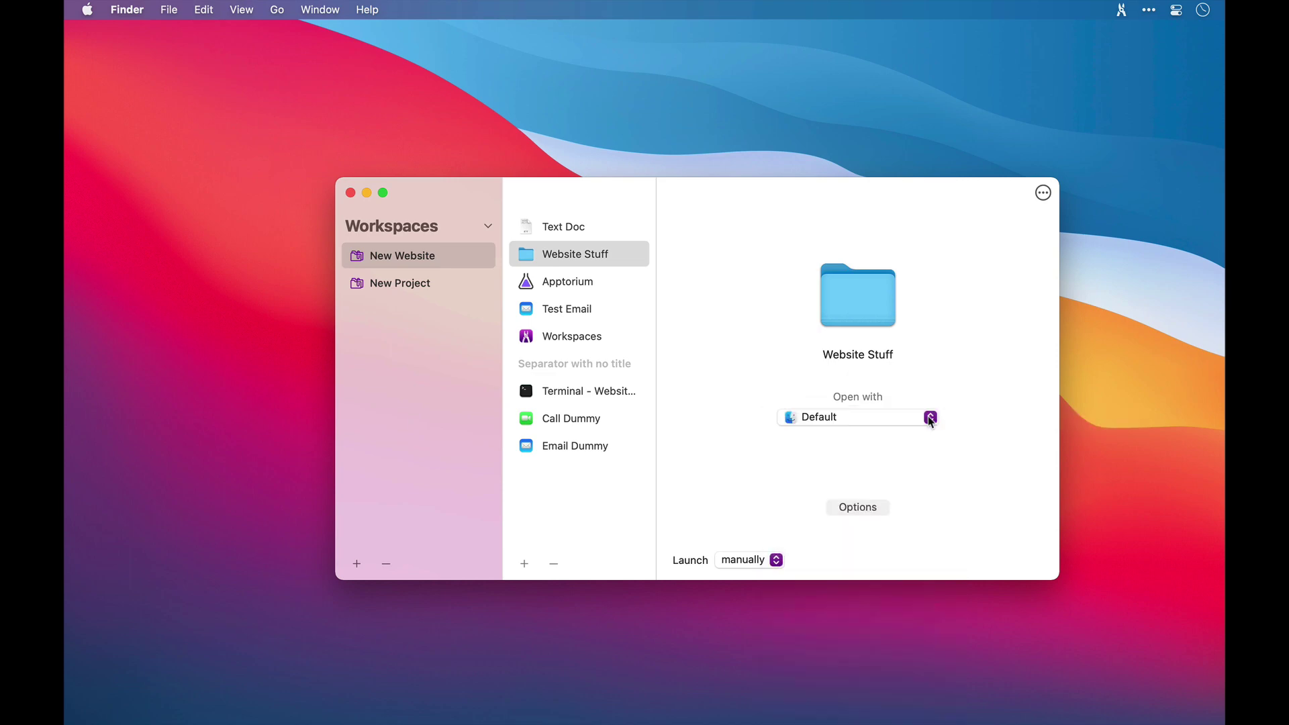
Show the Apptorium link's options and review the browsers it can open with, keeping Default.
click(609, 289)
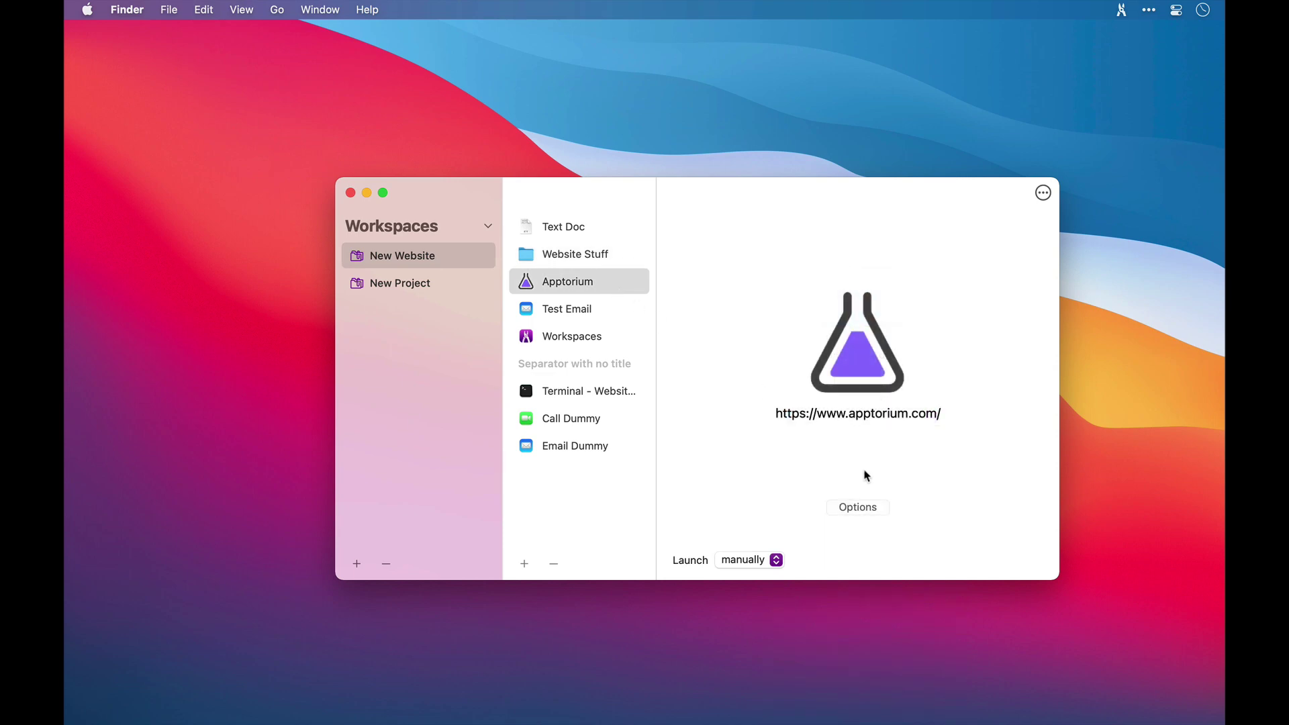
click(881, 507)
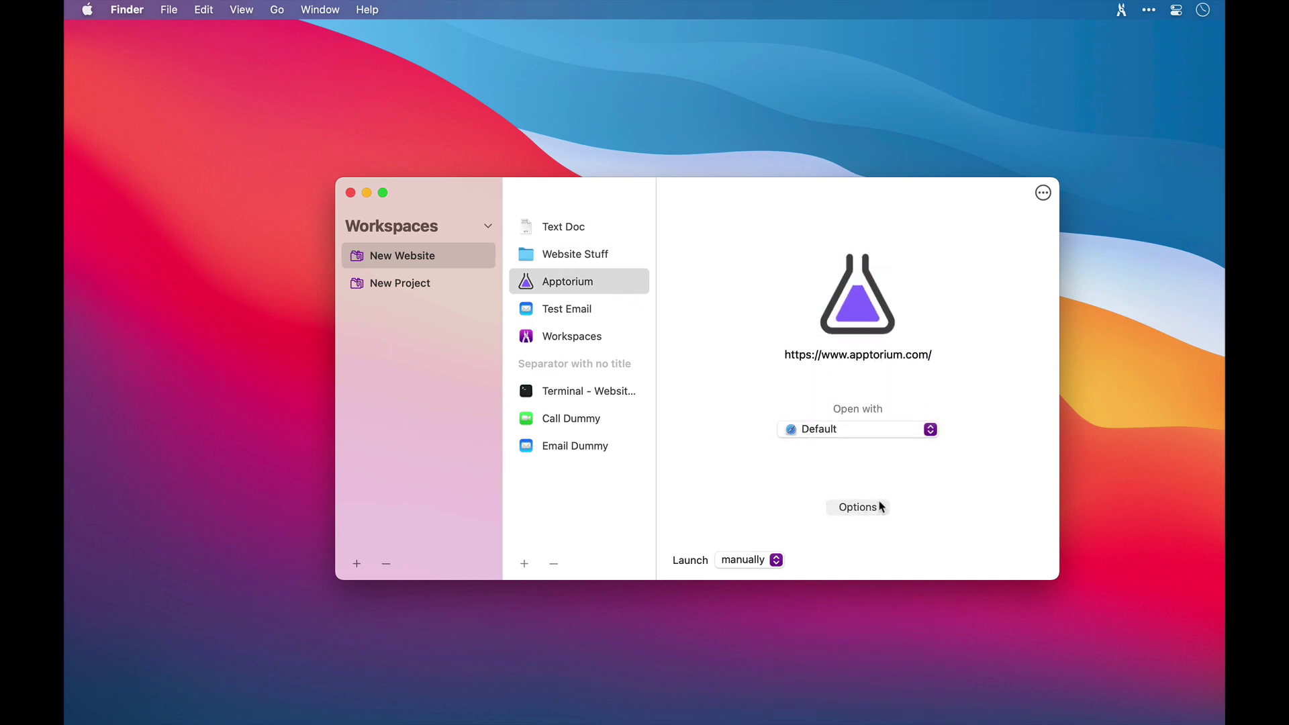
click(931, 430)
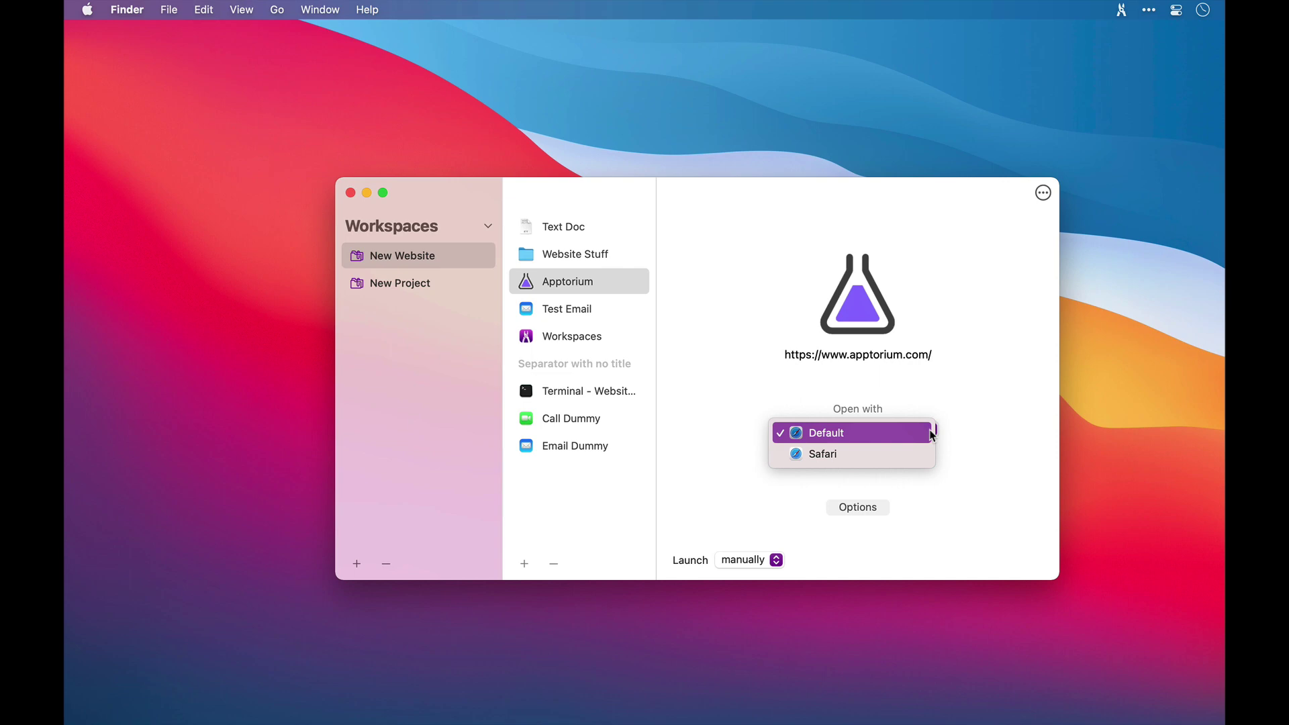
click(962, 403)
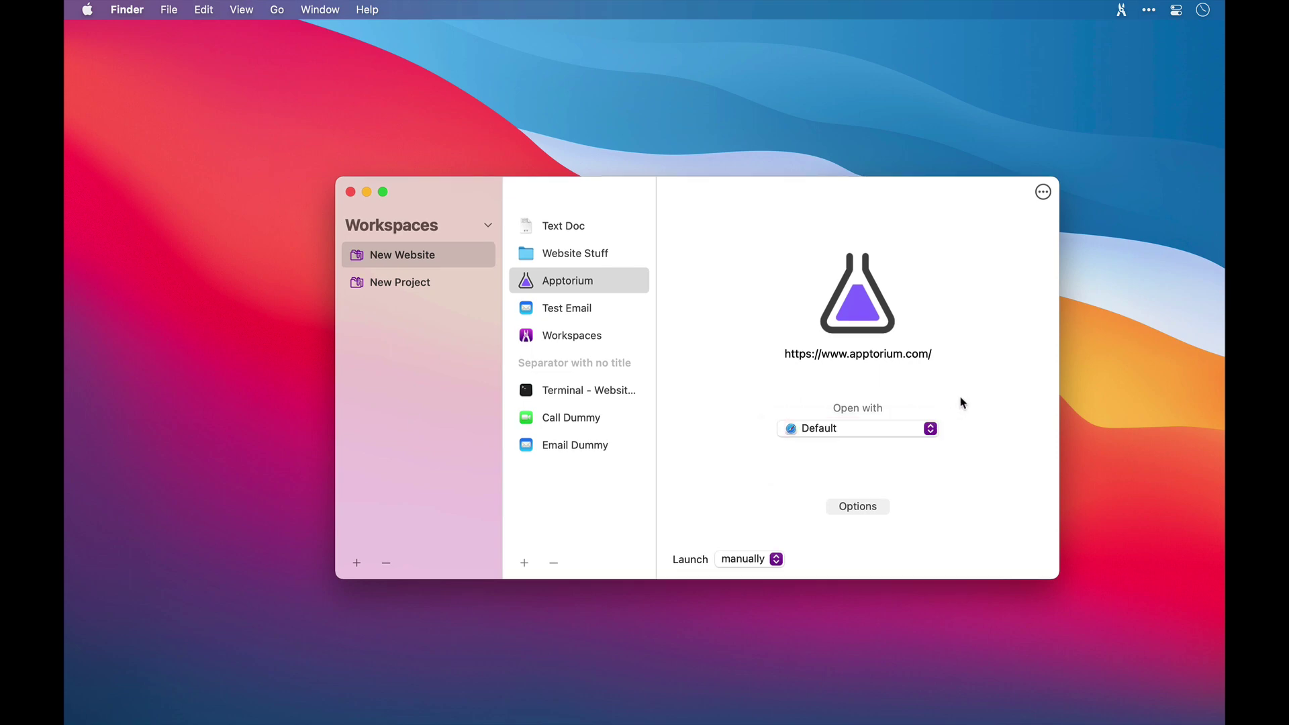
View the Test Email resource, then check the Workspaces app's option to open a file or directory without choosing one.
click(595, 307)
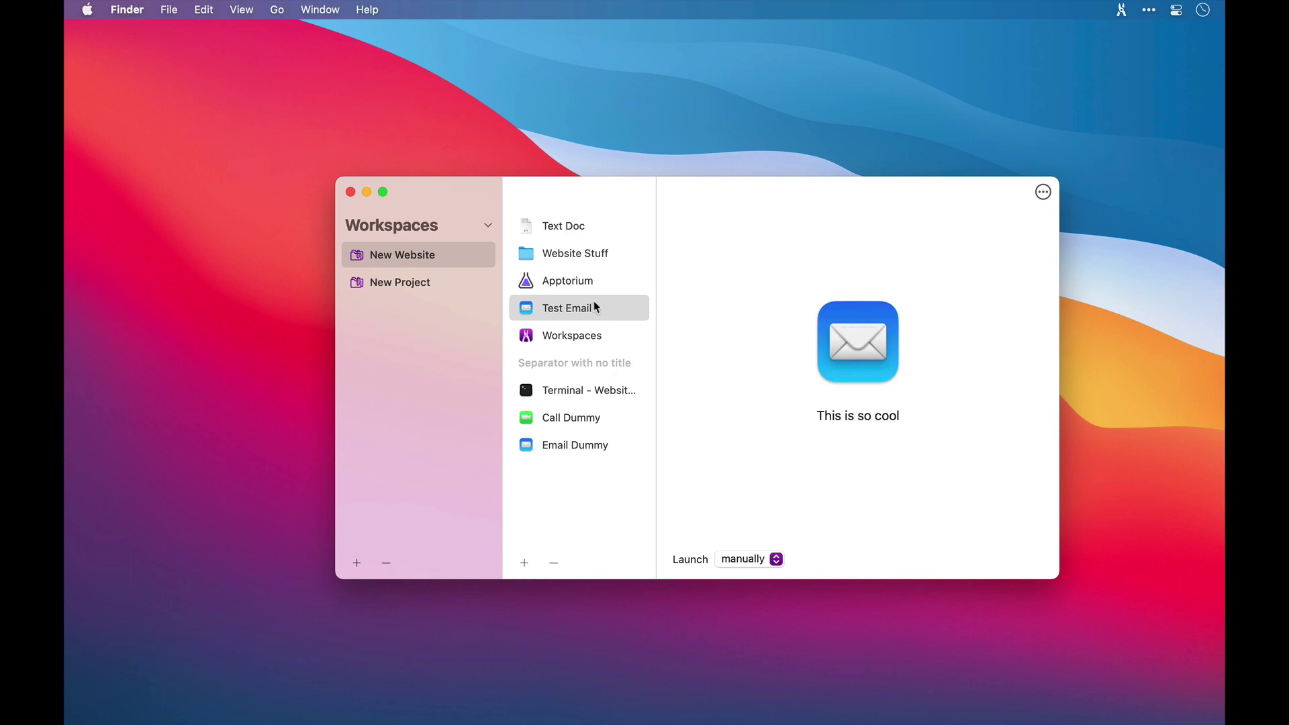
click(582, 340)
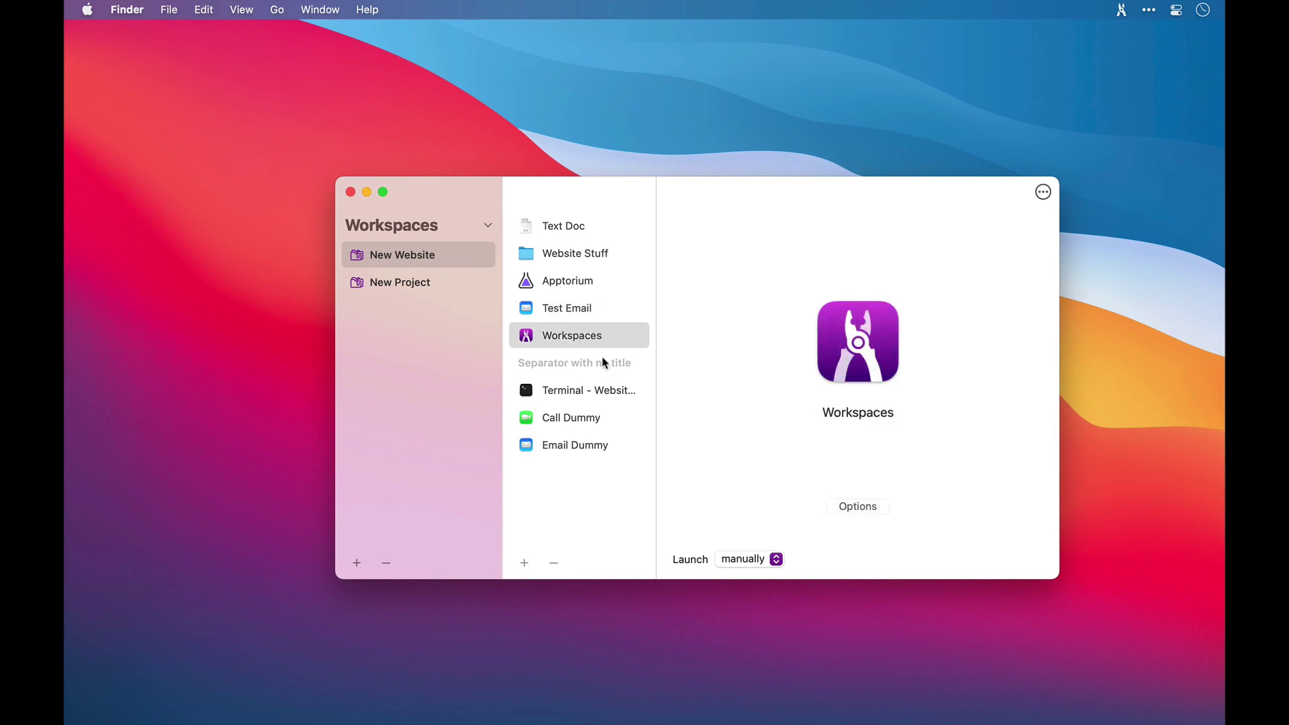
click(866, 507)
click(960, 420)
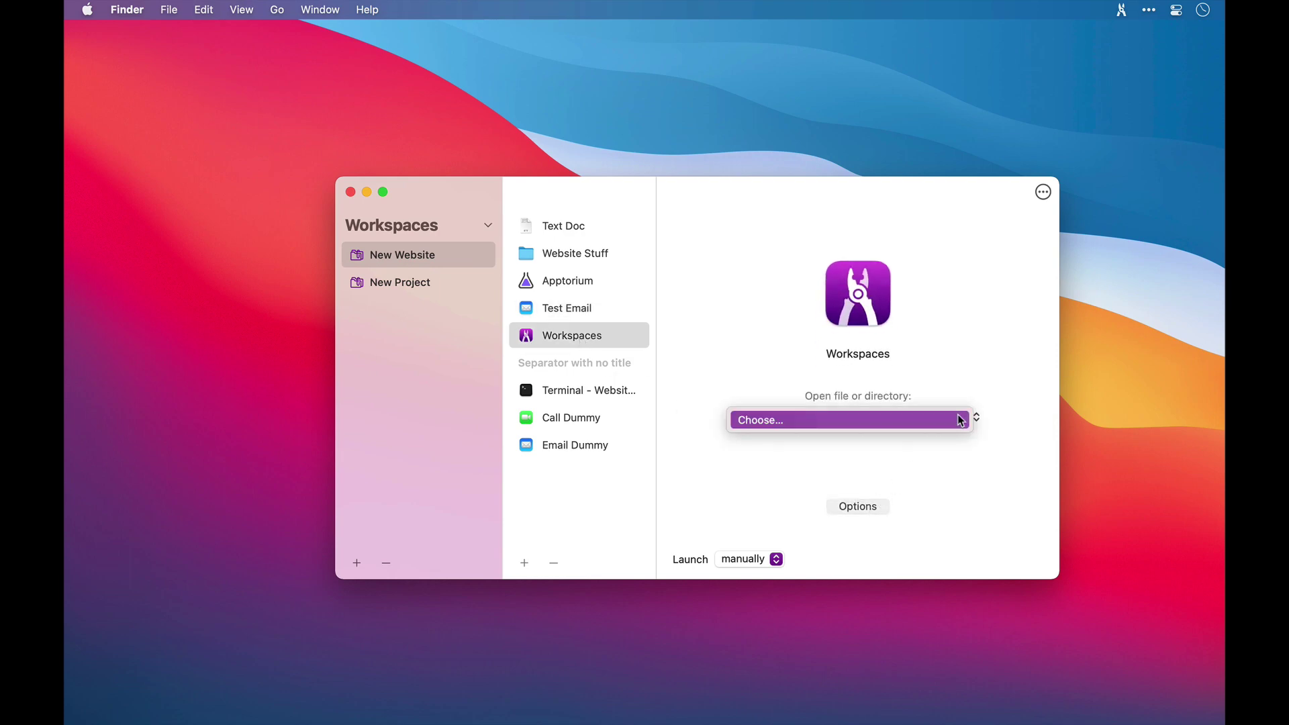
click(961, 420)
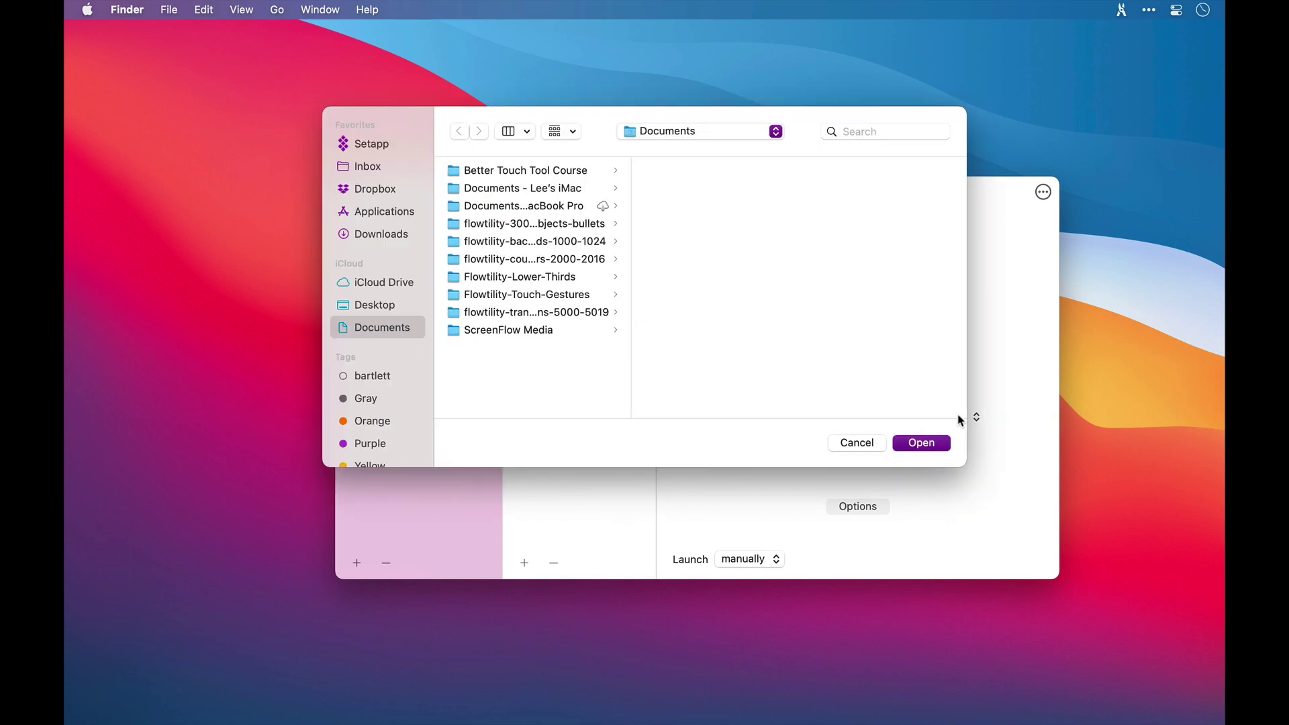
click(870, 448)
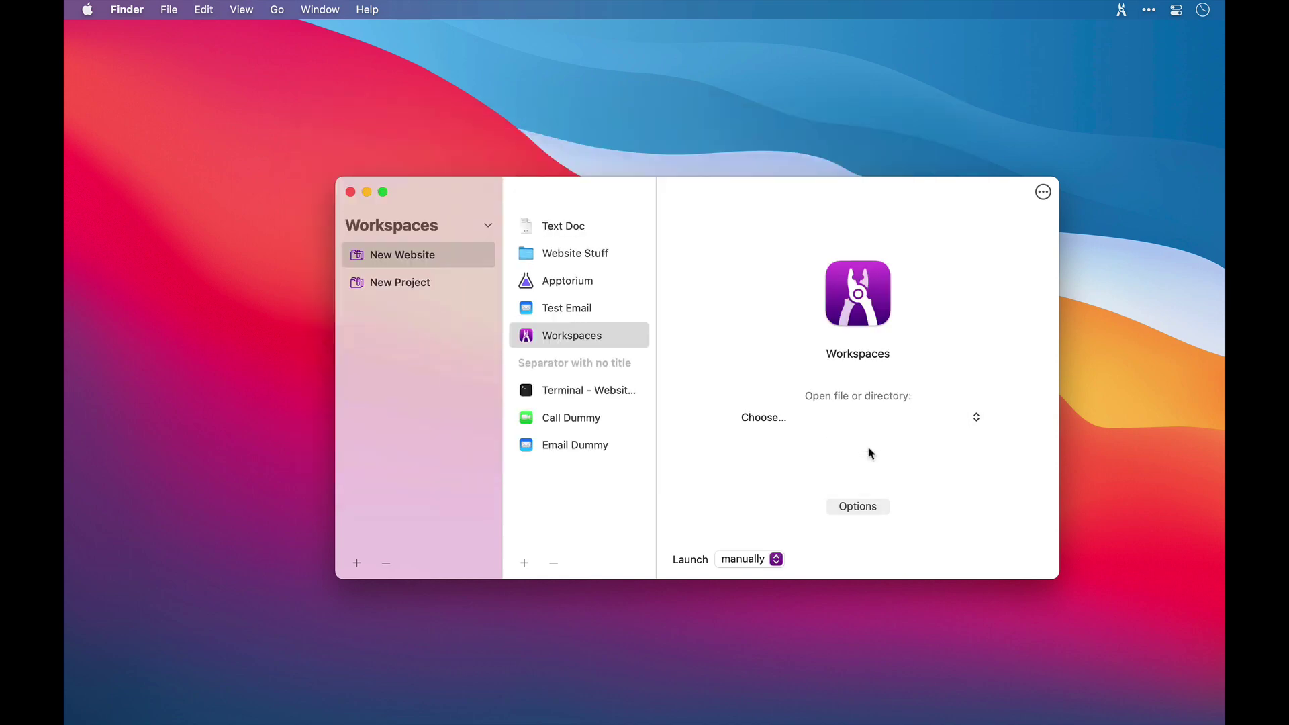
Review the launch settings of the "Terminal - Website Stuff", Call Dummy and Email Dummy resources.
click(608, 391)
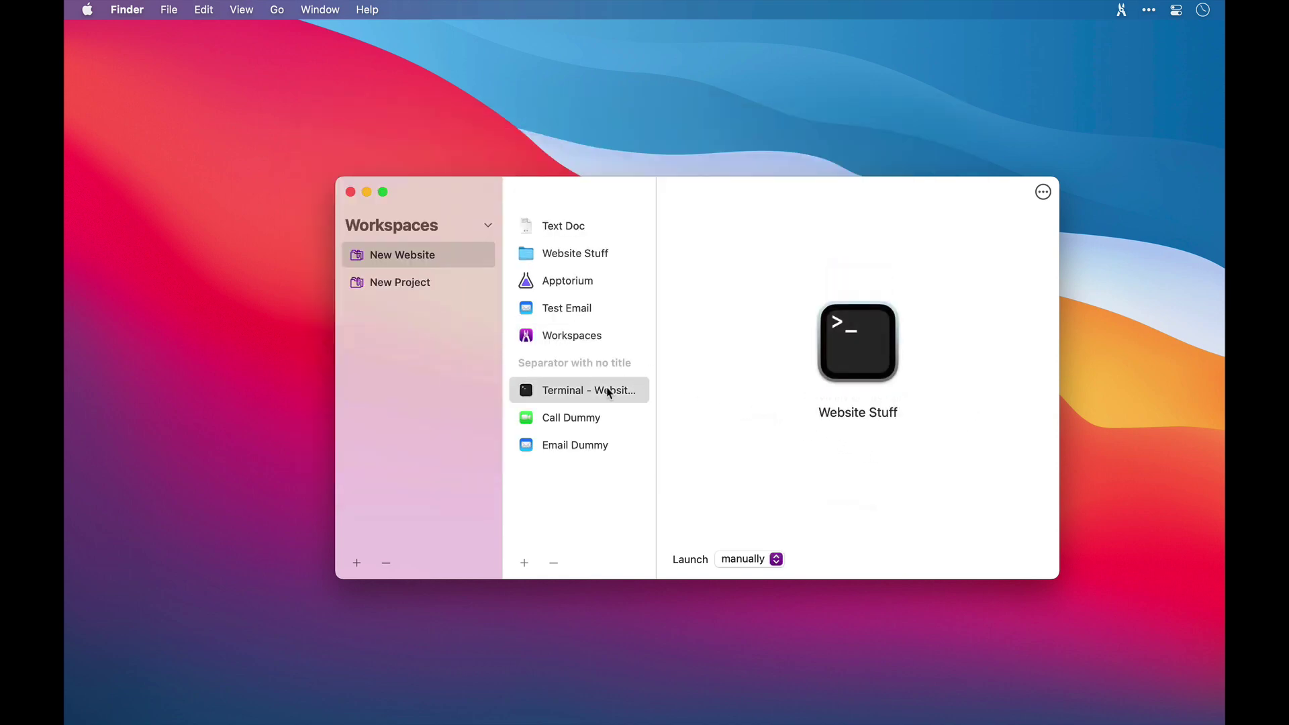
click(590, 427)
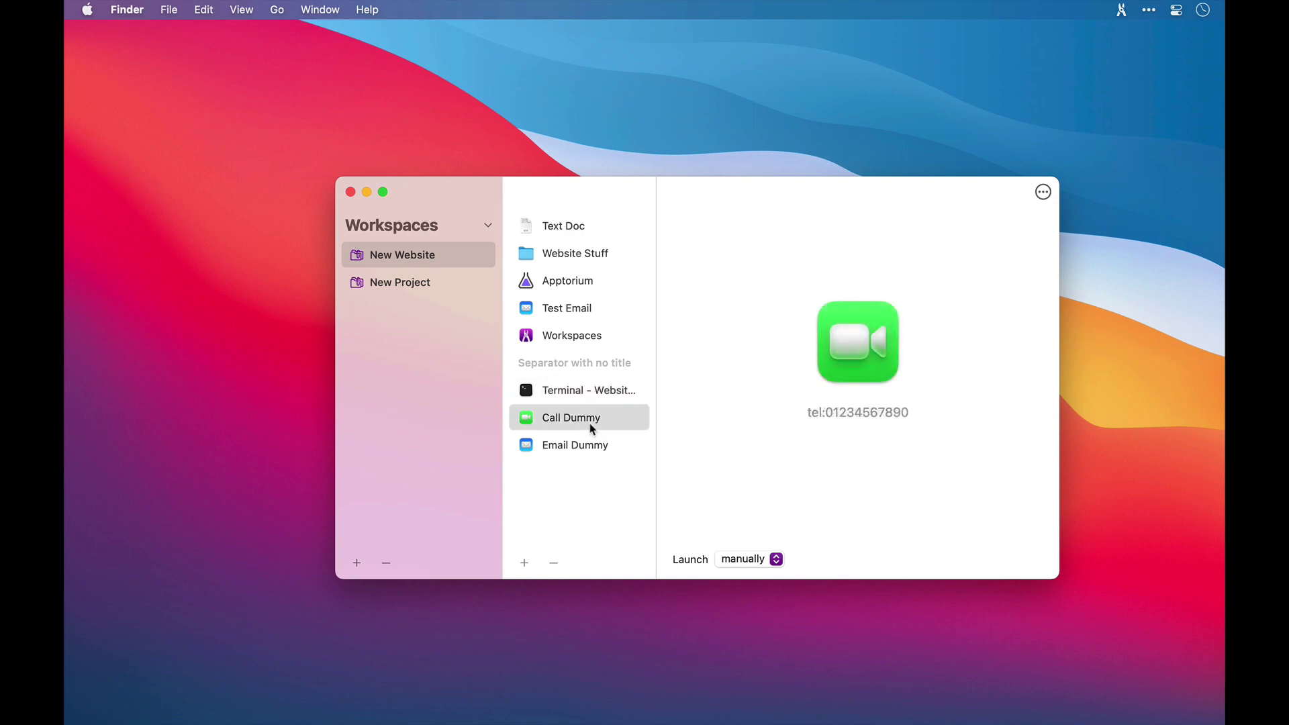
click(588, 450)
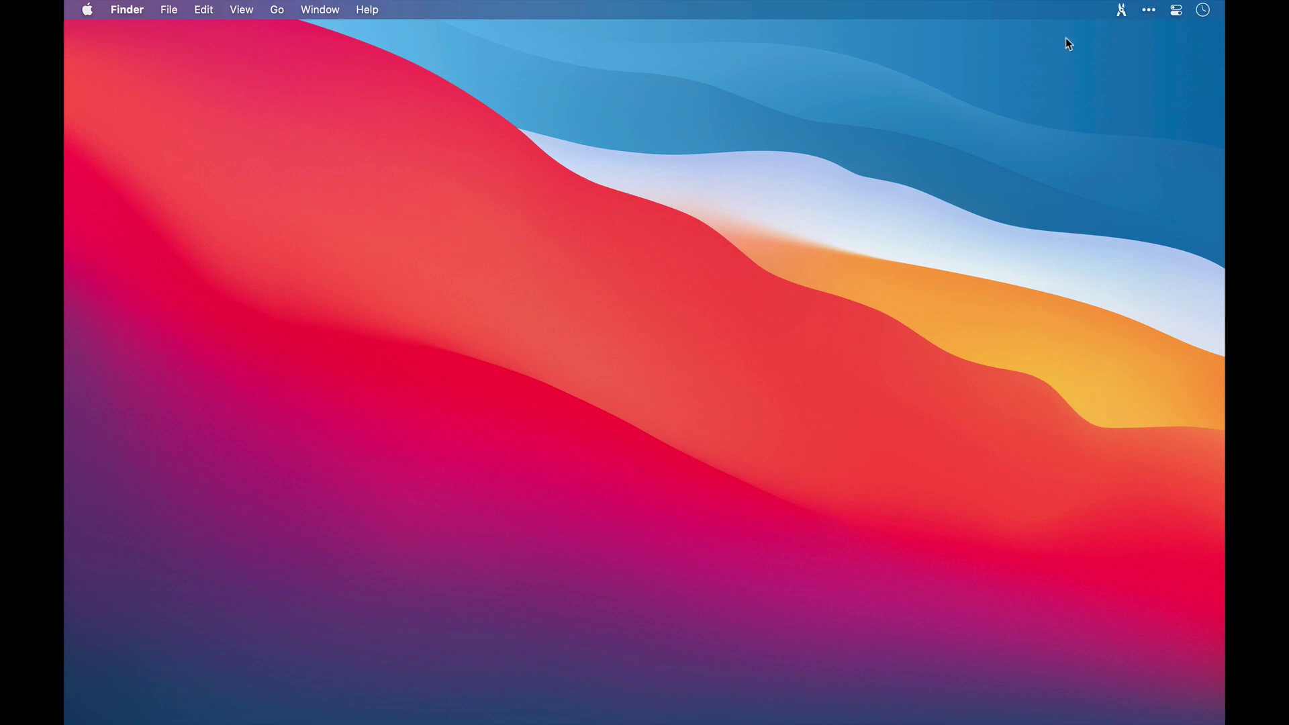
Search all workspaces and resources for "mail" and open the Test Email result.
click(1121, 11)
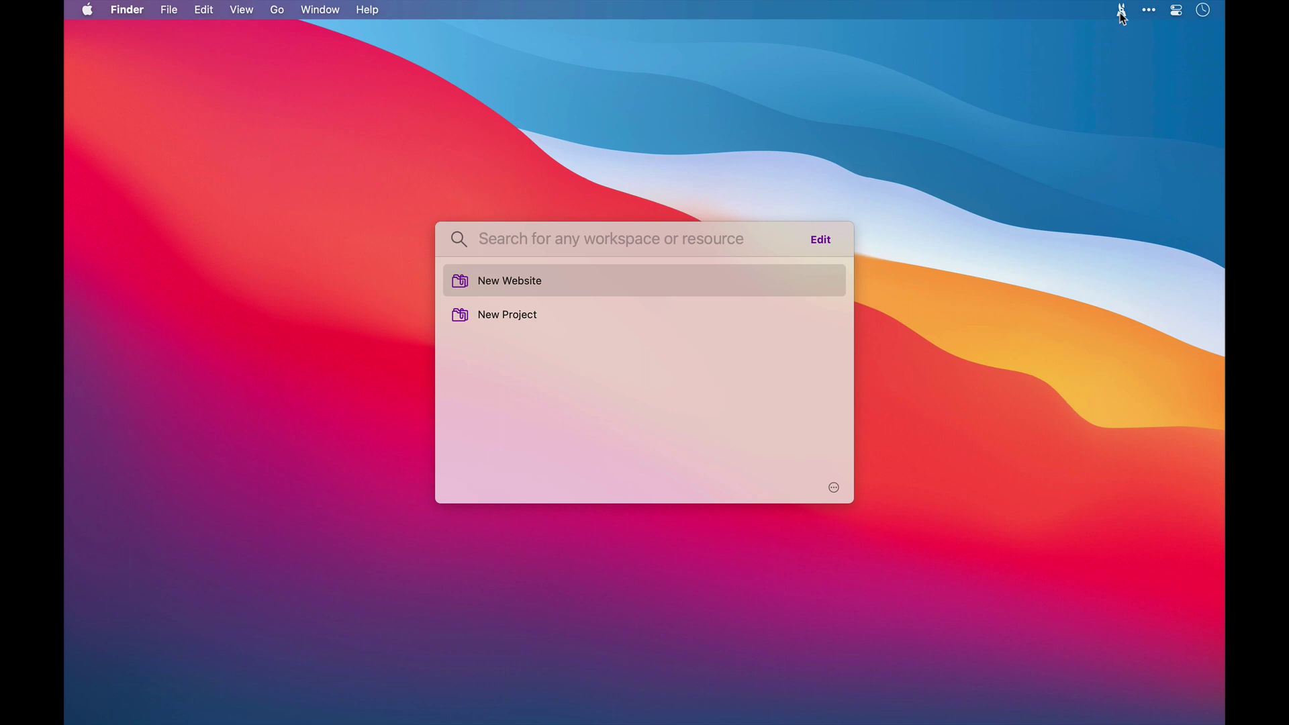
text(mail)
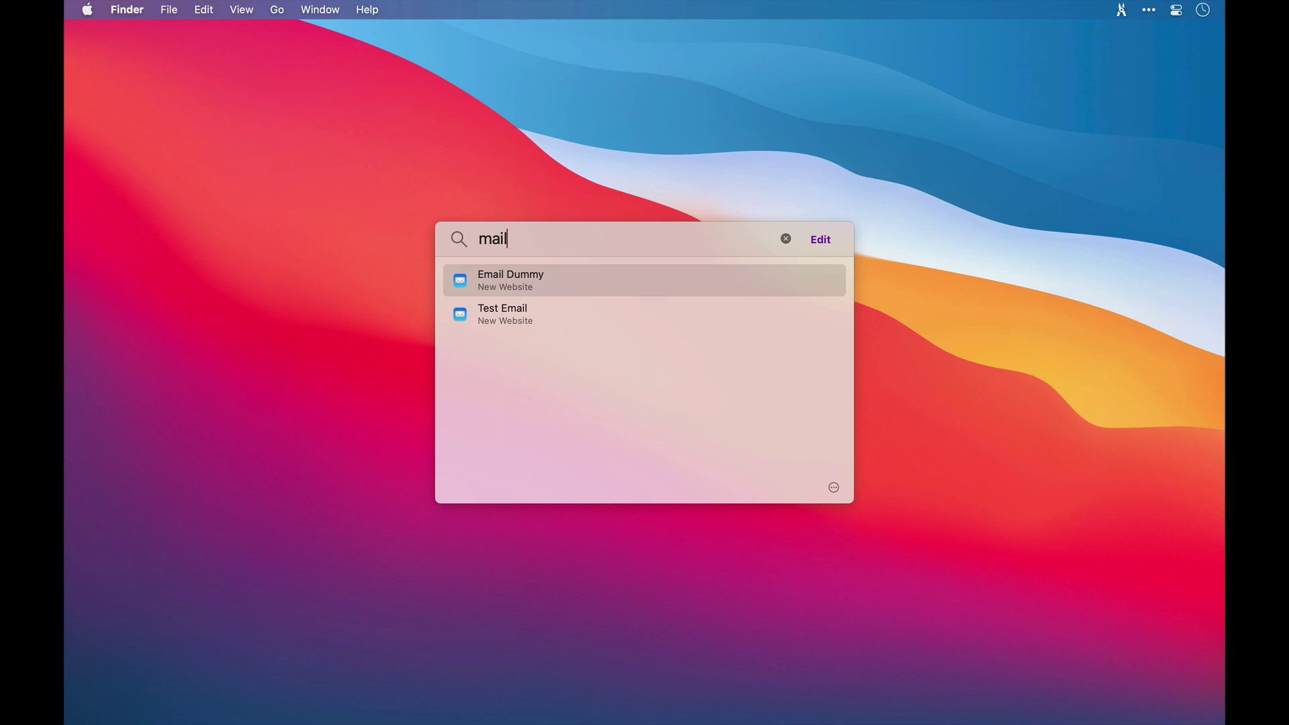
key(Down)
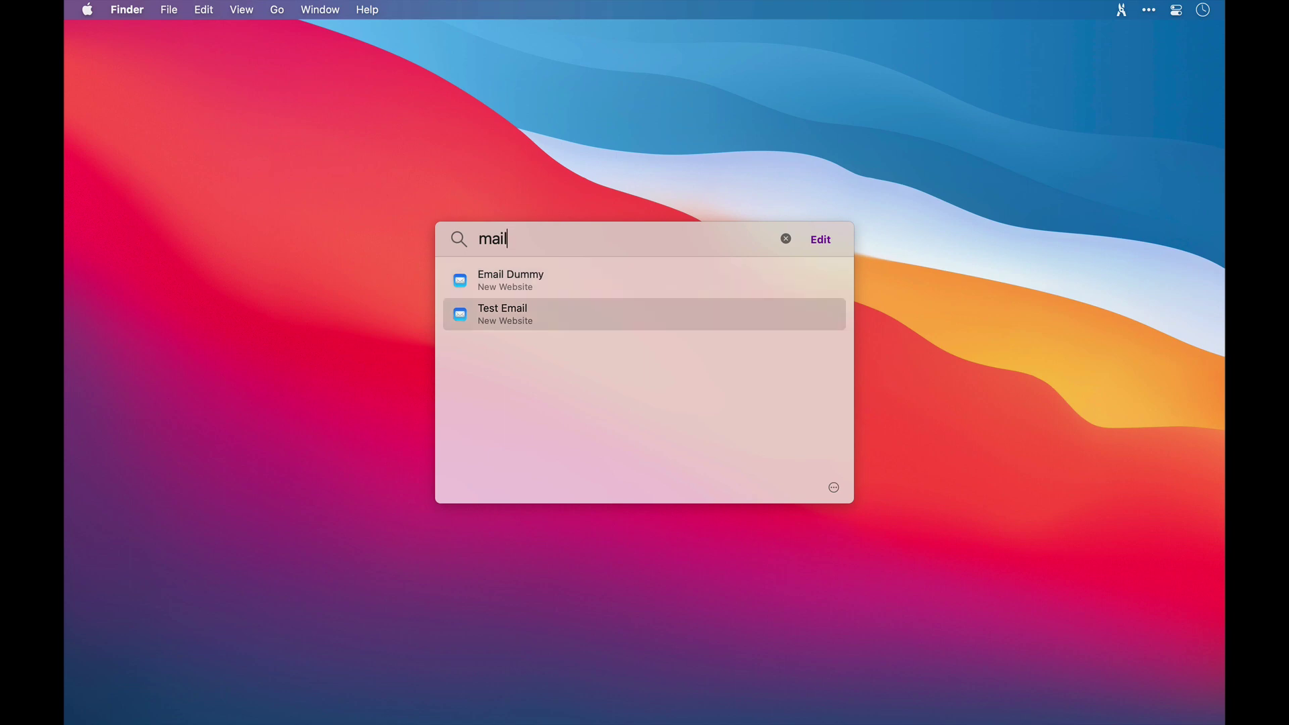
Dismiss the workspace search window and close the opened e-mail message.
click(1122, 14)
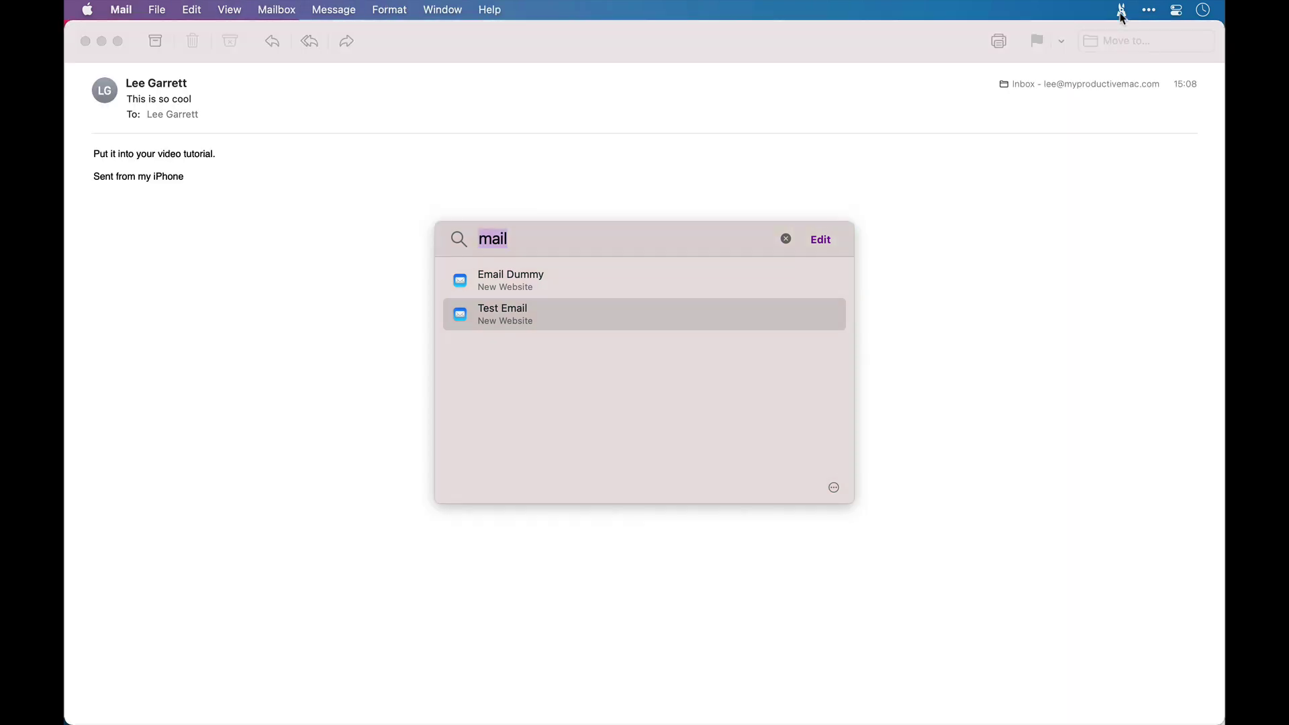
click(926, 44)
key(super+w)
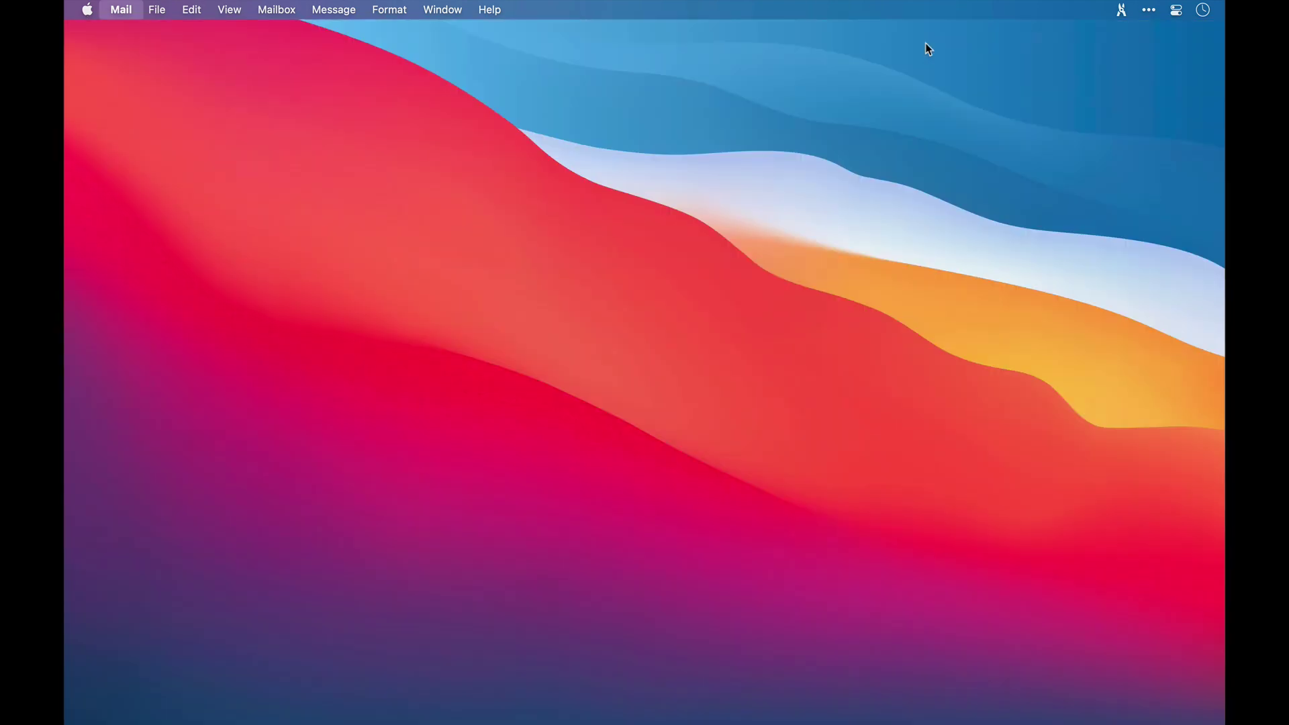
Search all workspaces and resources for "call", replacing the earlier search term, and clear the search.
click(1121, 11)
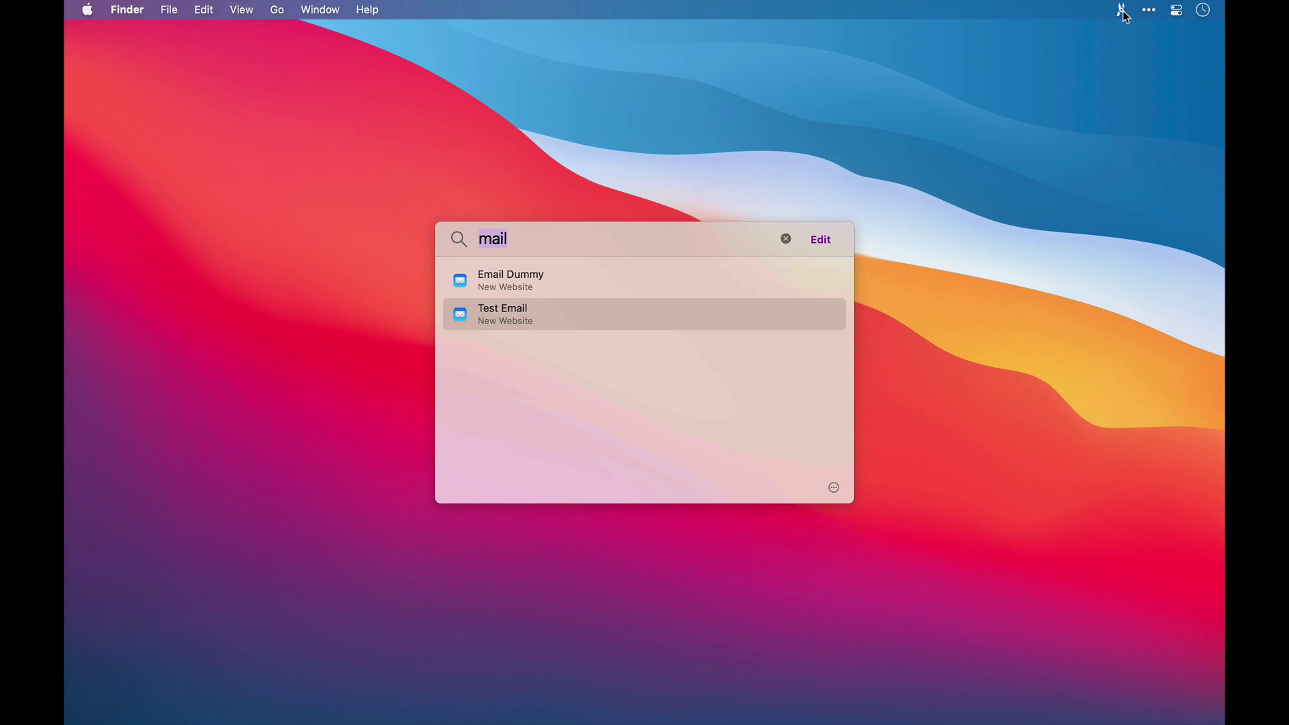
key(BackSpace)
text(call)
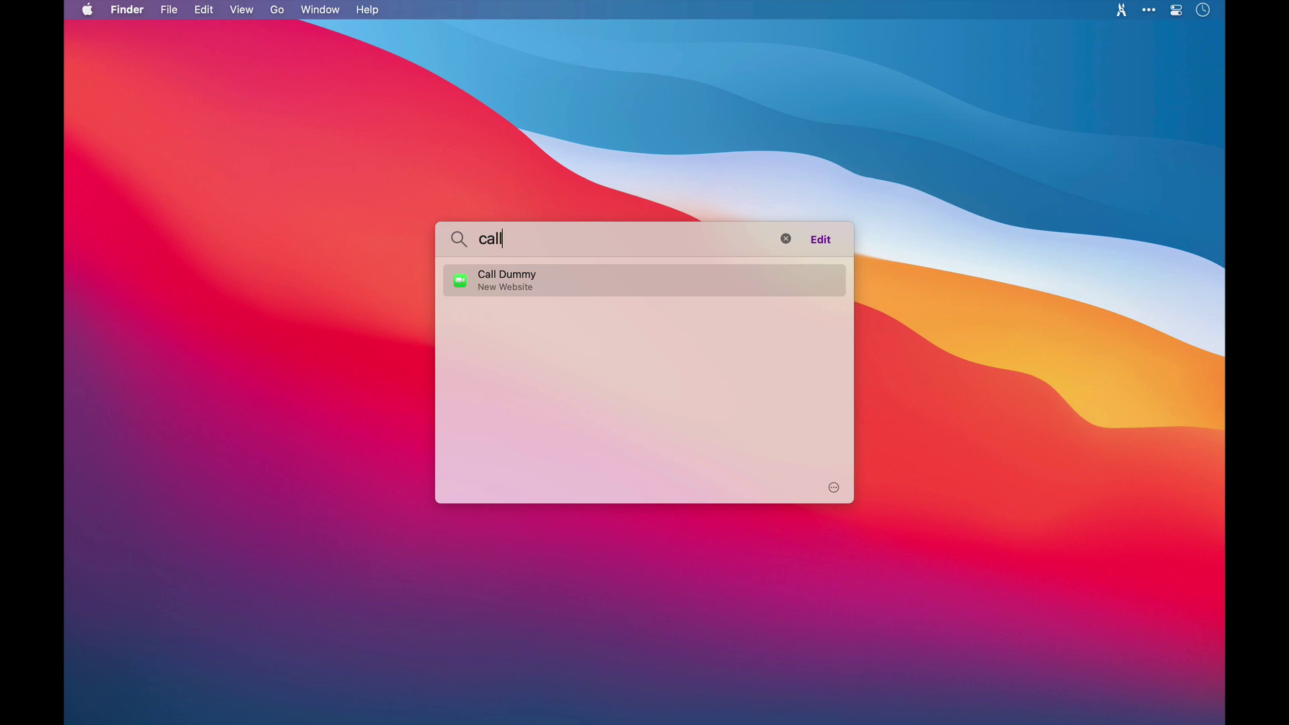
key(BackSpace)
key(BackSpace)
key(BackSpace)
key(BackSpace)
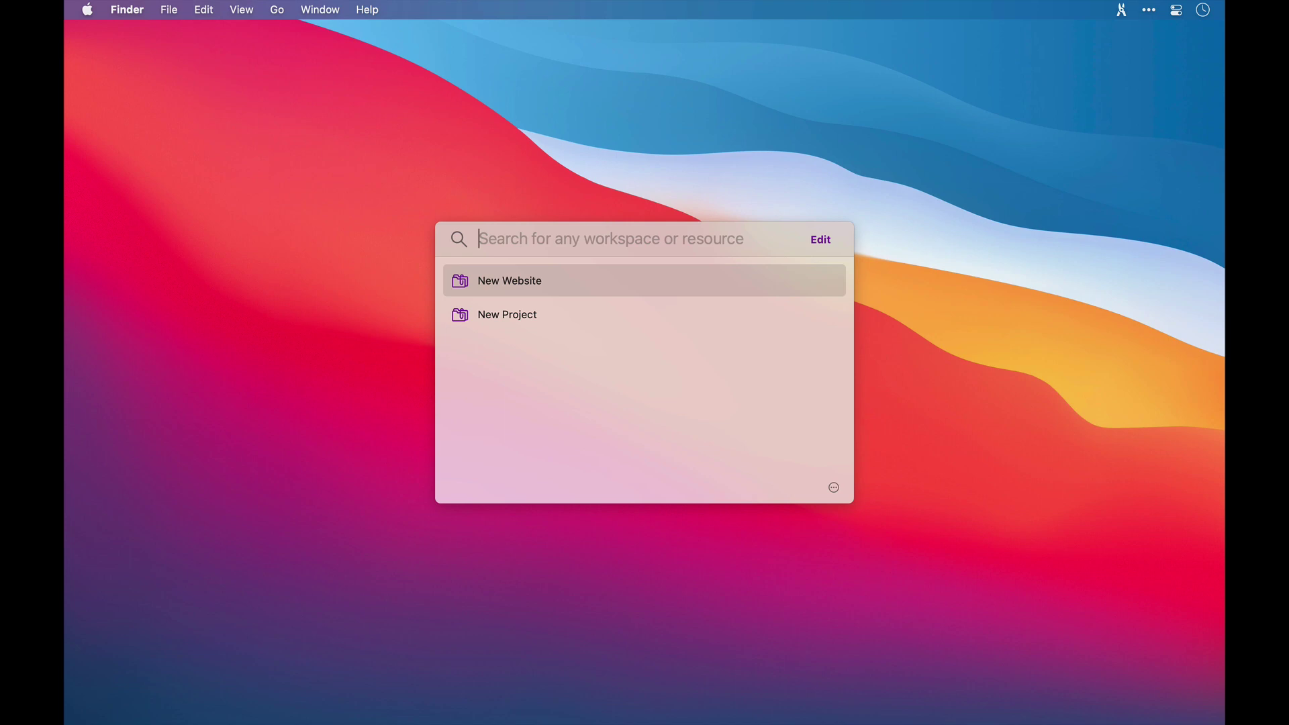
Open the New Website workspace in the launcher and in the editor, and place the two windows side by side.
key(Return)
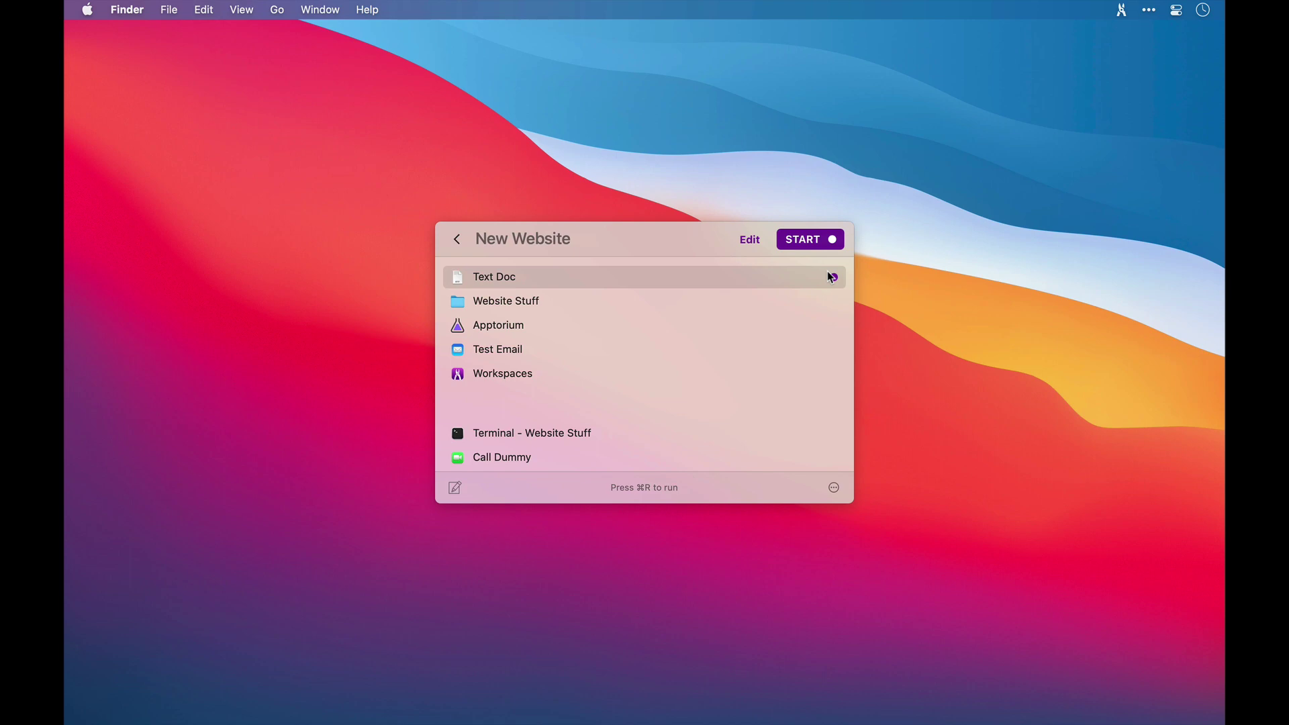
drag(679, 239, 395, 205)
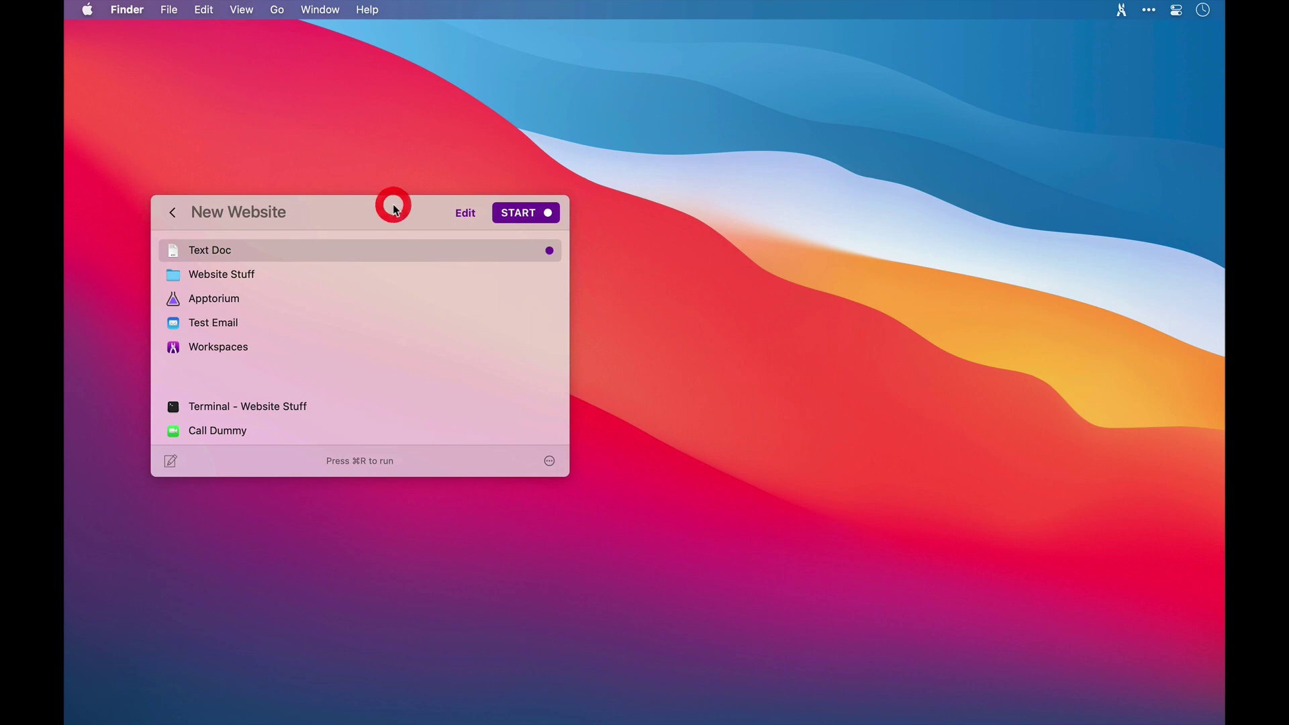
click(465, 214)
drag(434, 190, 654, 193)
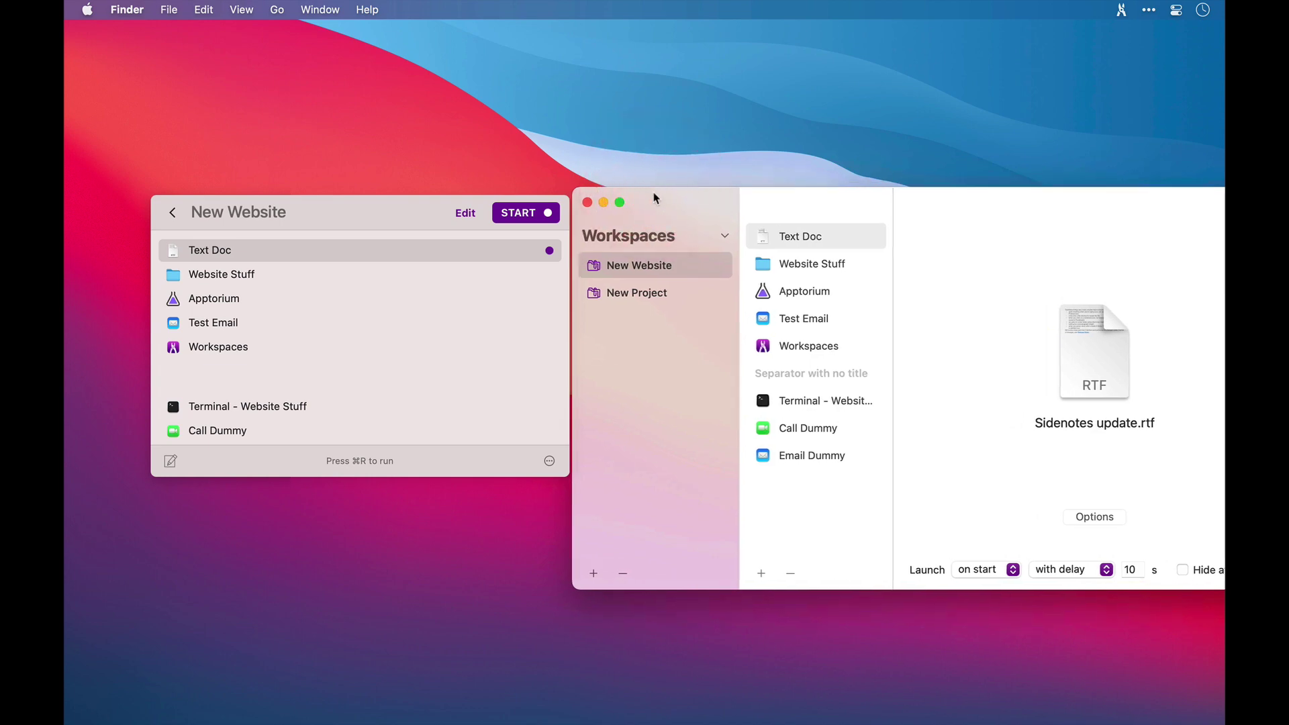
Set the Text Doc resource to launch manually.
click(806, 236)
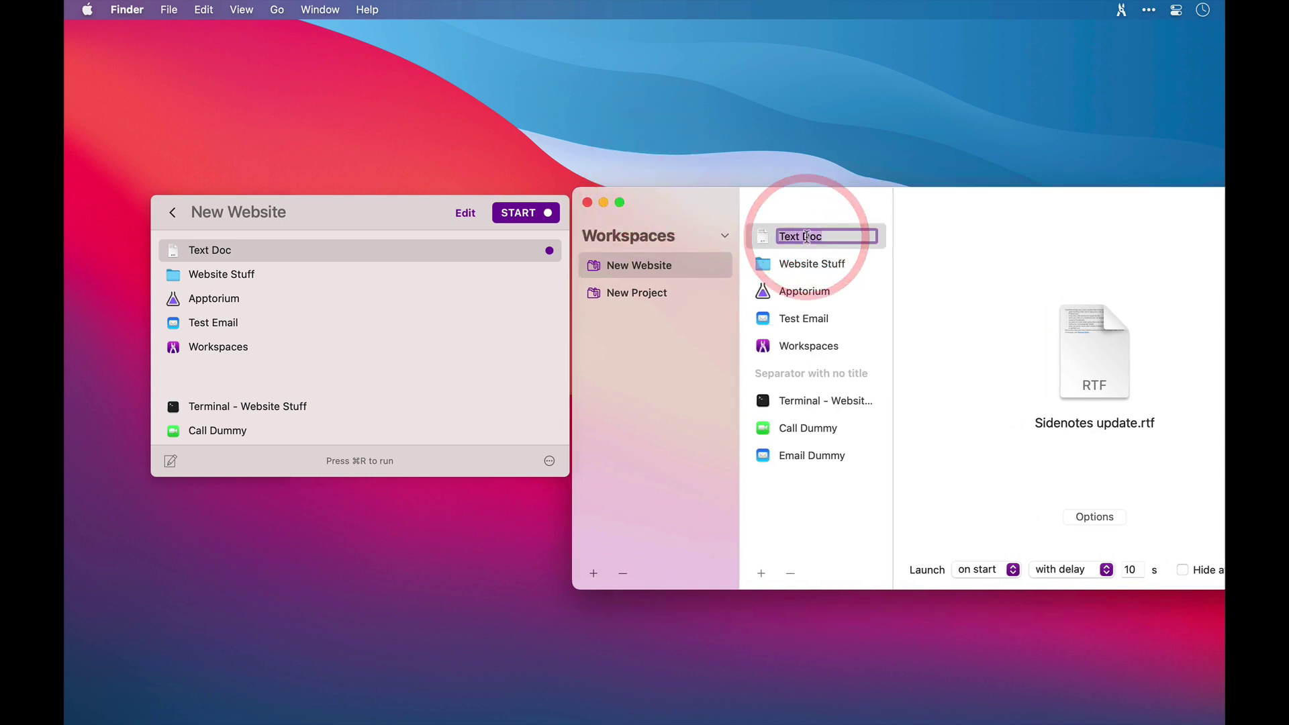
click(1014, 569)
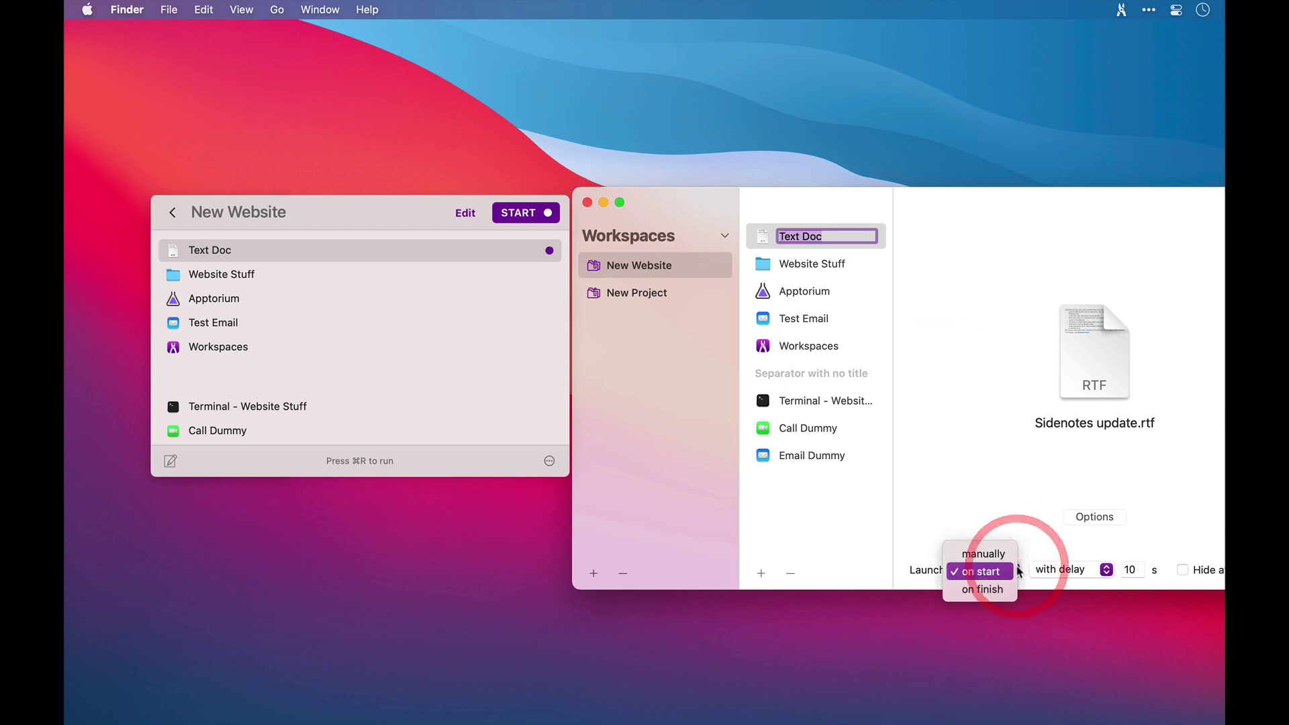
click(1005, 555)
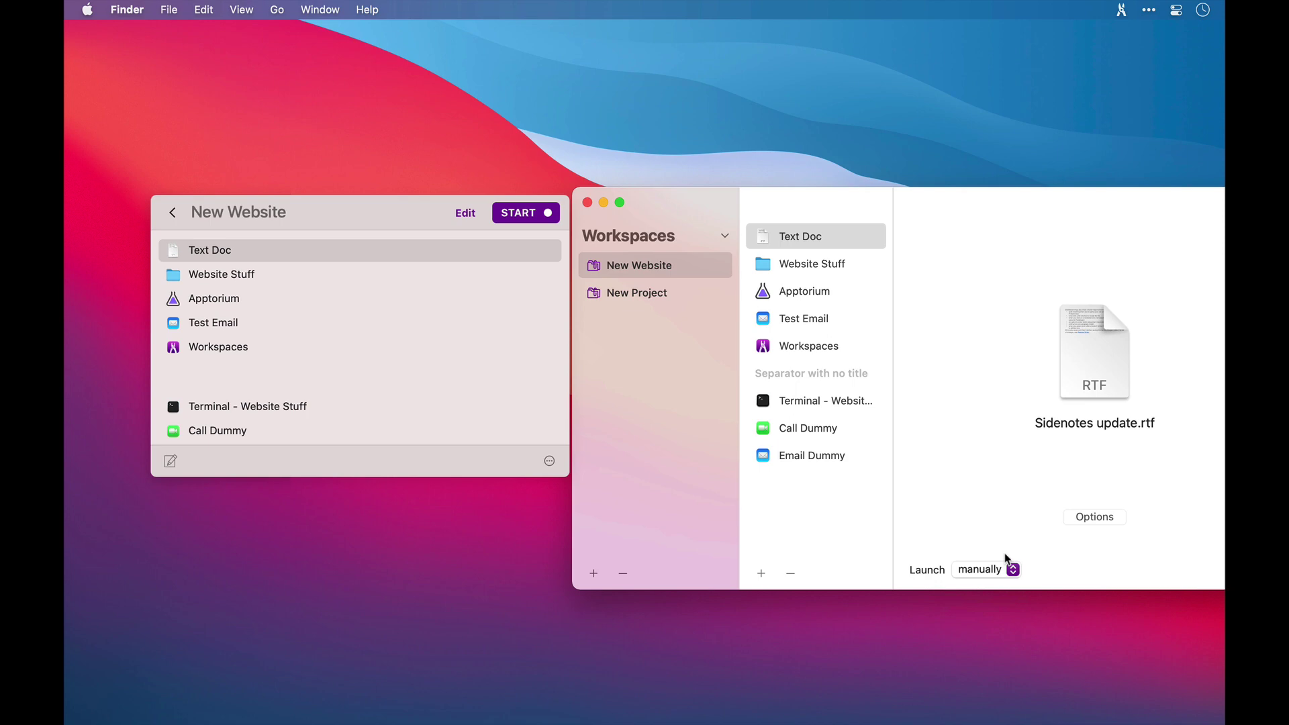
Set the Text Doc resource to launch on start, immediately.
click(1011, 568)
click(999, 588)
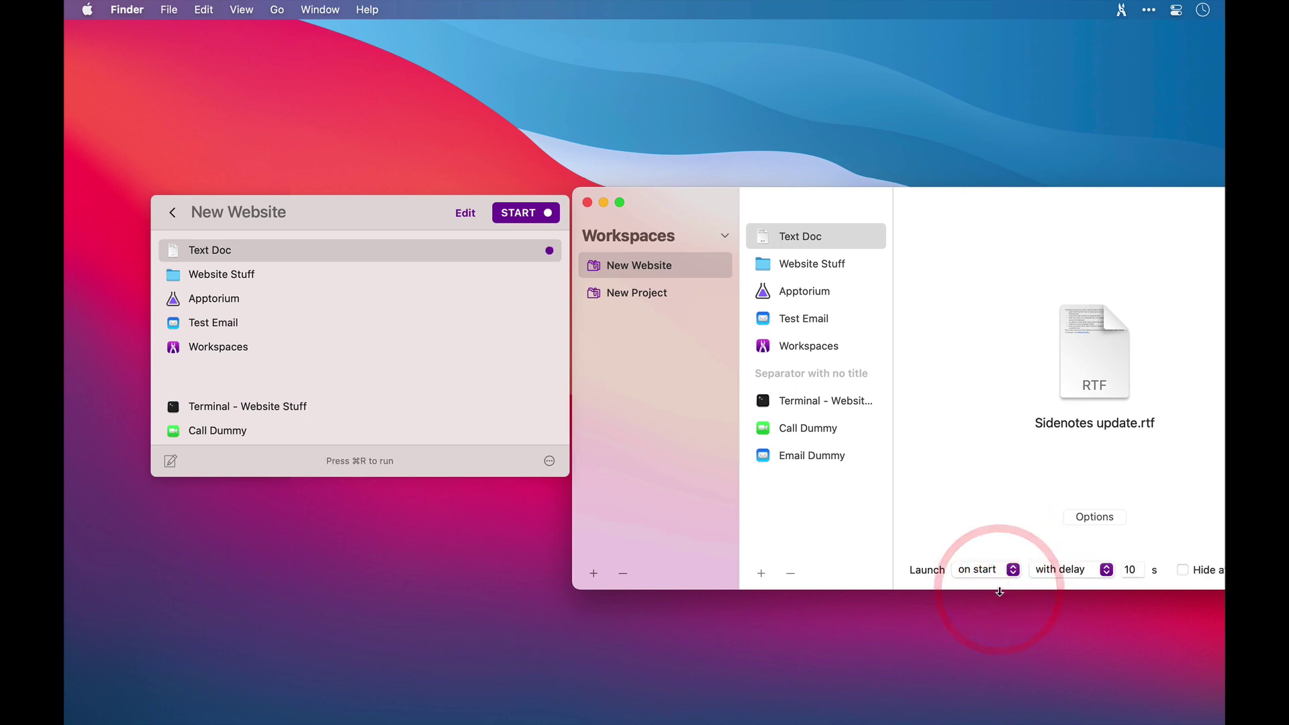
click(1107, 570)
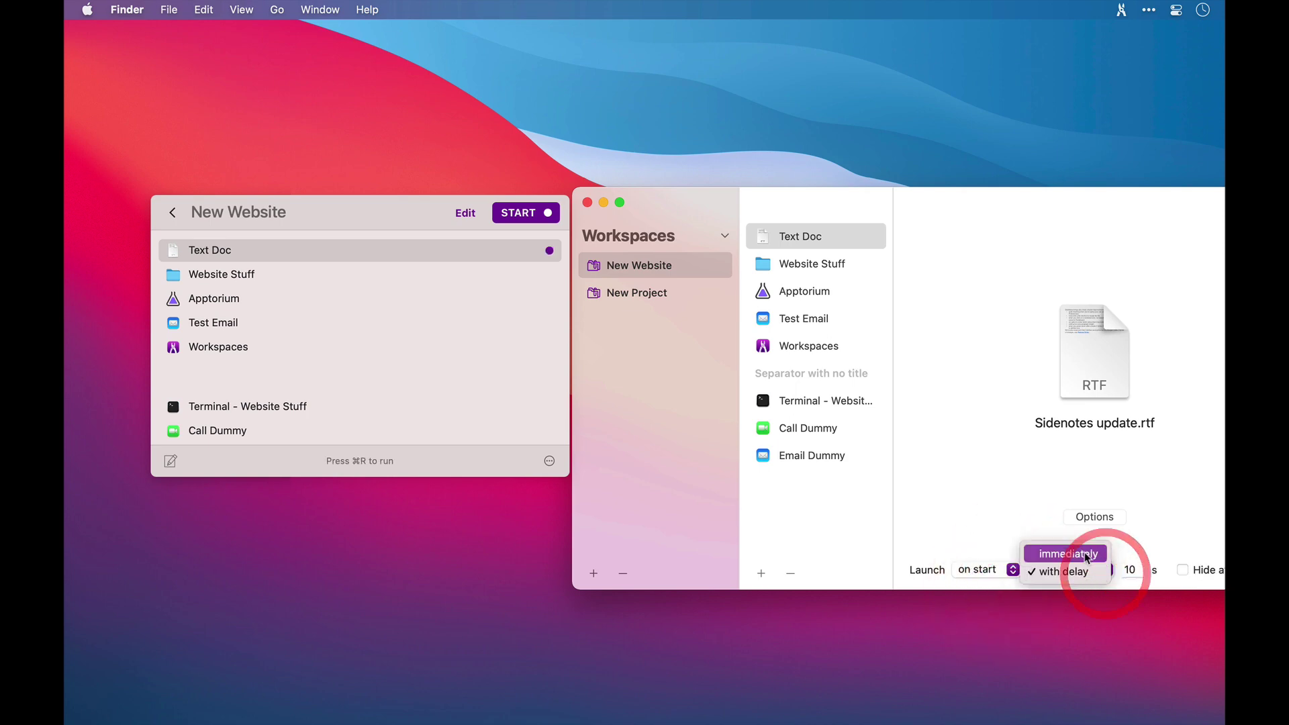
click(1088, 549)
Set the Website Stuff folder to launch on start.
click(832, 265)
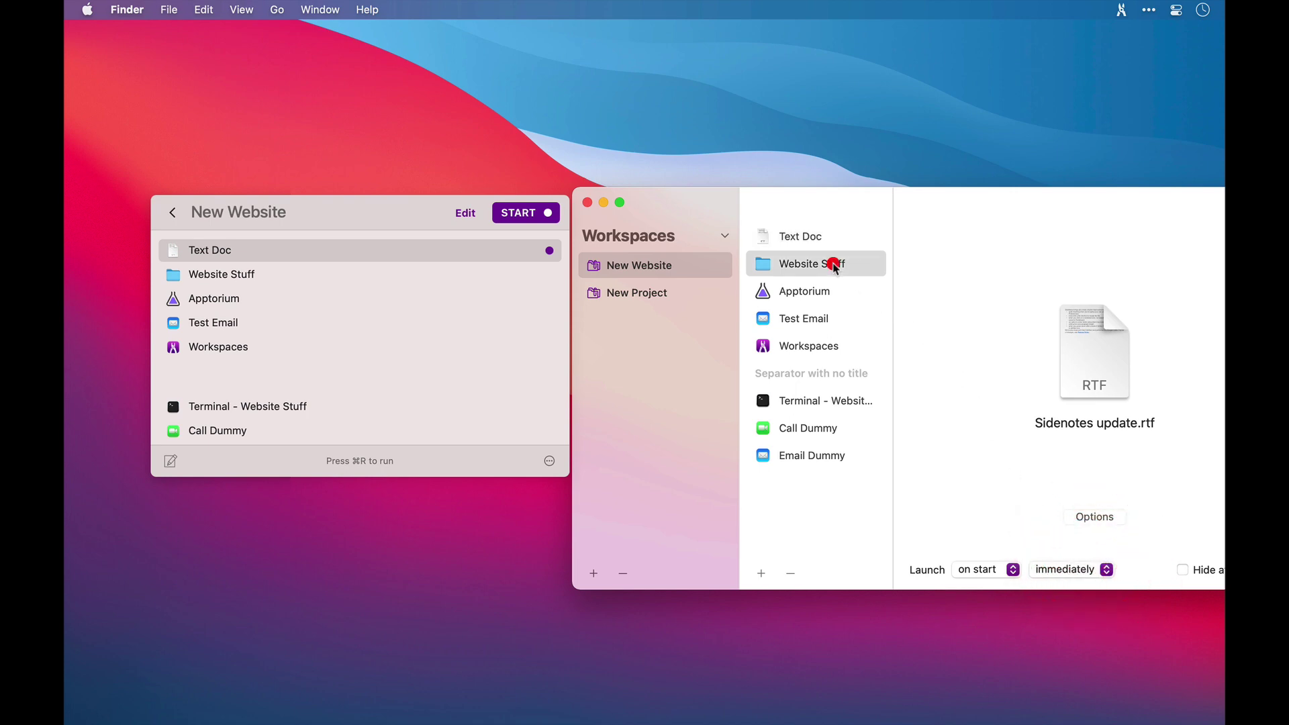
click(1013, 569)
click(1006, 588)
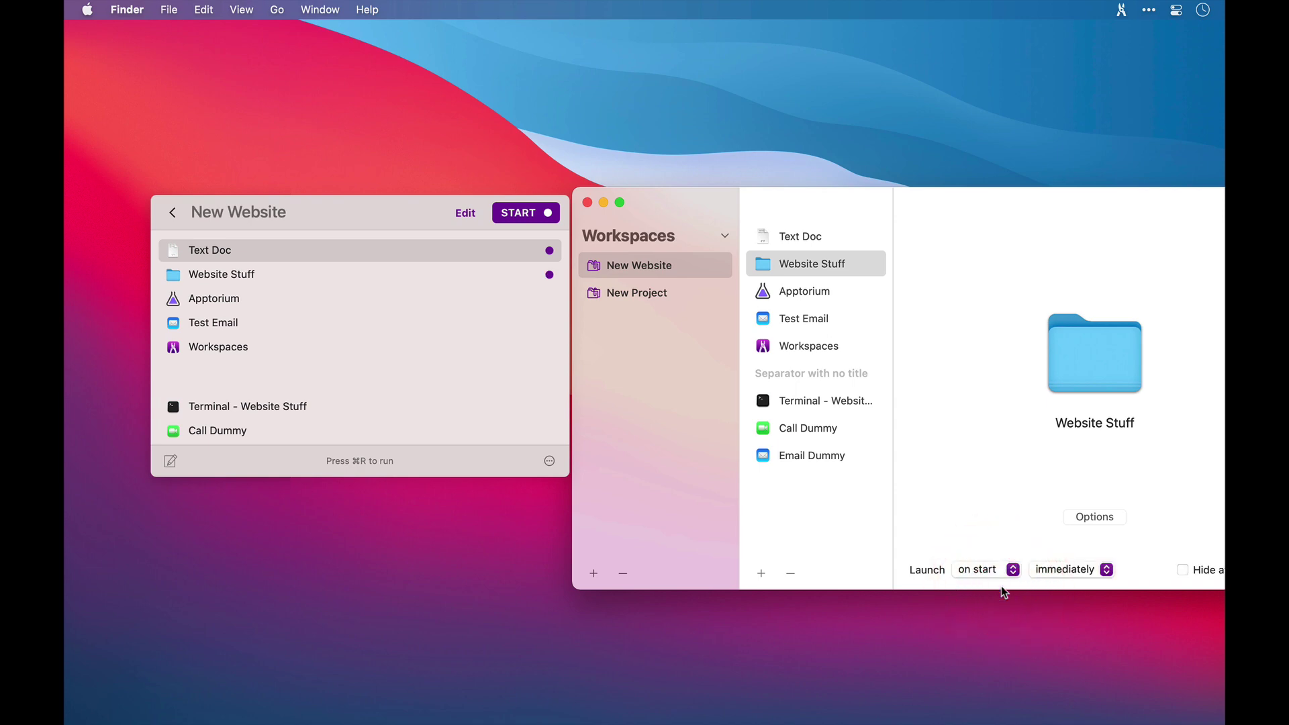
Set the Test Email resource to launch on start.
click(814, 302)
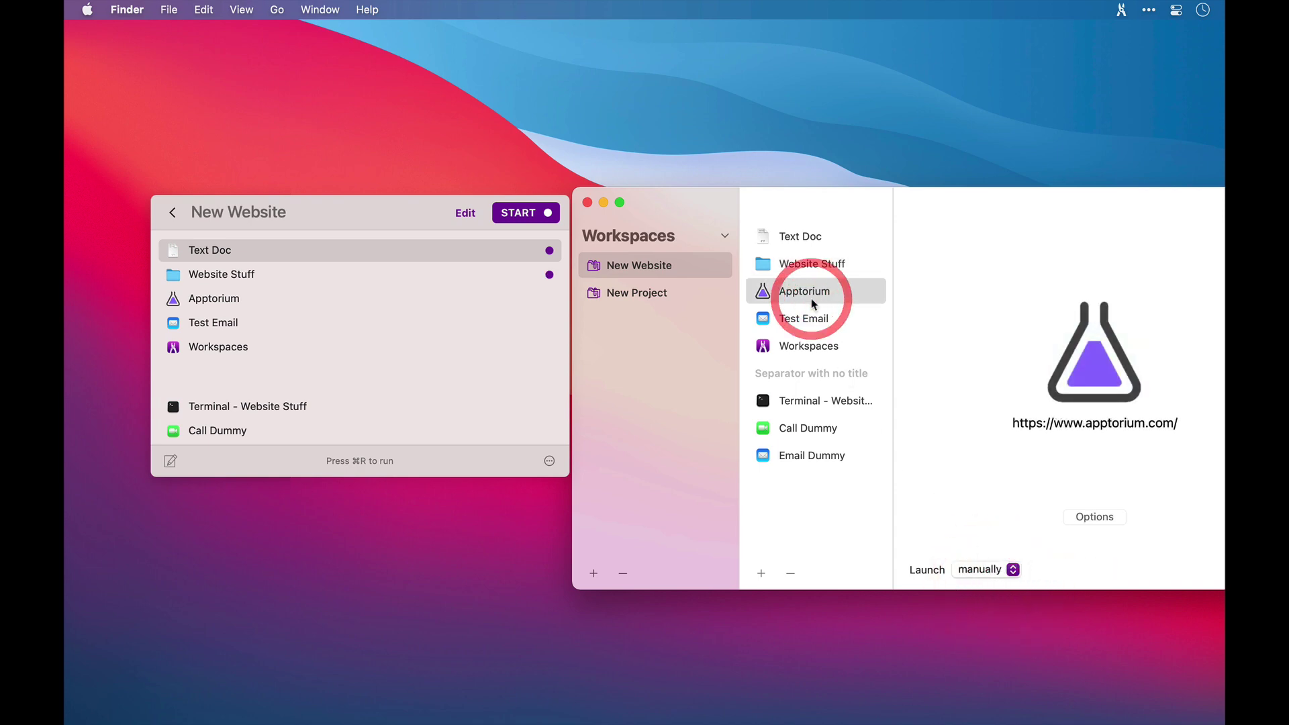
click(814, 321)
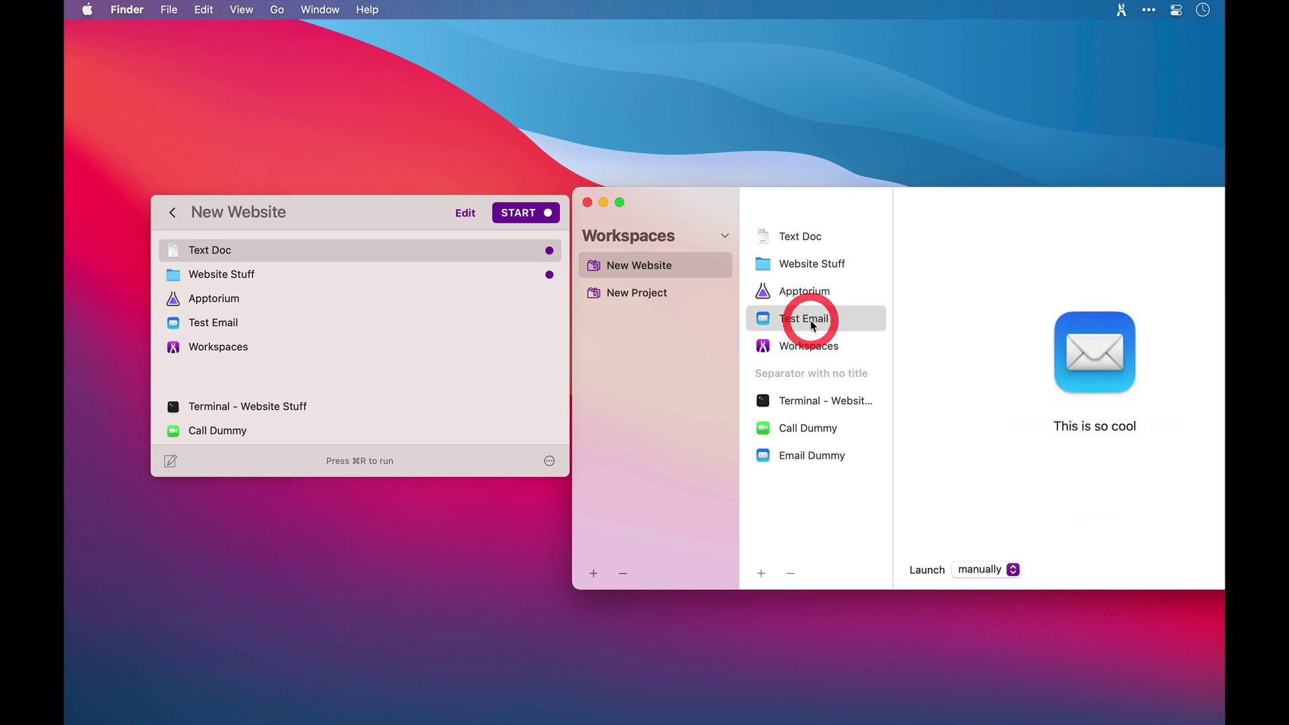
click(1013, 569)
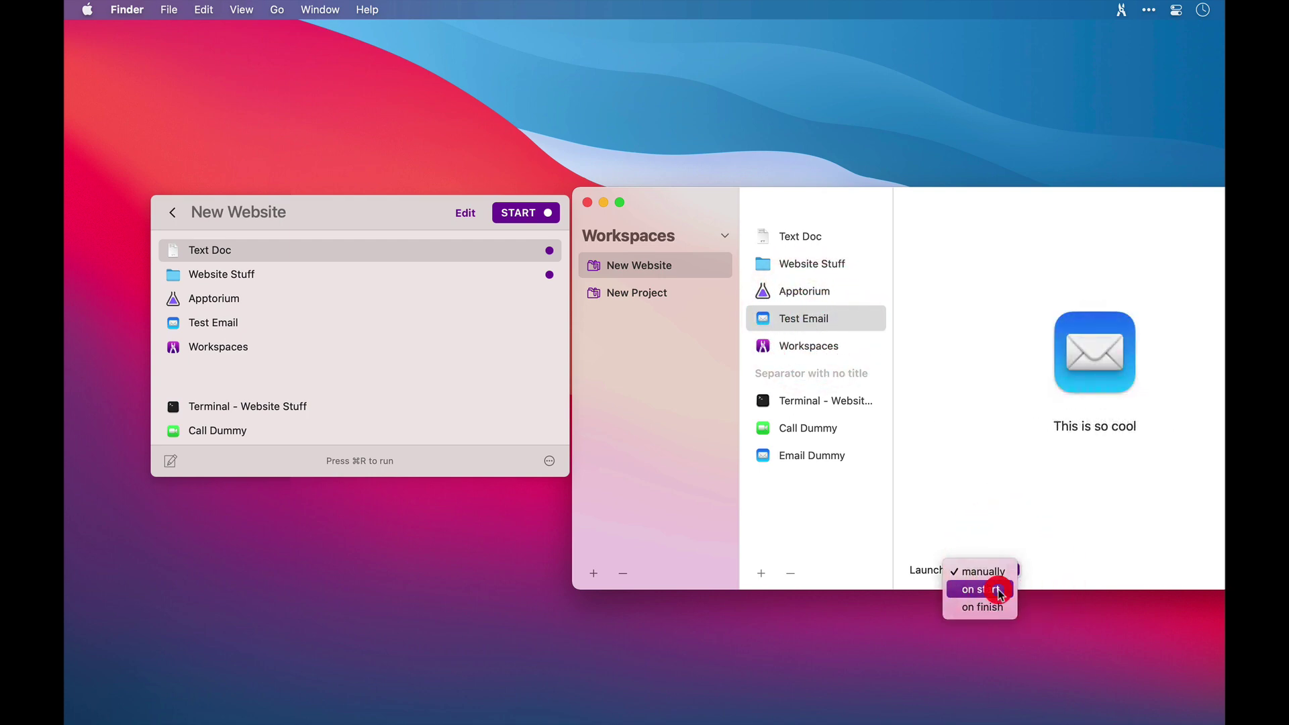
click(994, 586)
Set the Apptorium website resource to launch on start with a delay of 8 seconds.
click(833, 293)
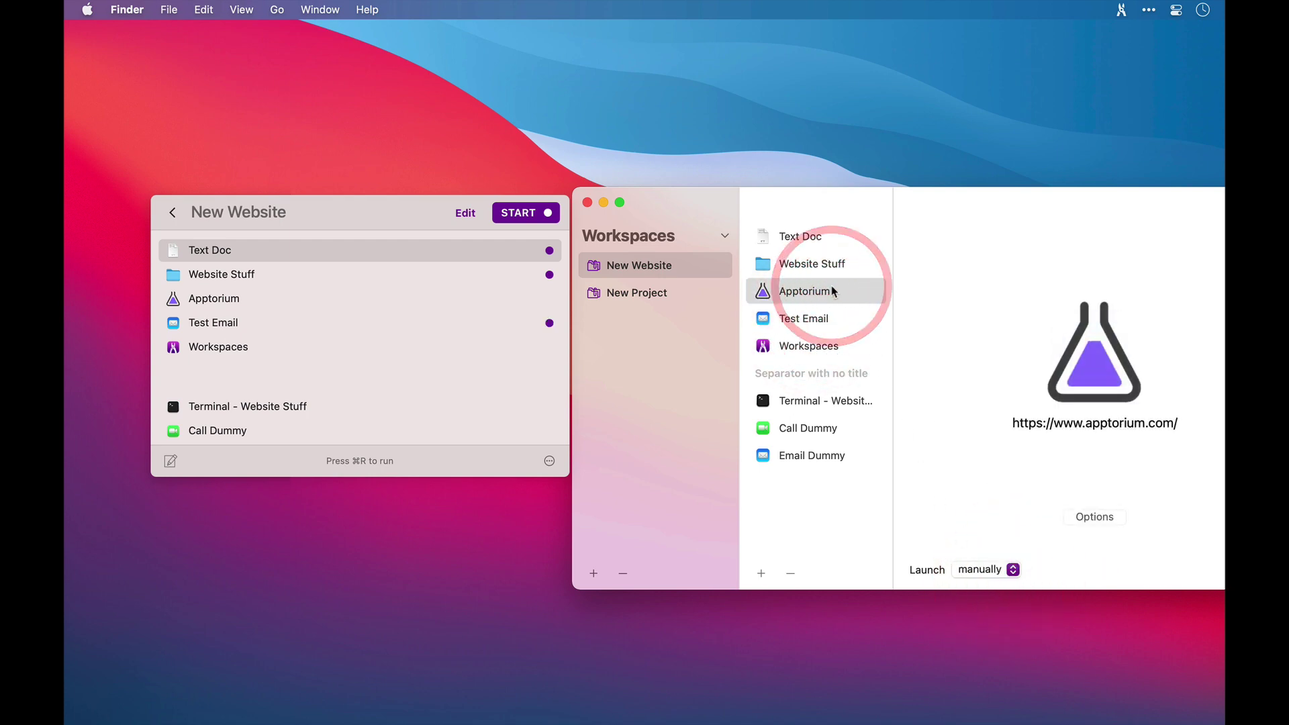
click(1013, 569)
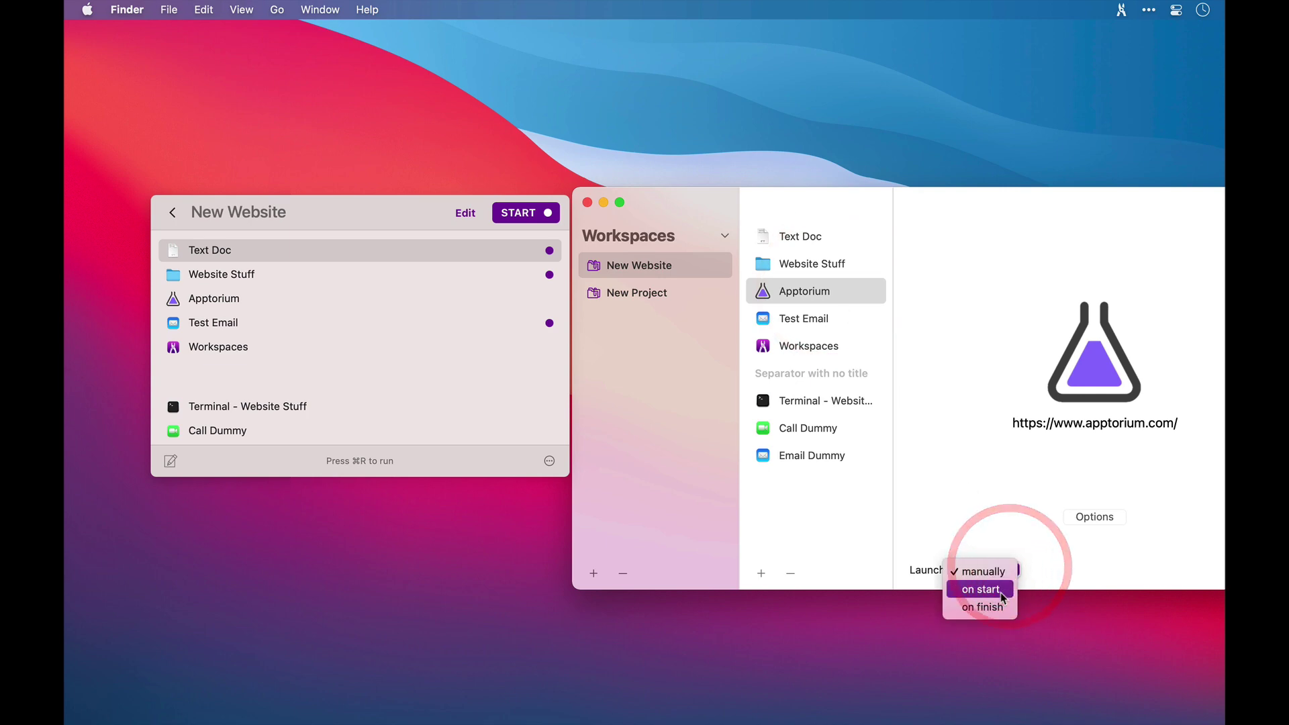
click(997, 587)
click(1067, 569)
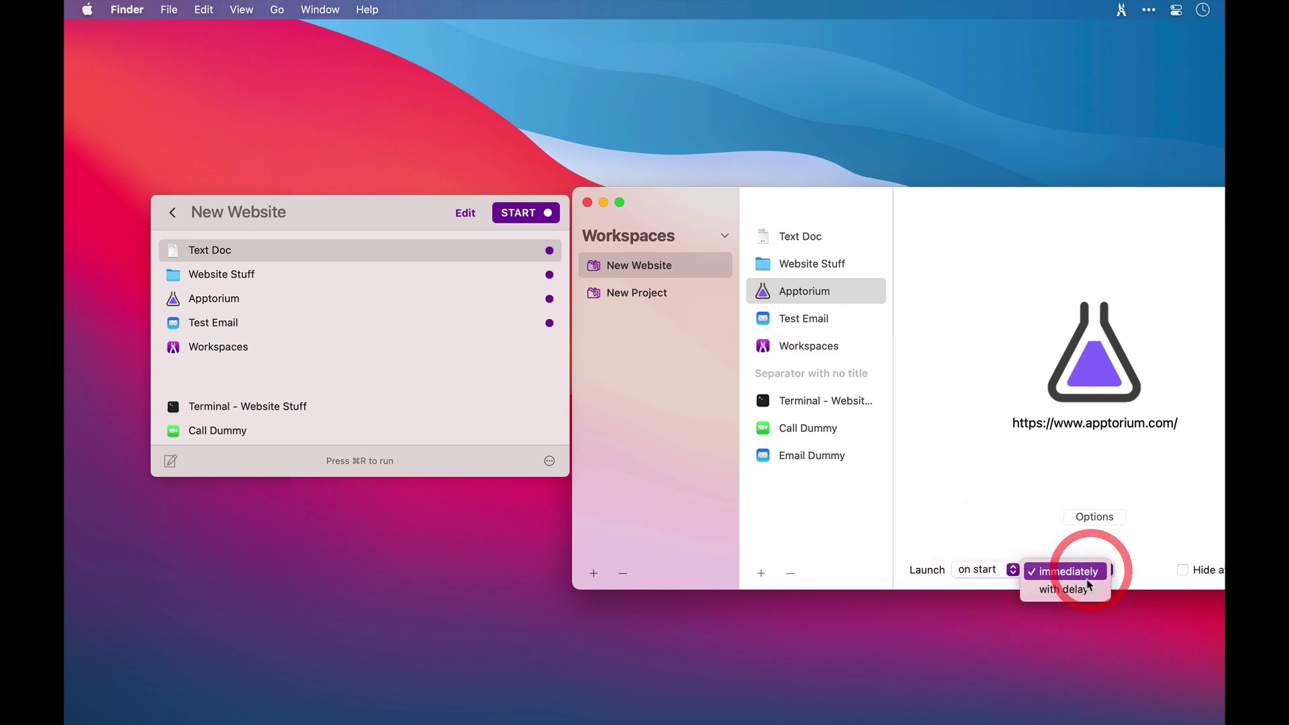
click(1084, 589)
click(1130, 569)
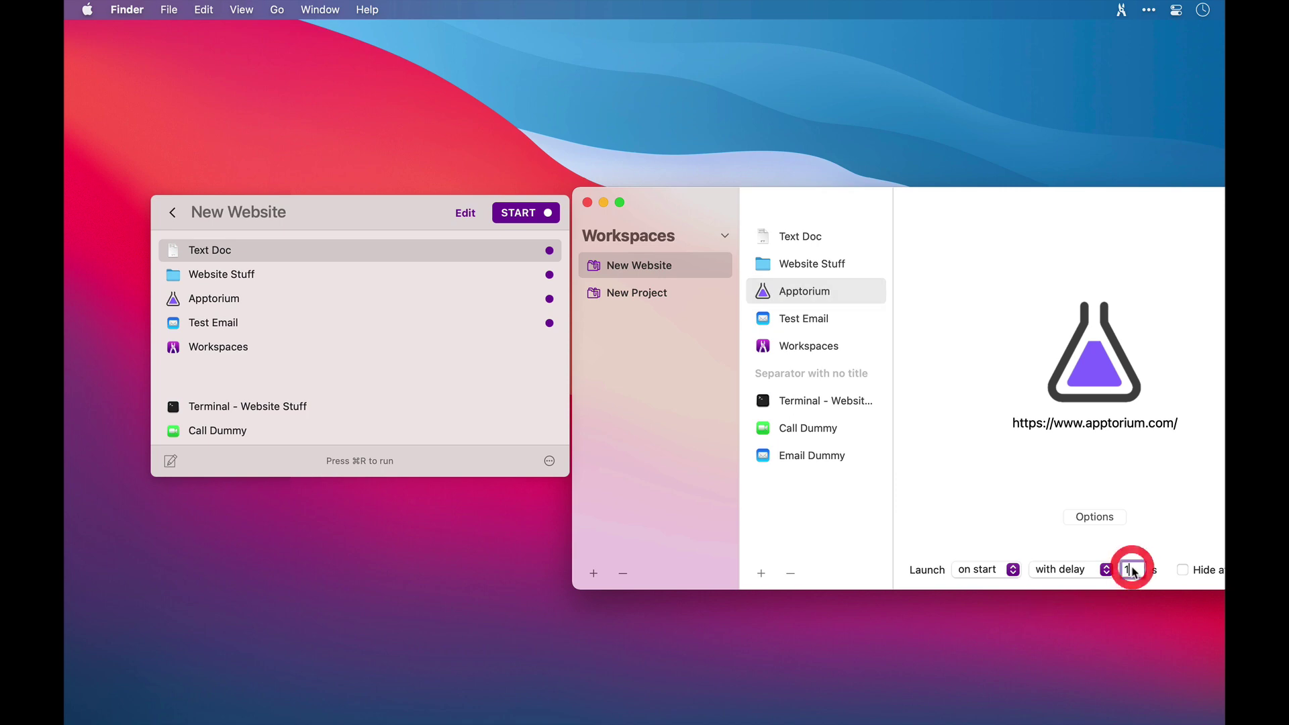
key(BackSpace)
text(8)
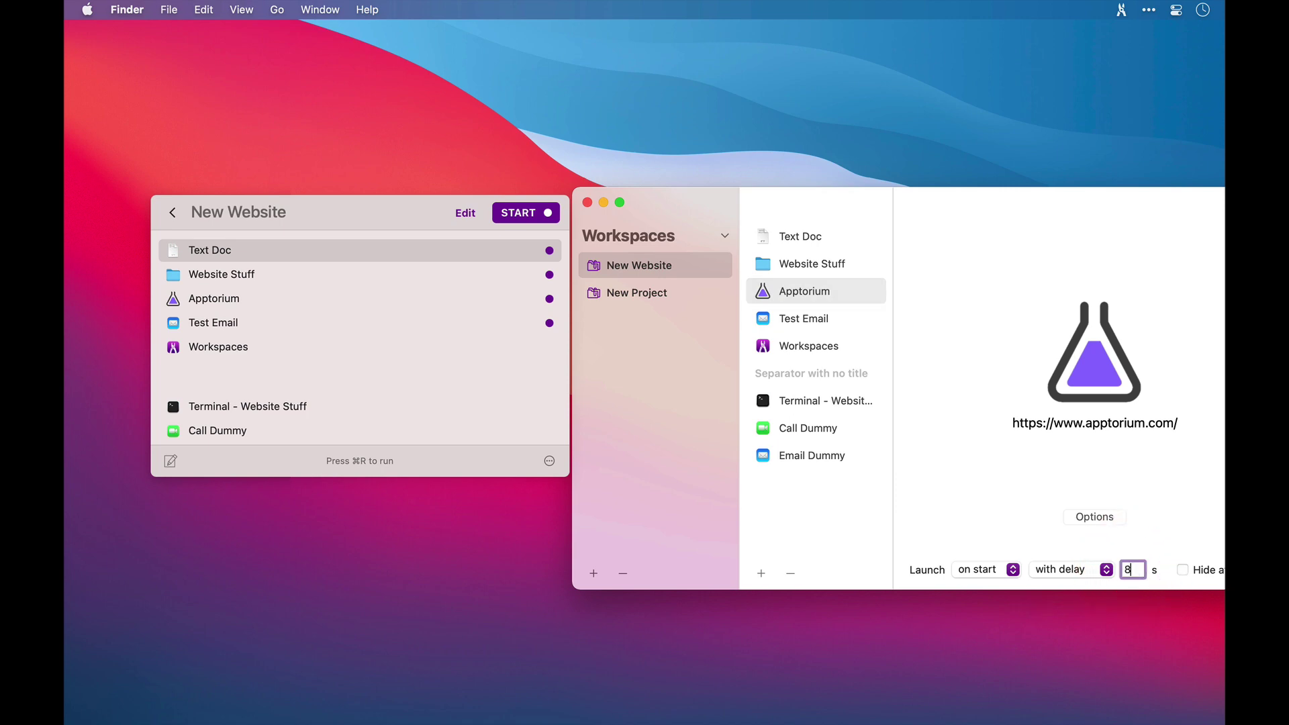
Set the Terminal resource for Website Stuff to launch on start, and review the Call Dummy and Email Dummy resources.
click(815, 405)
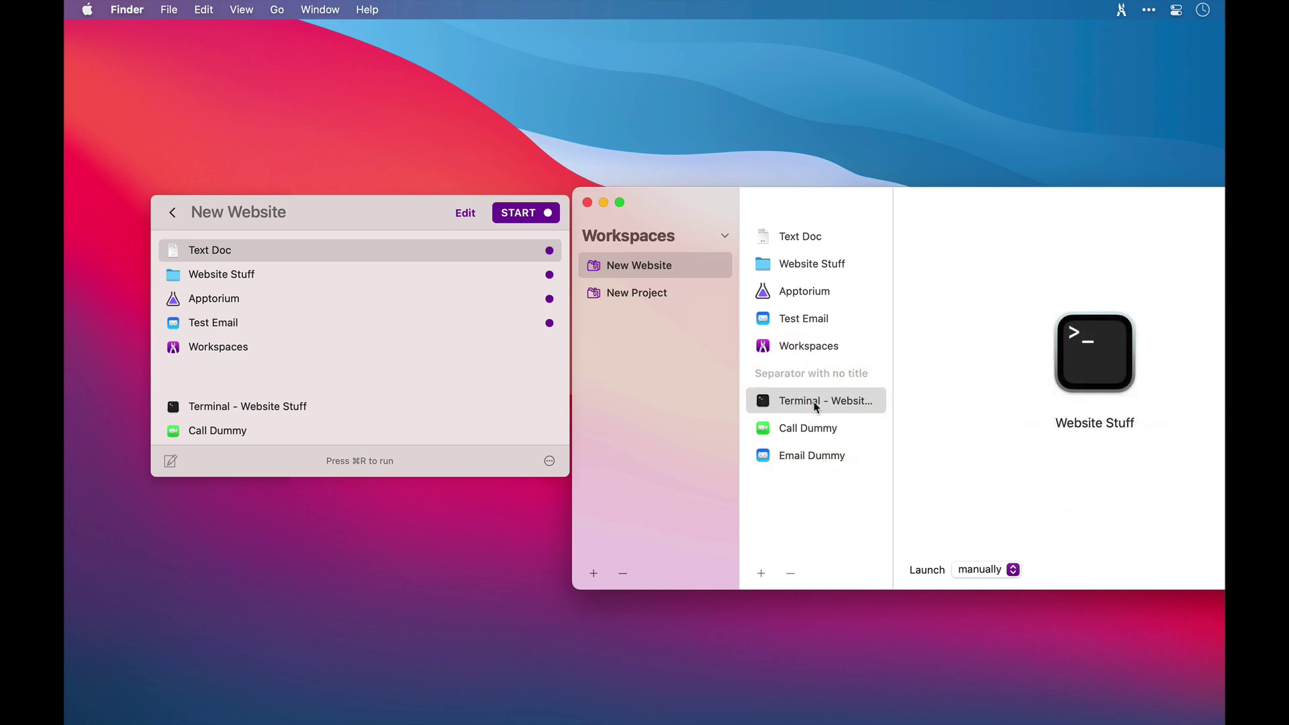
click(1013, 570)
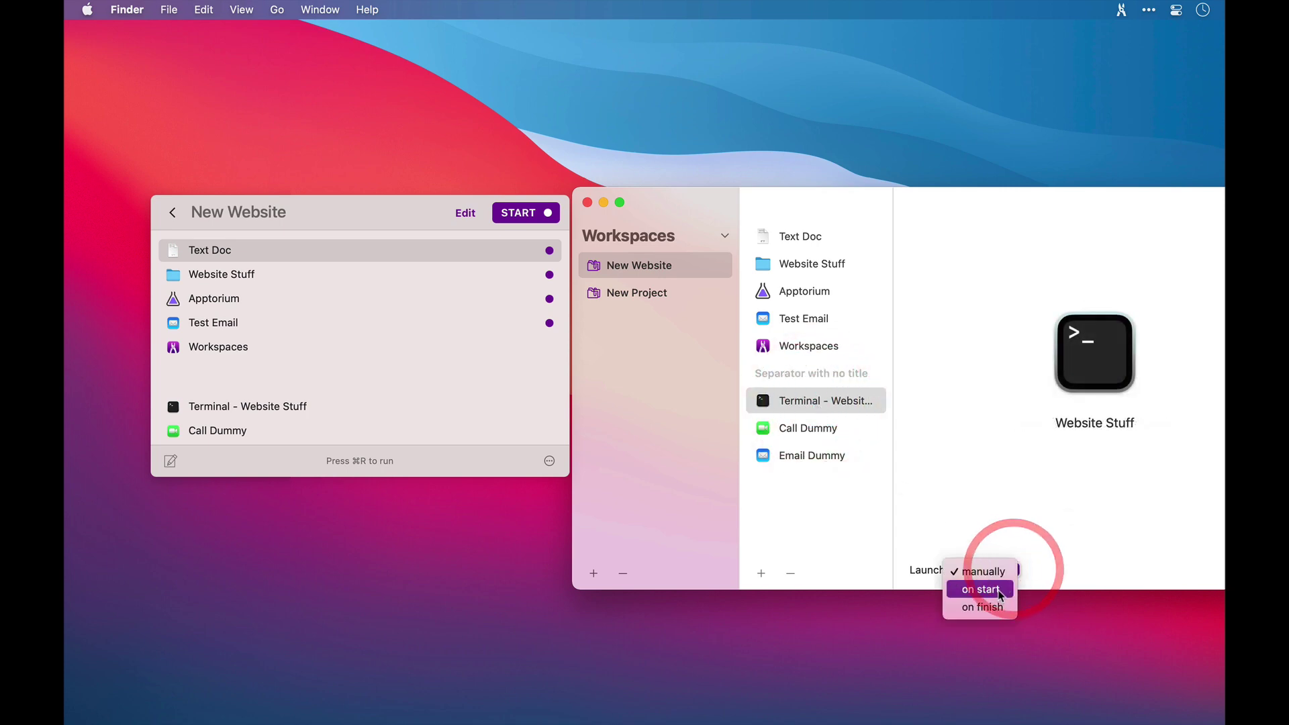
click(997, 589)
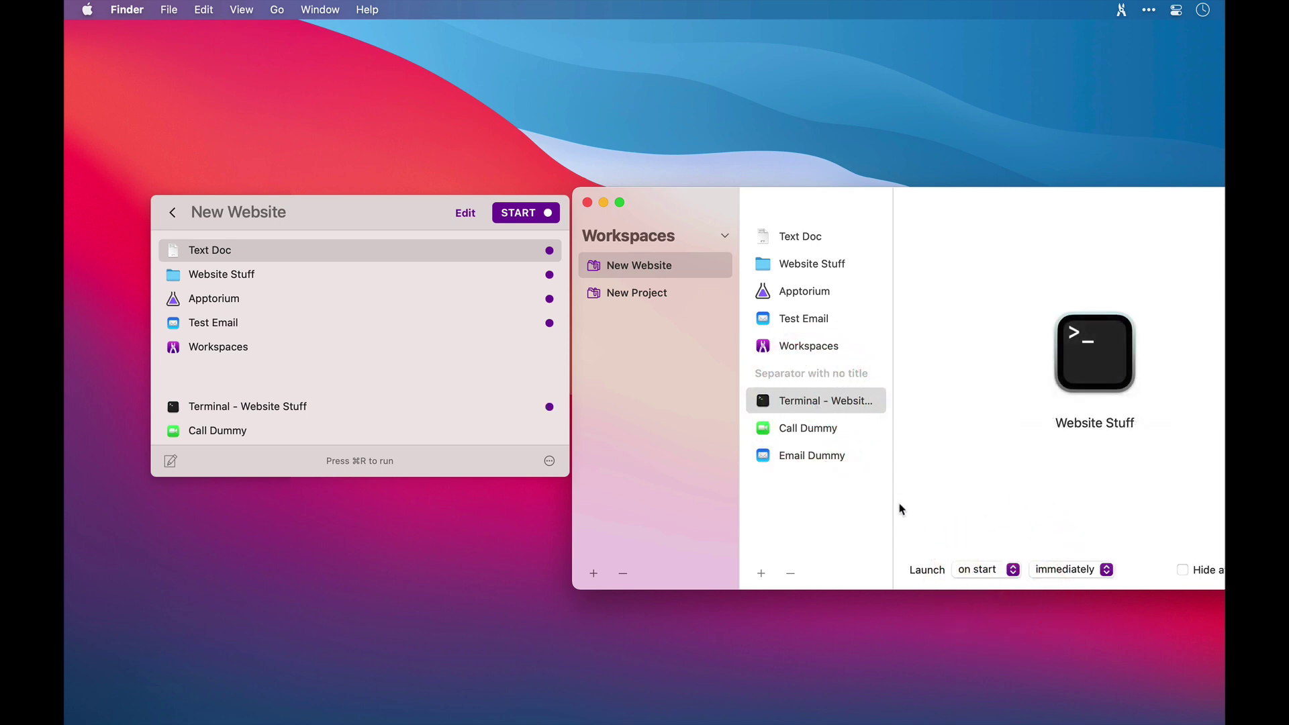
click(822, 427)
click(825, 454)
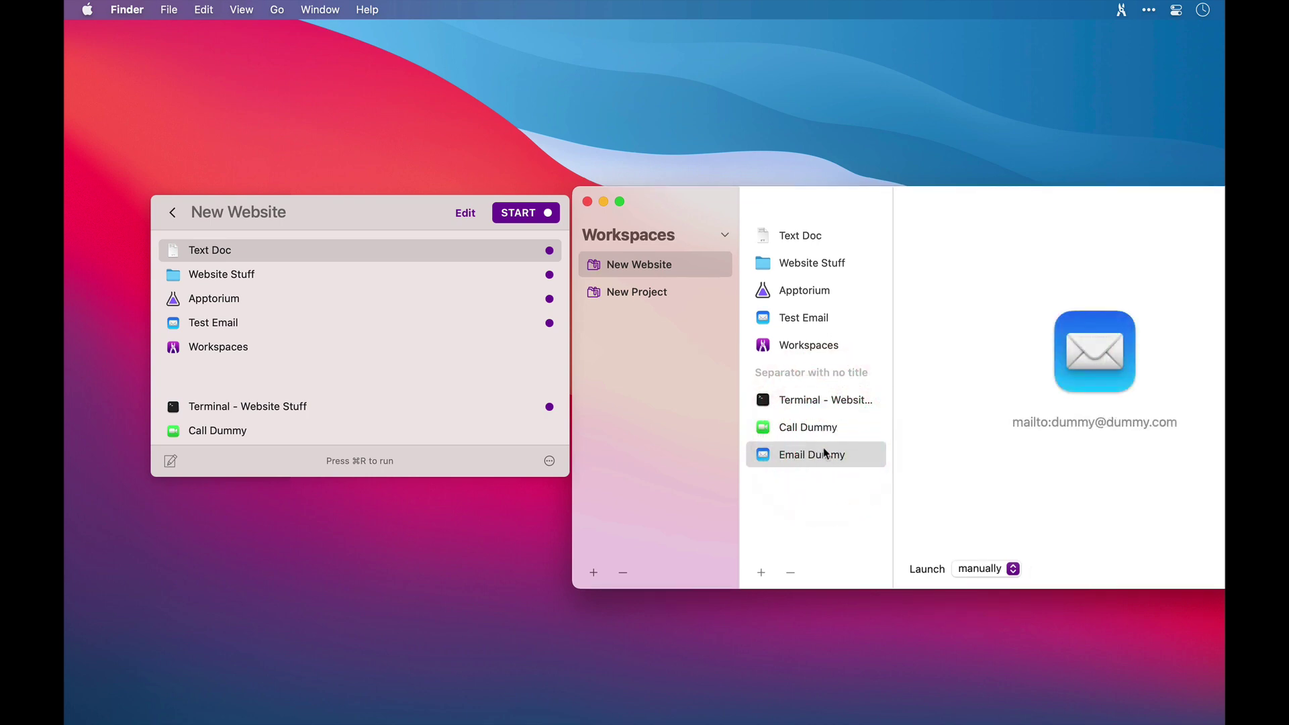
Close the workspace editor and start the New Website workspace from the launcher.
click(392, 248)
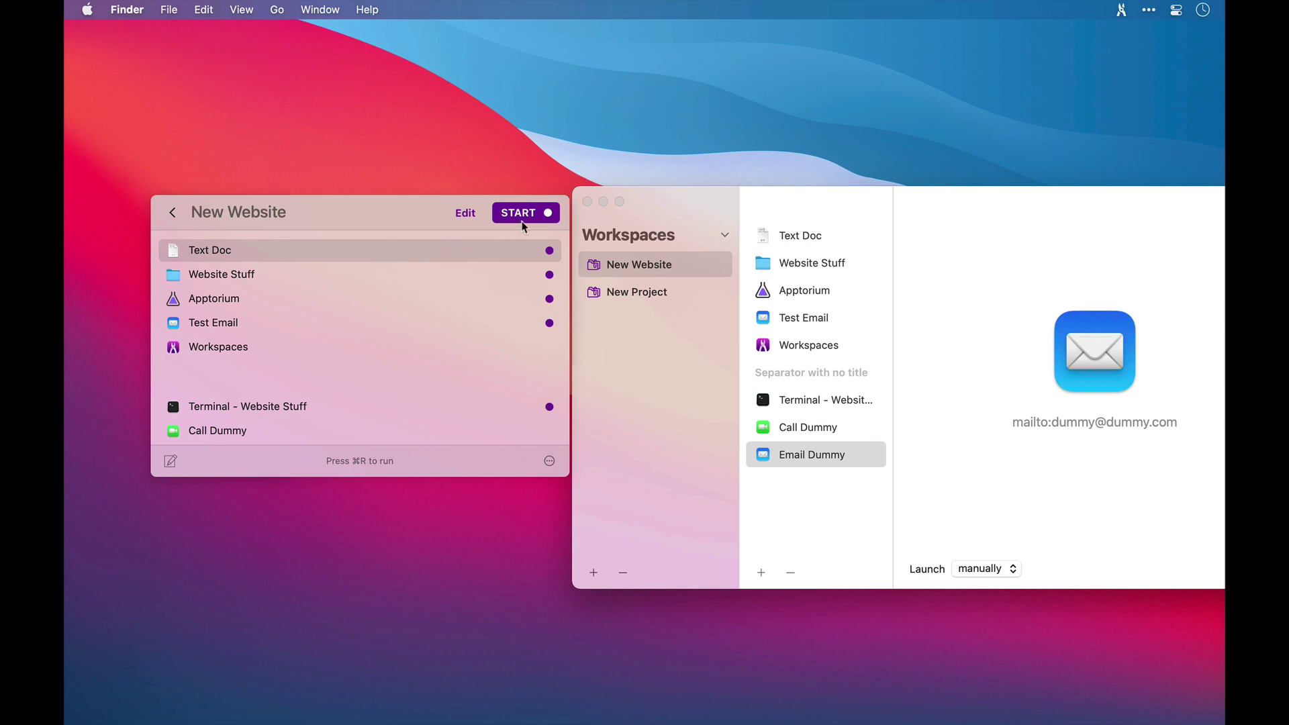
click(588, 202)
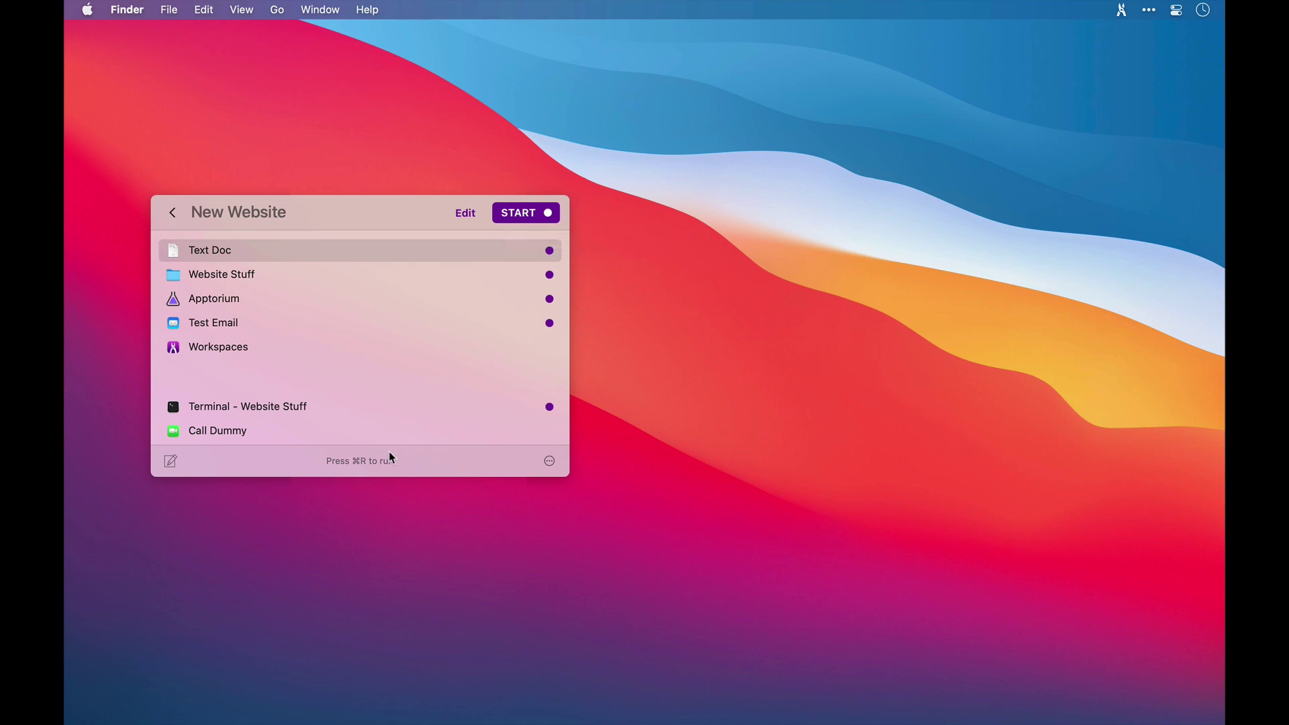
key(super+r)
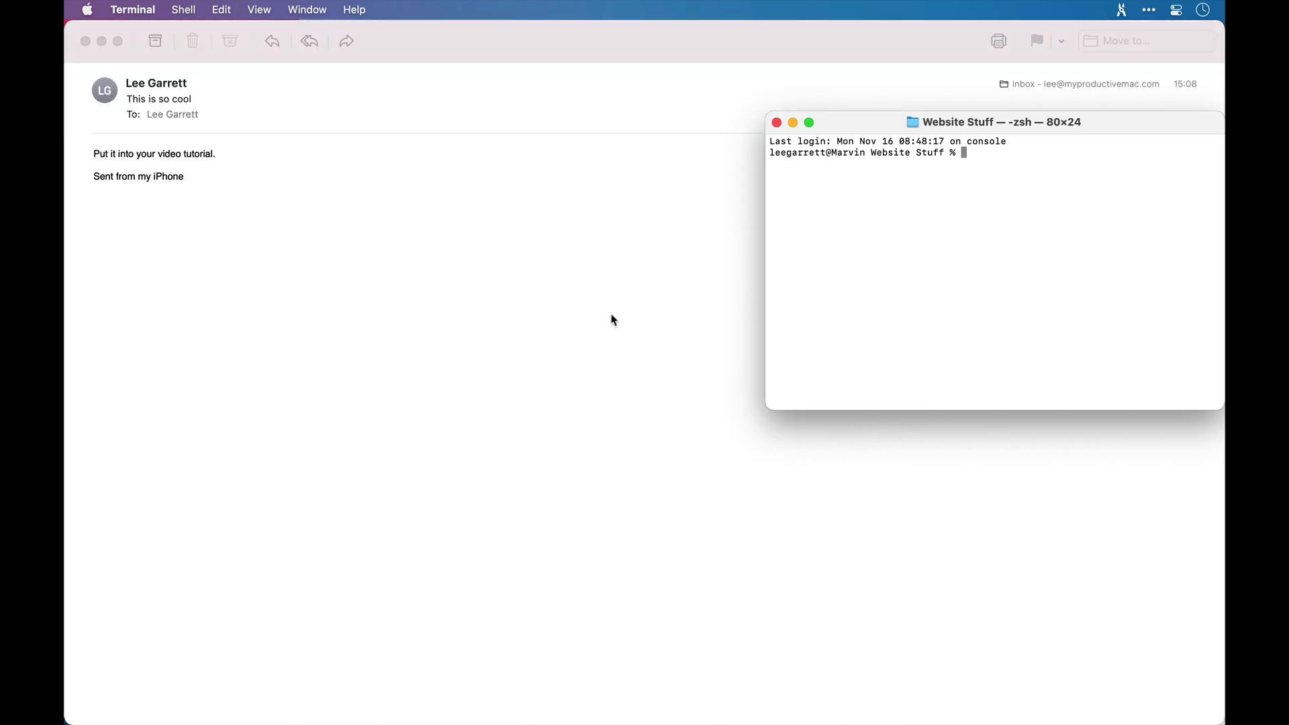
Close the launched Apptorium page in Safari, the Website Stuff Terminal window and the opened Mail message.
click(843, 125)
key(super+Tab)
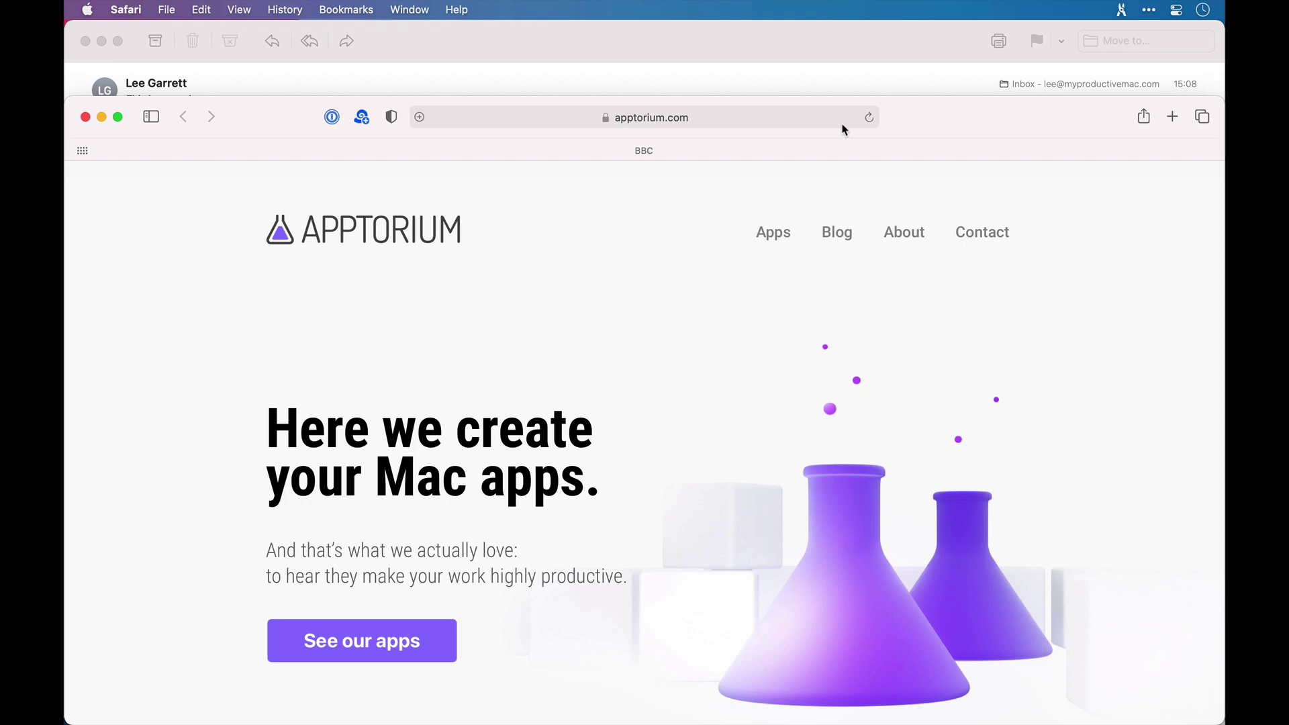
key(super+w)
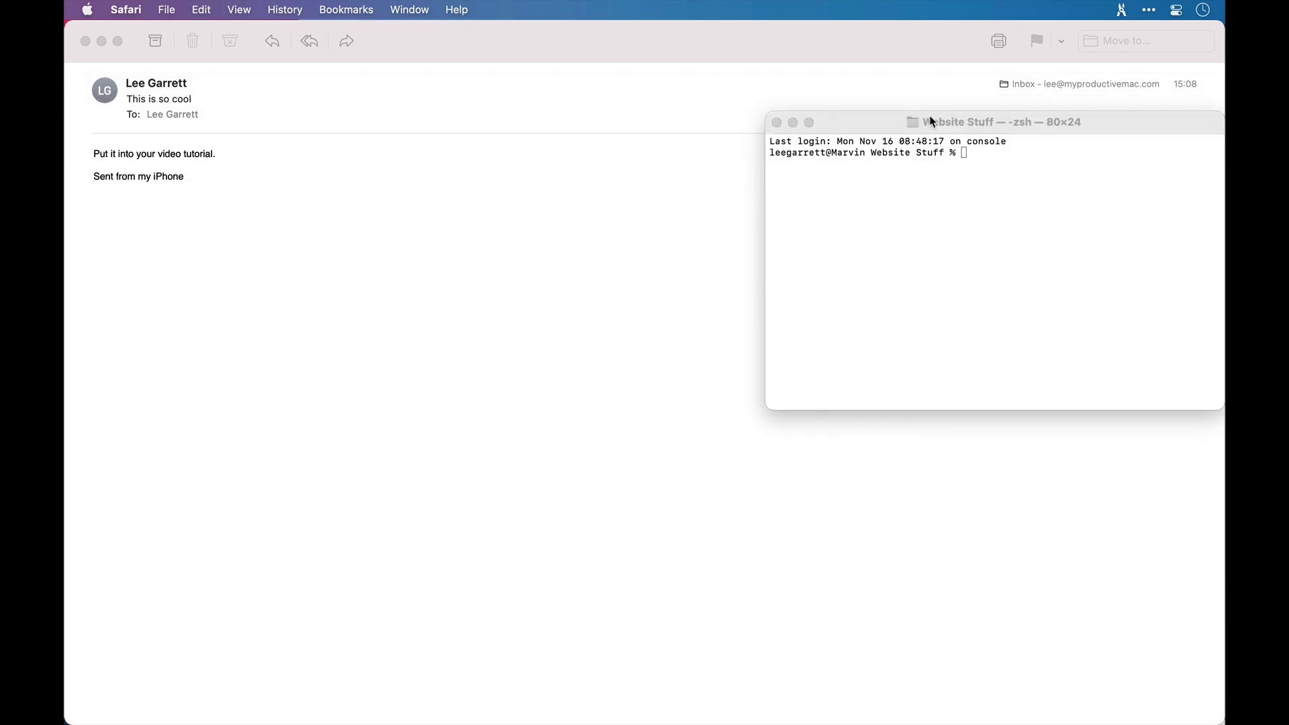
click(882, 114)
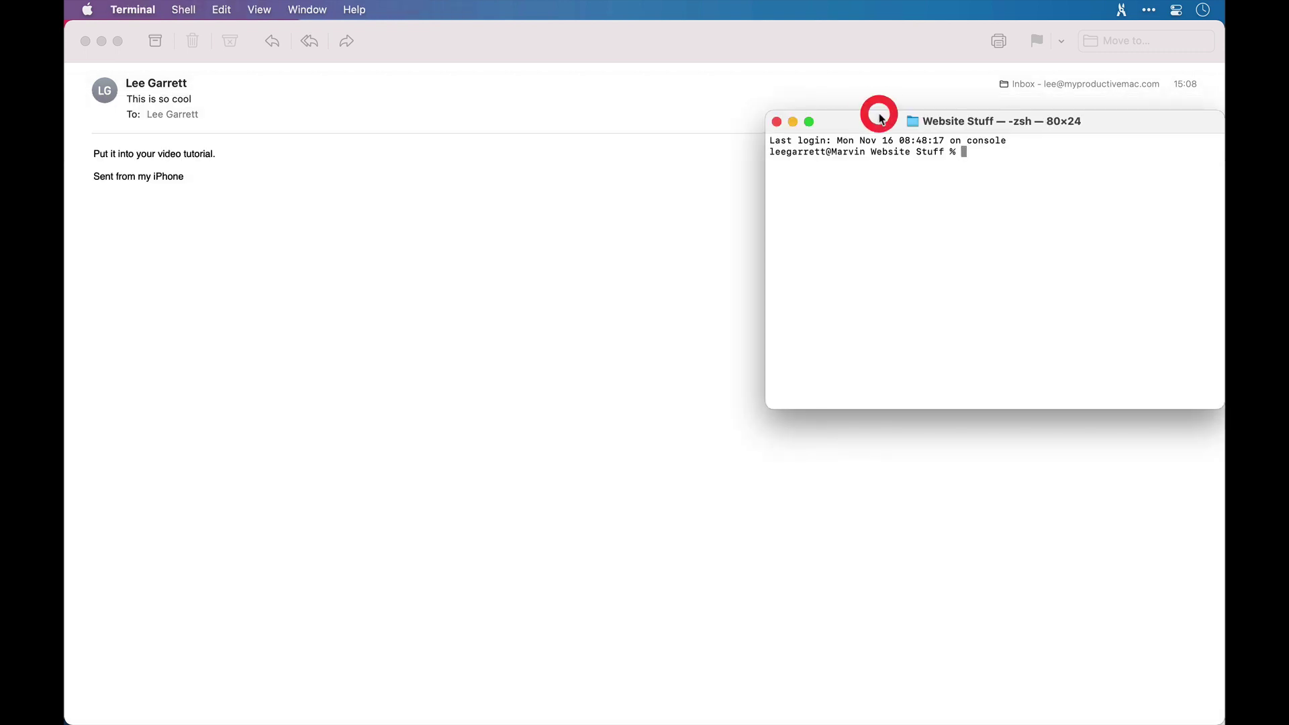
key(super+w)
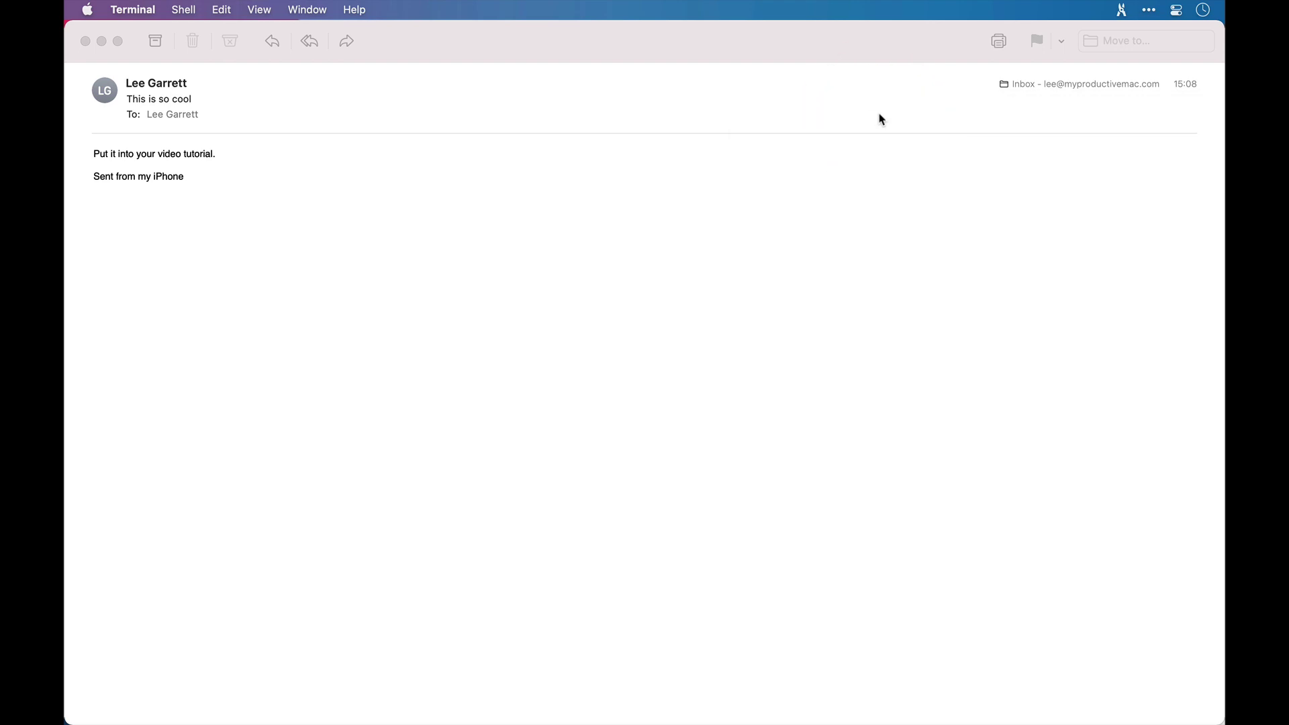
click(648, 53)
key(super+w)
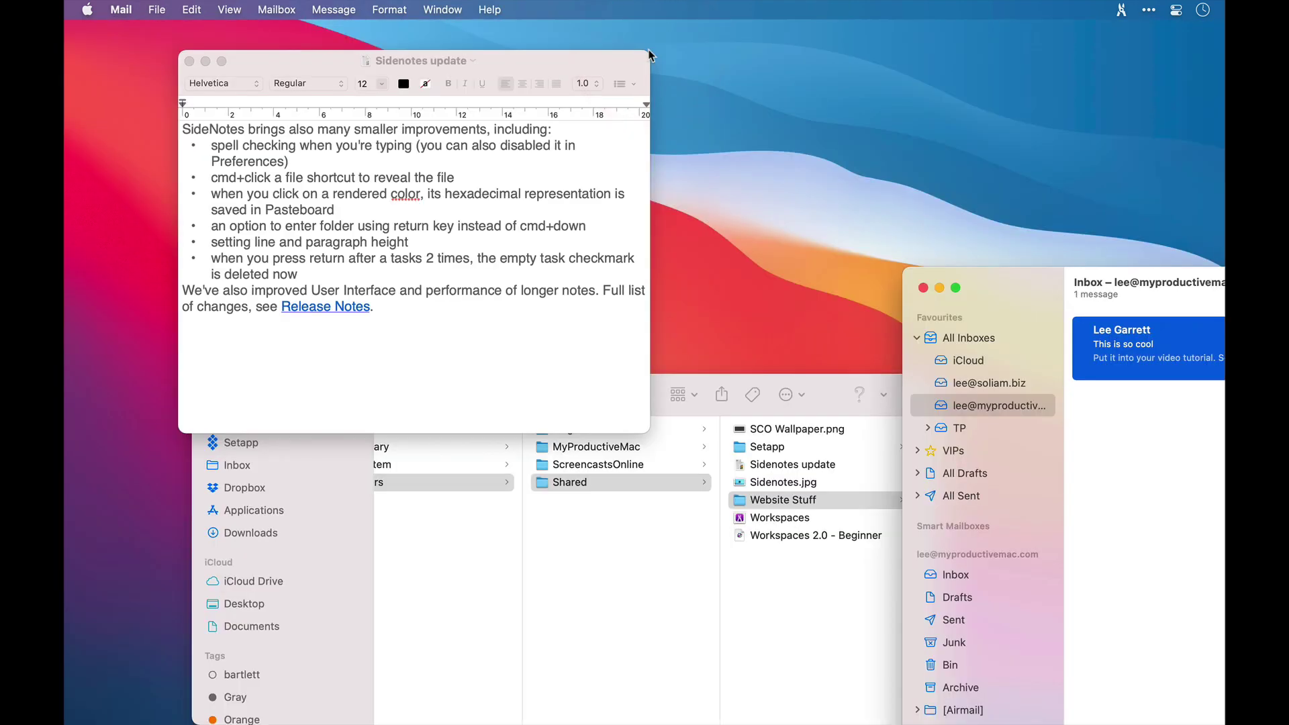
Close the Sidenotes update document and the Website Stuff Finder window, and hide Mail.
click(338, 61)
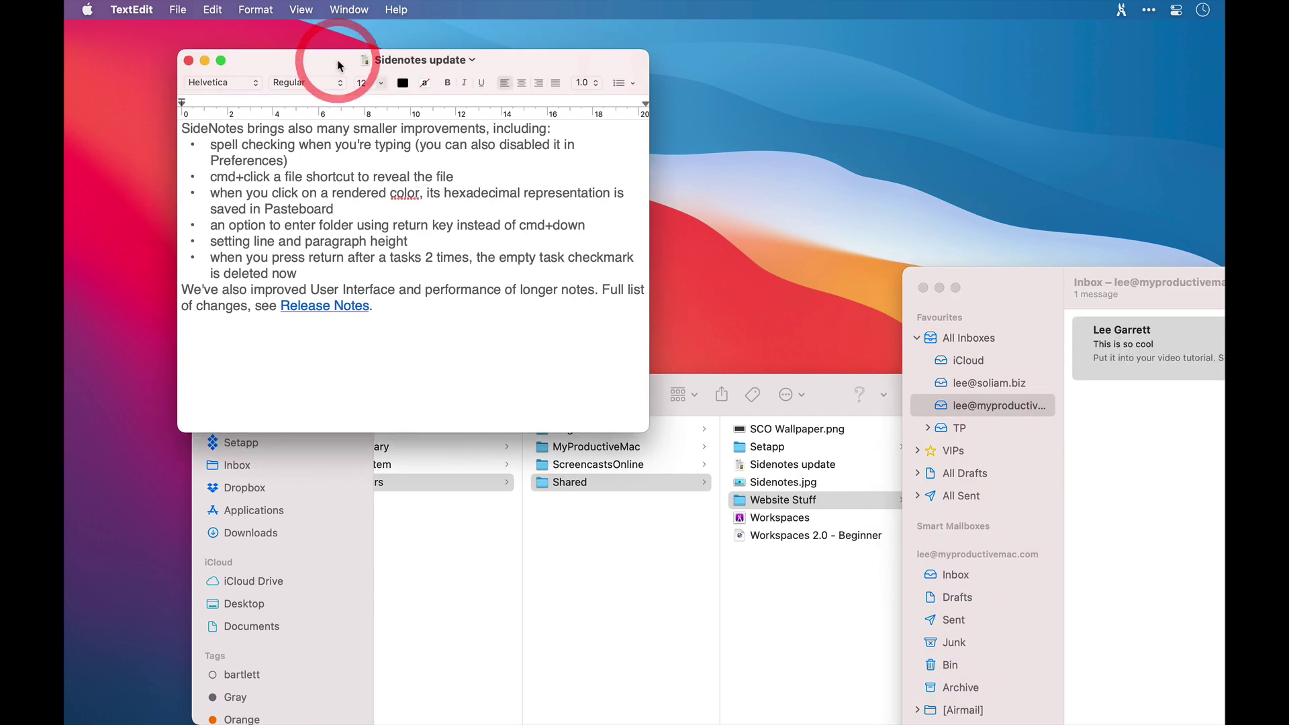
key(super+w)
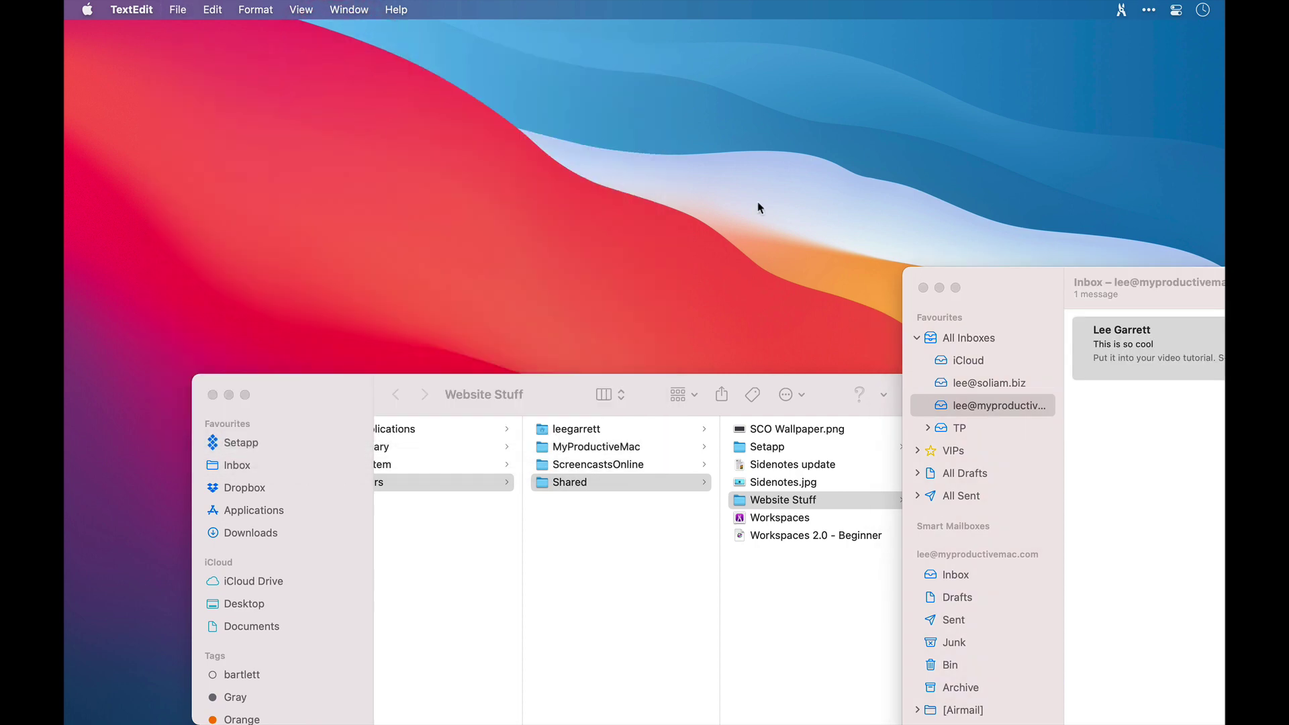
click(992, 287)
key(super+h)
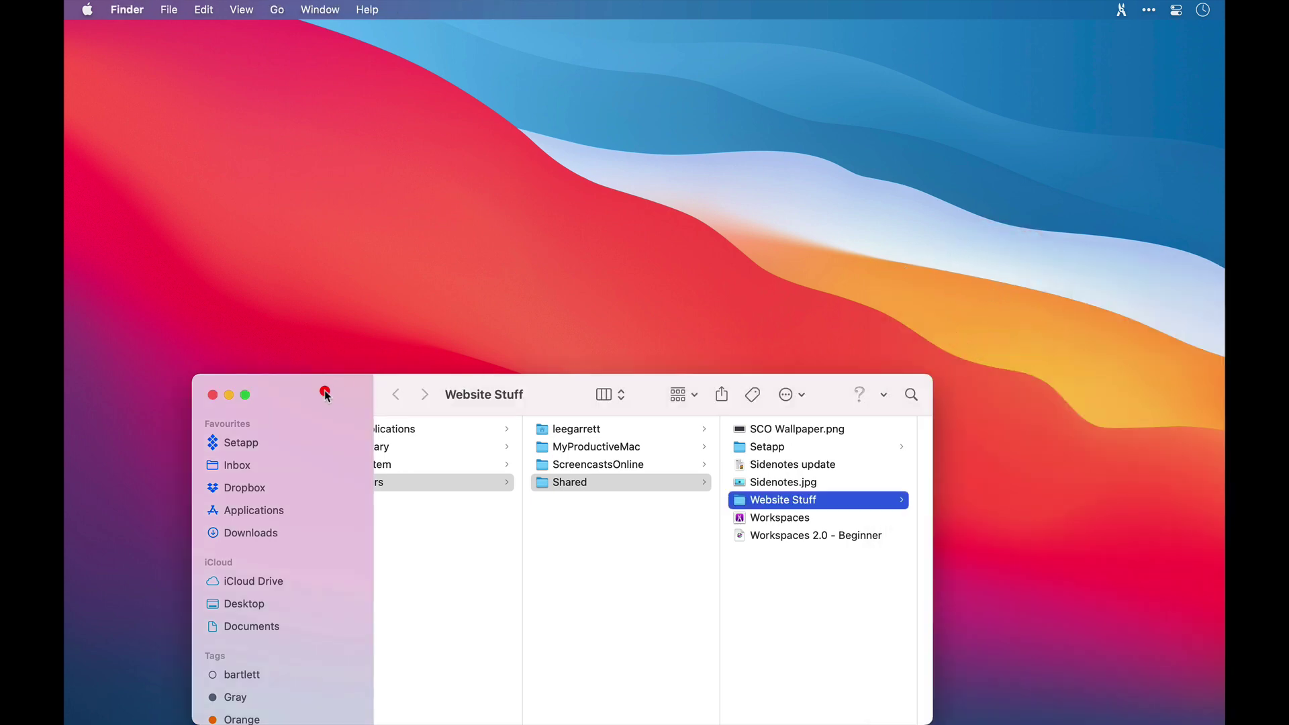
click(325, 394)
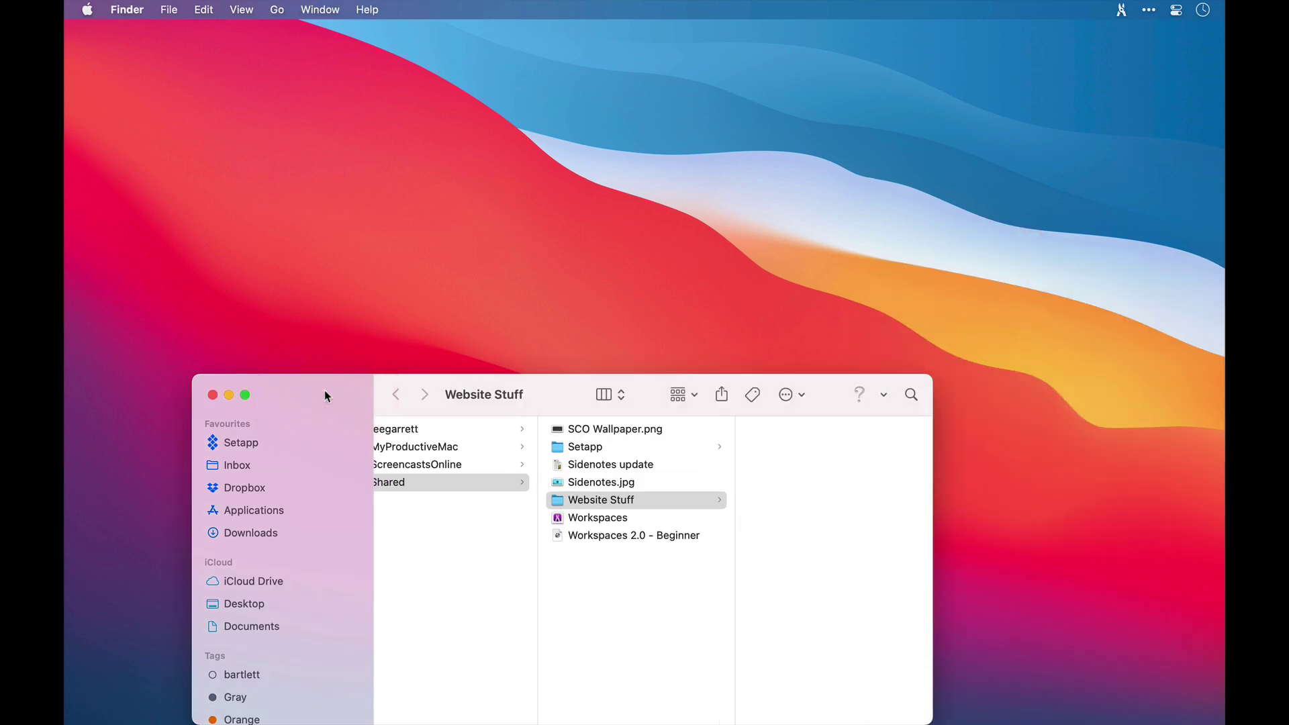
key(super+w)
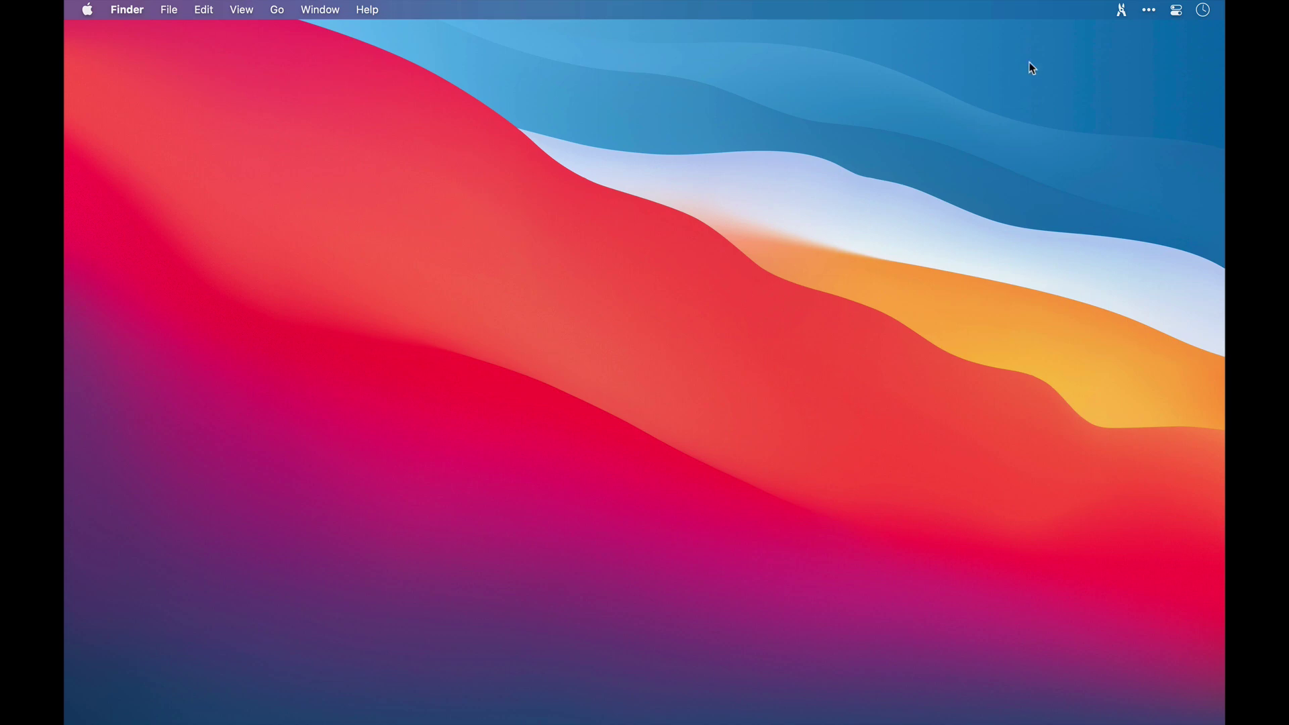
Launch only the Website Stuff folder from the Workspaces launcher and close its Finder window.
click(1119, 11)
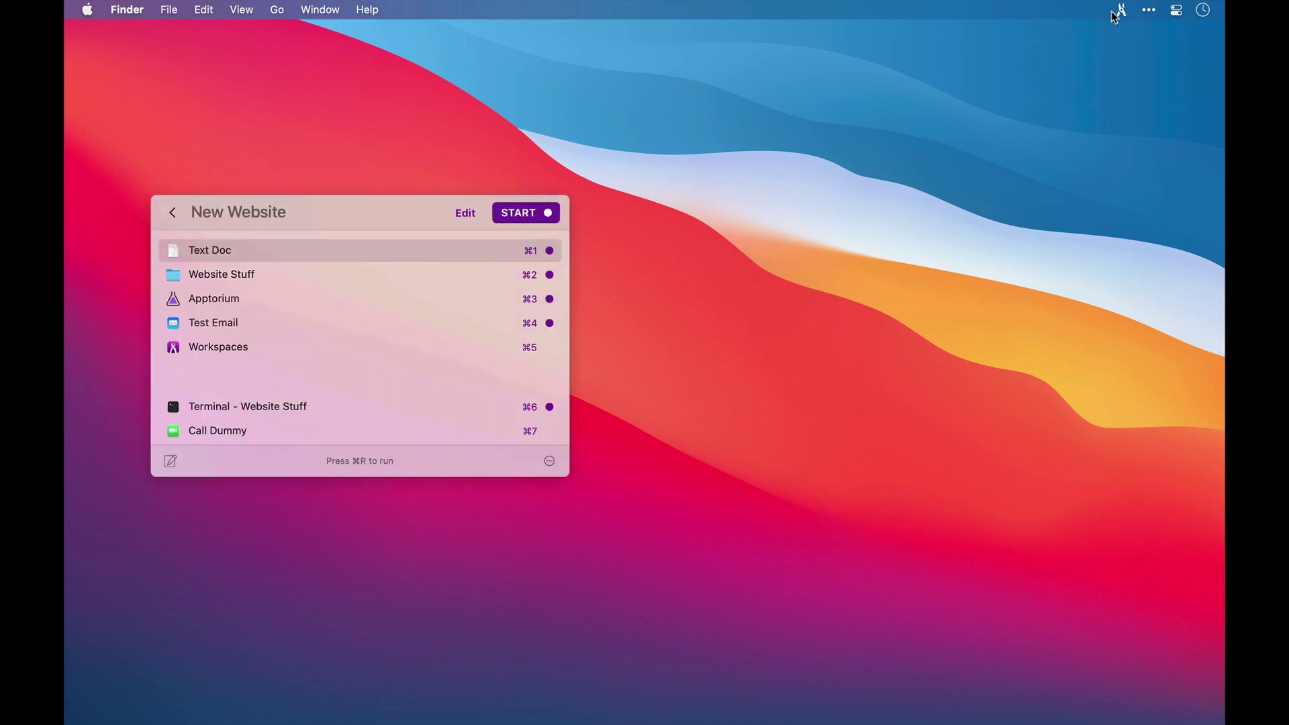
click(486, 274)
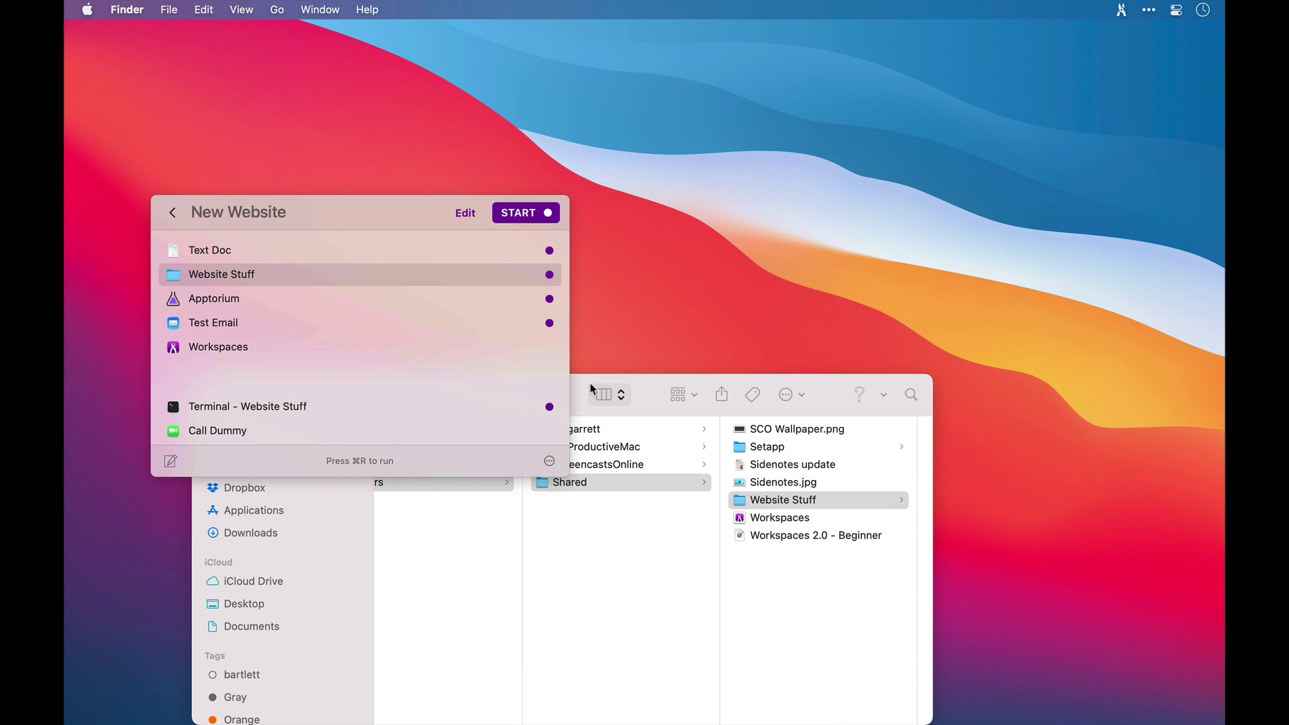
click(591, 393)
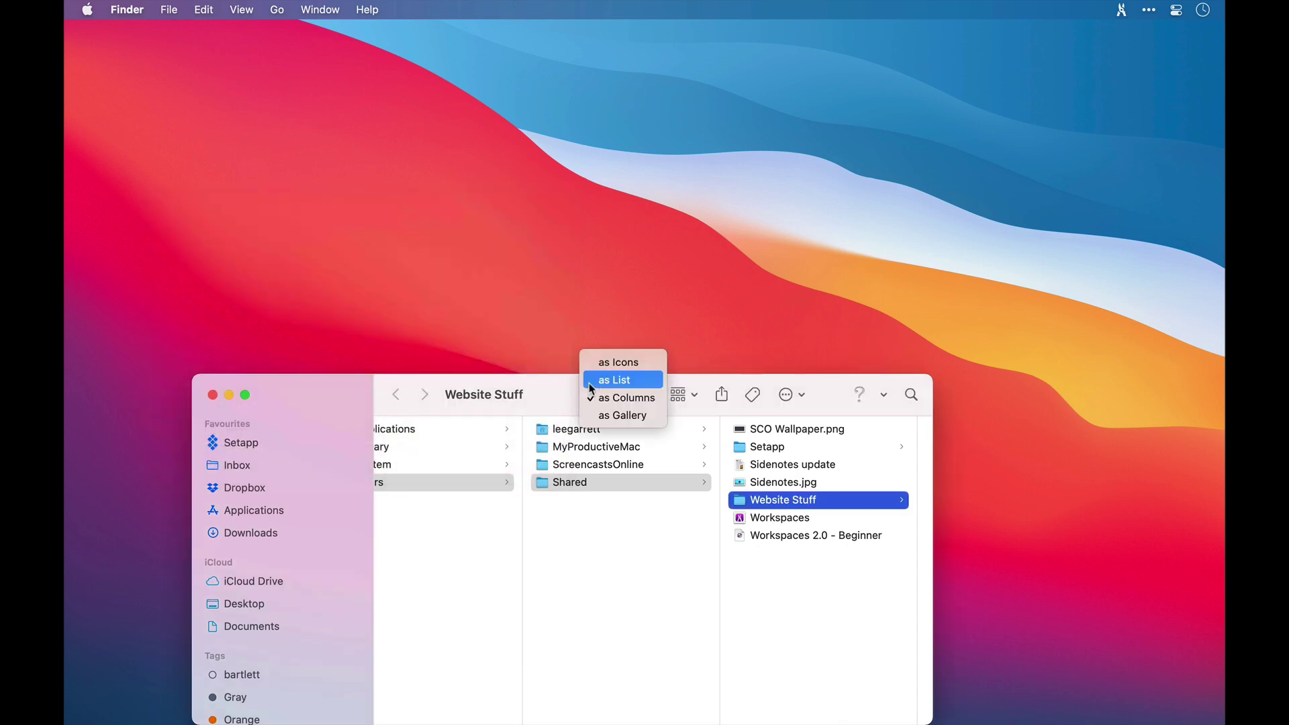
click(212, 395)
click(211, 396)
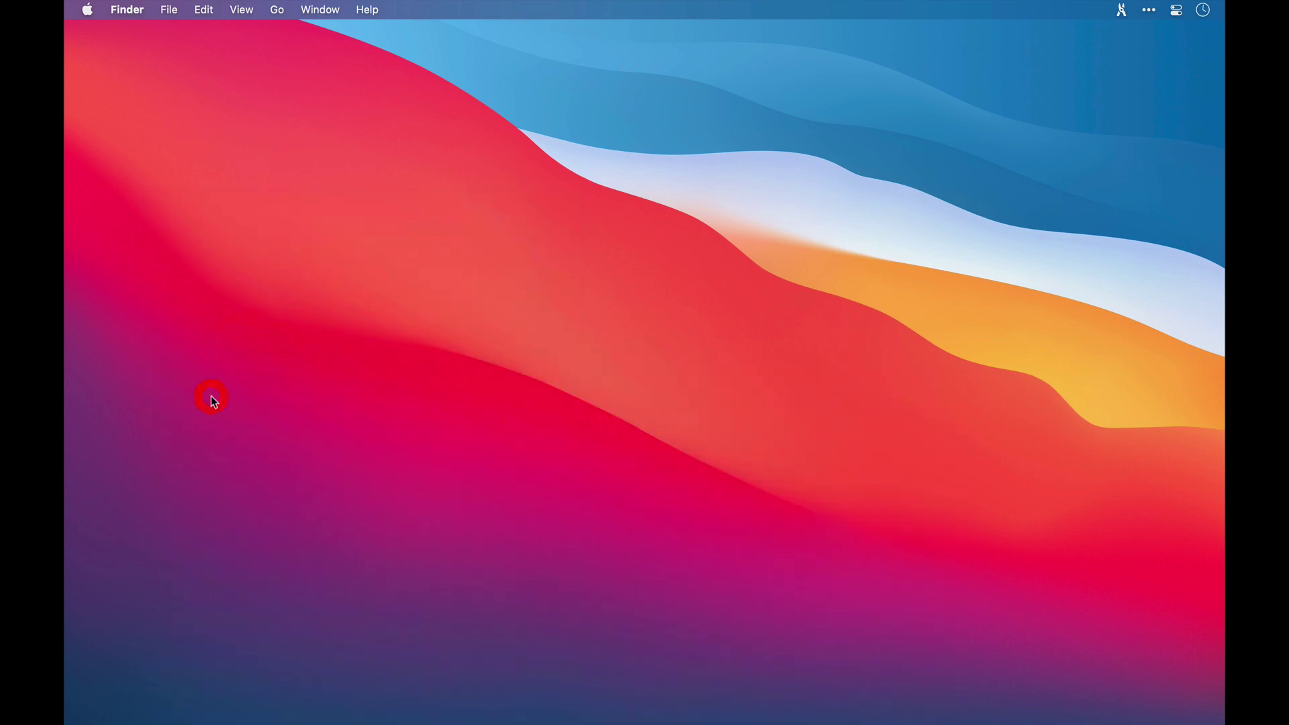
Reopen the Workspaces launcher and move the selection down and up through the New Website resources.
click(1122, 10)
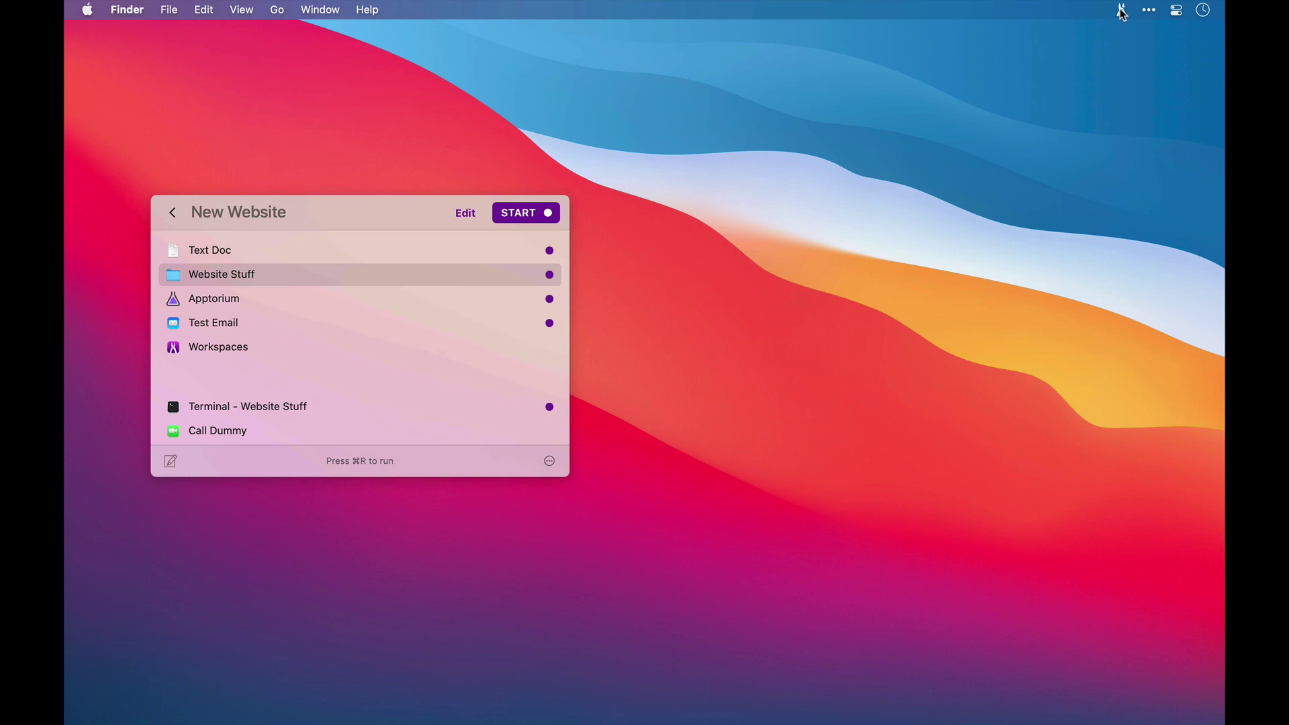
key(Down)
key(Down)
key(Down)
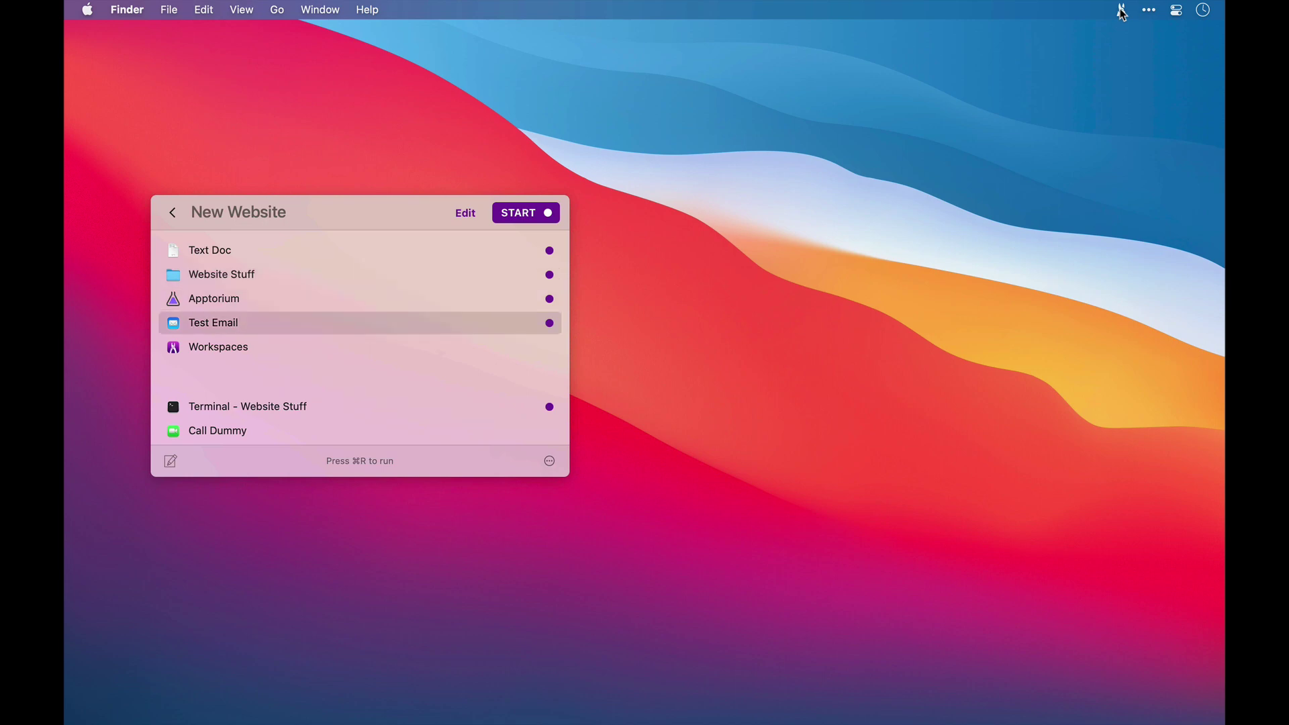
key(Up)
key(Up)
key(Up)
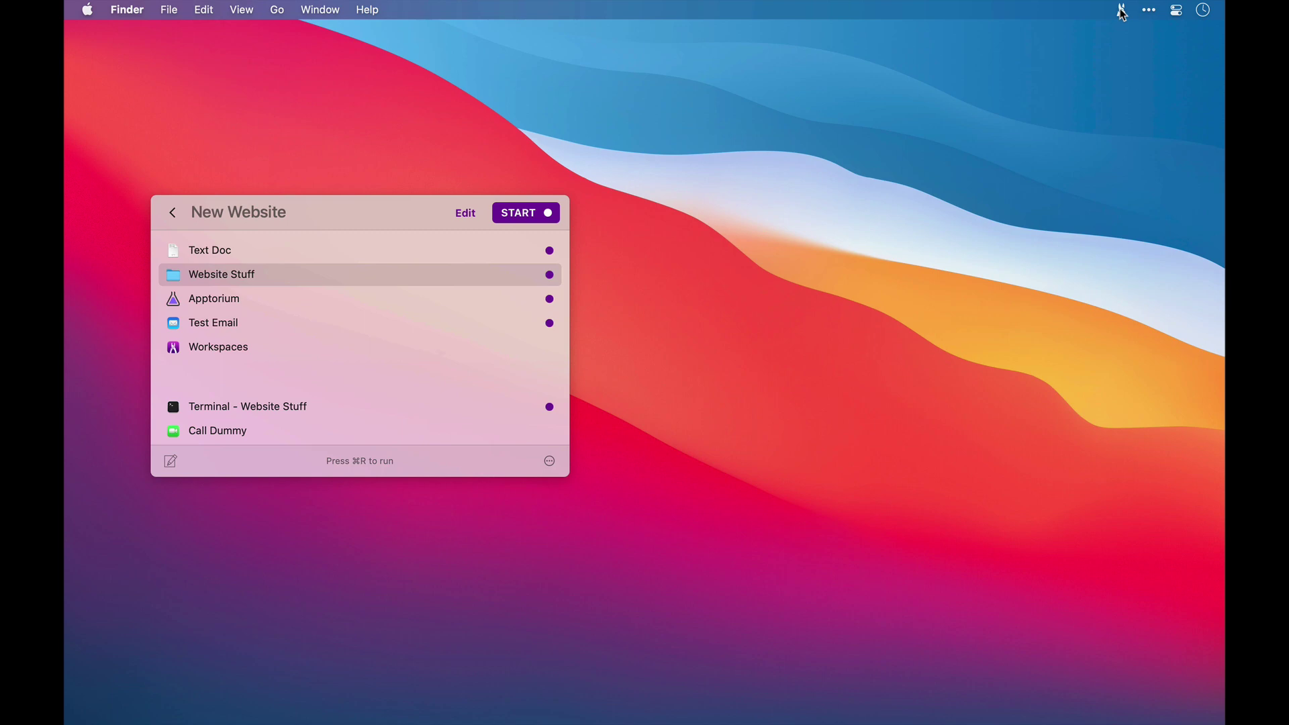
Show and hide the New Website workspace's notes, and open the workspace for editing.
click(170, 461)
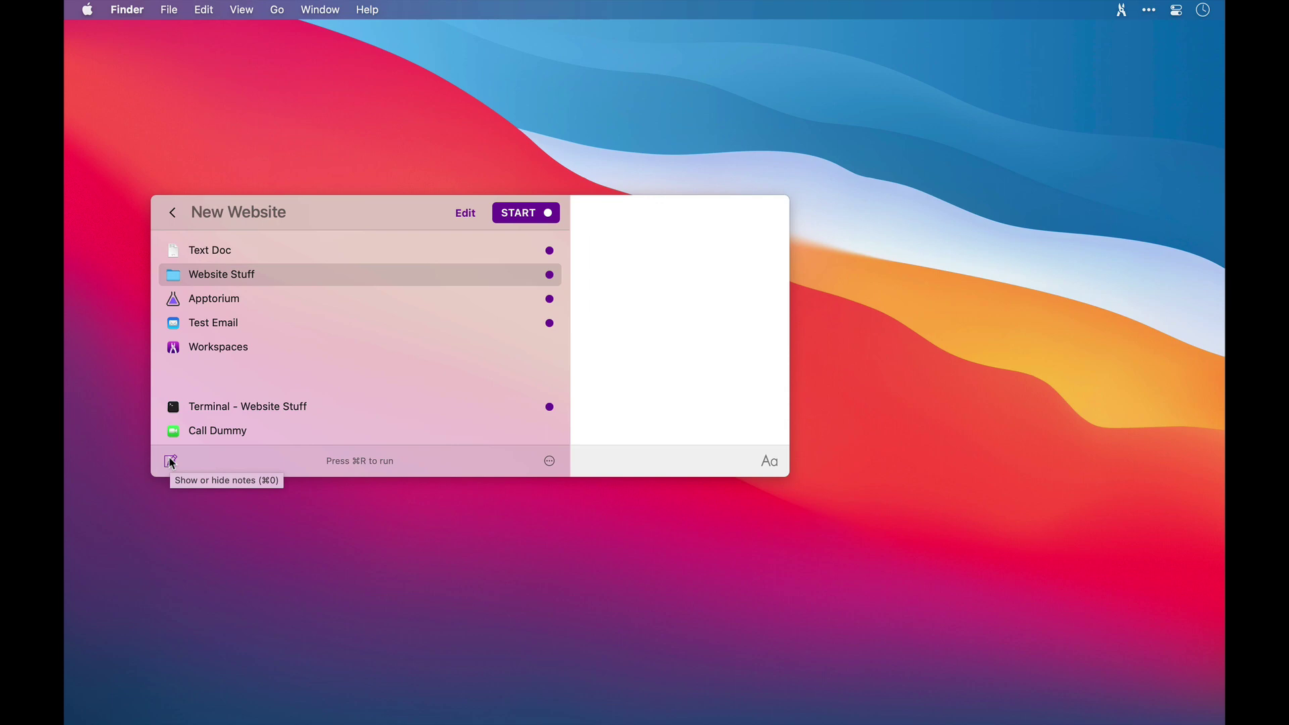
click(171, 462)
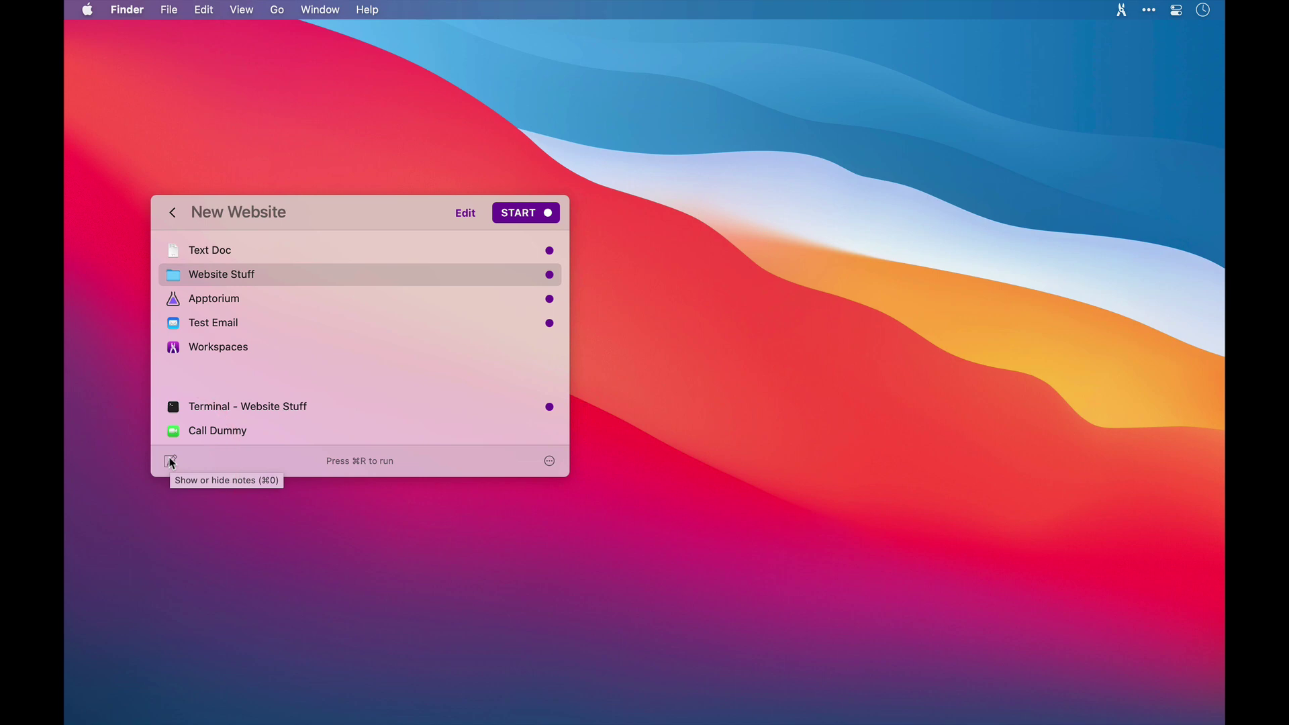
click(467, 213)
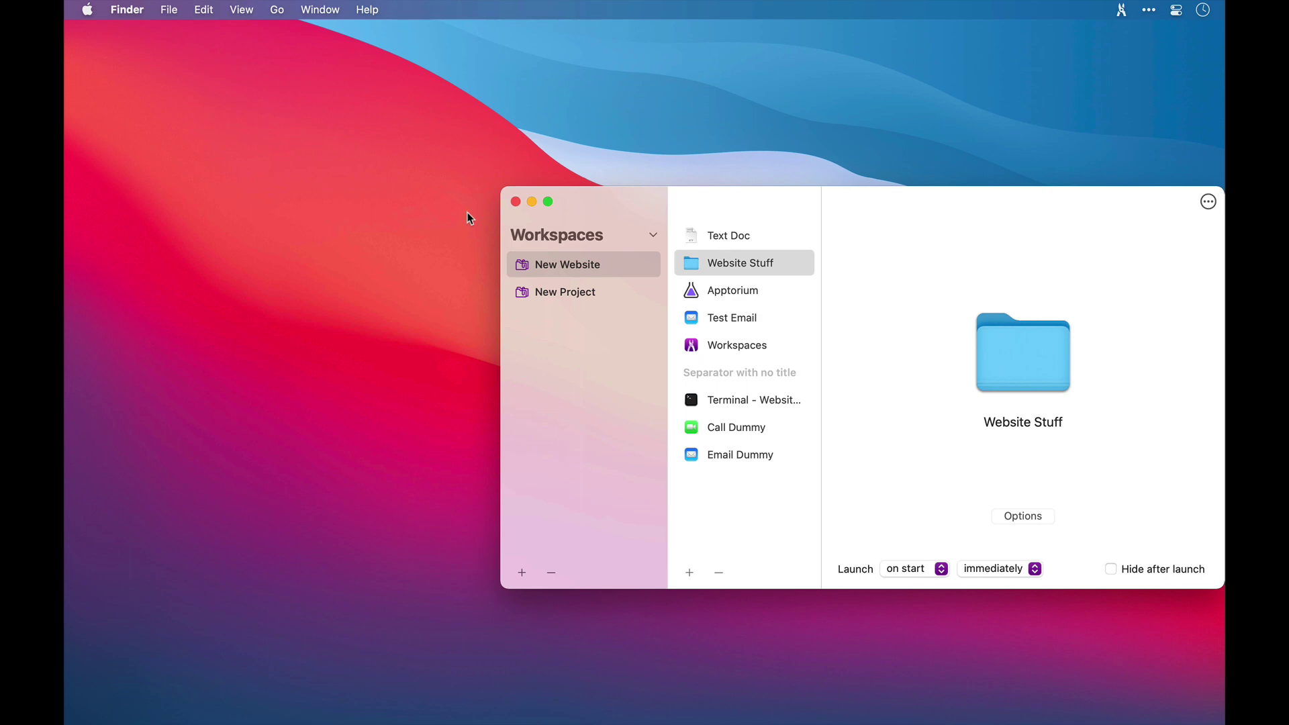
Show and hide the Workspaces launcher, and move the editor window to the middle of the desktop.
click(1122, 11)
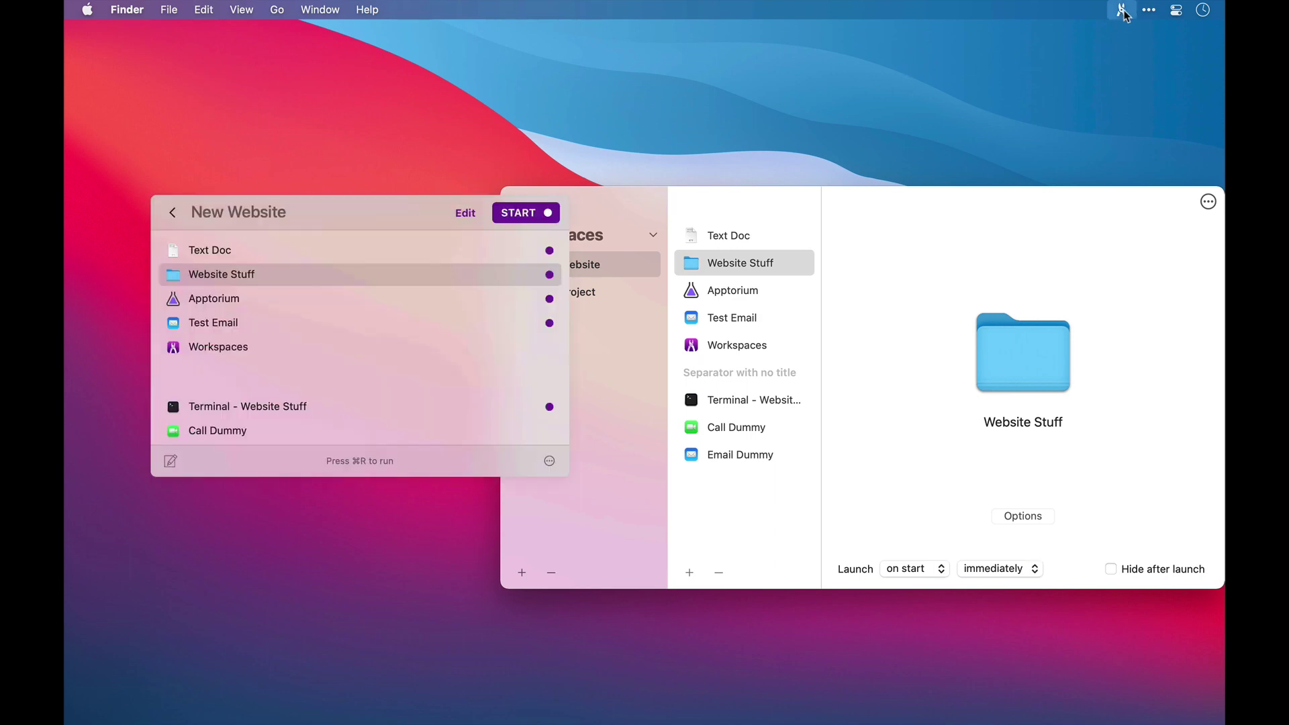
click(1124, 12)
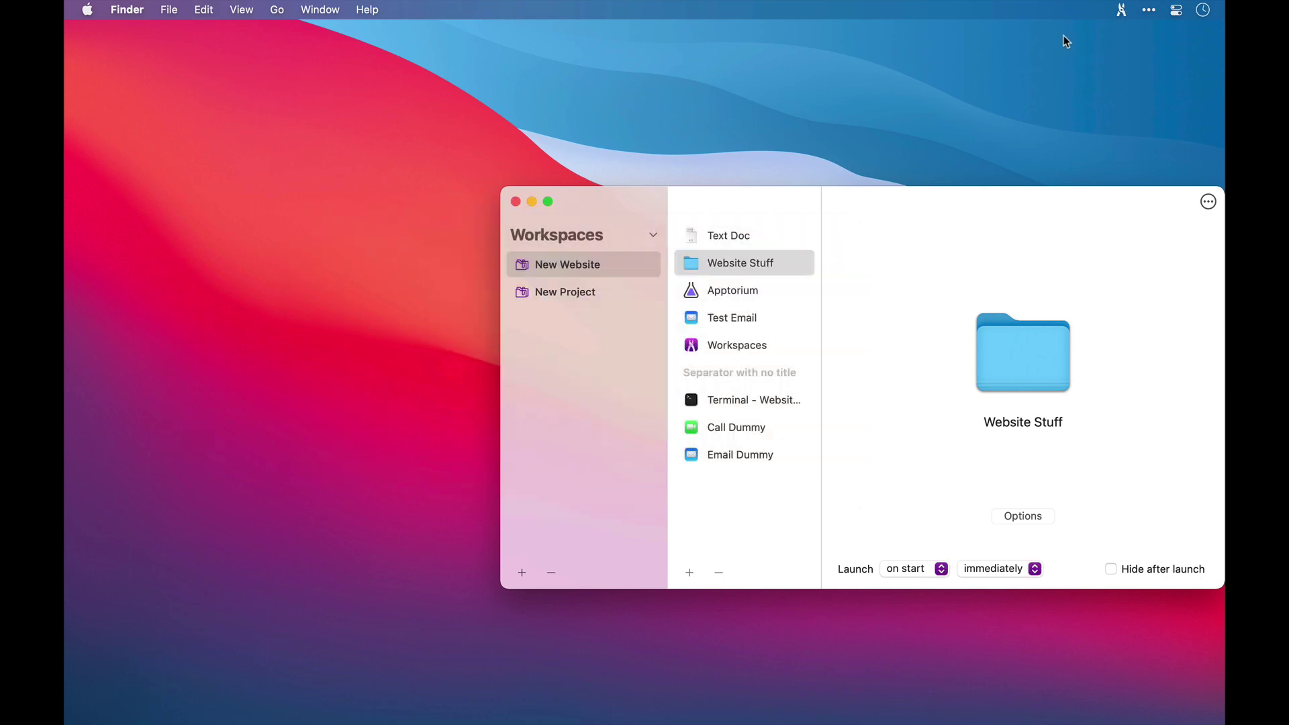
drag(601, 207, 390, 157)
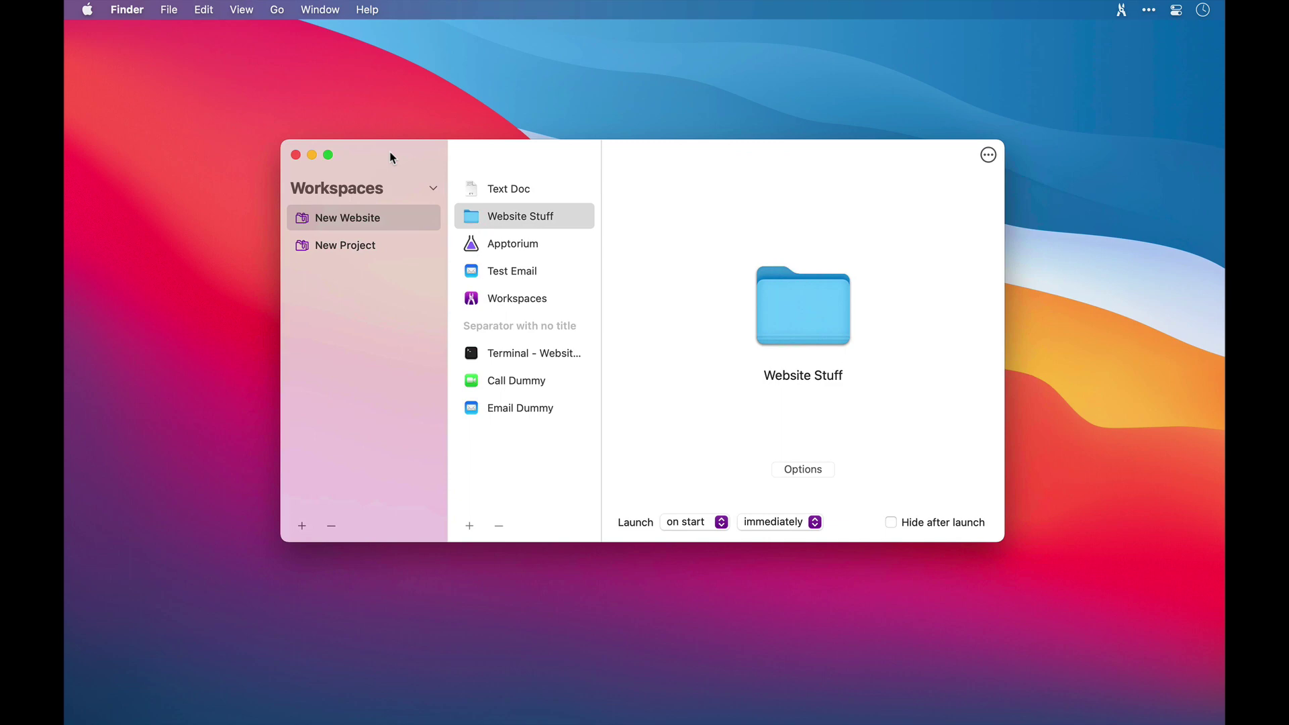
Duplicate the New Website workspace and name the copy "2nd Website".
right_click(368, 220)
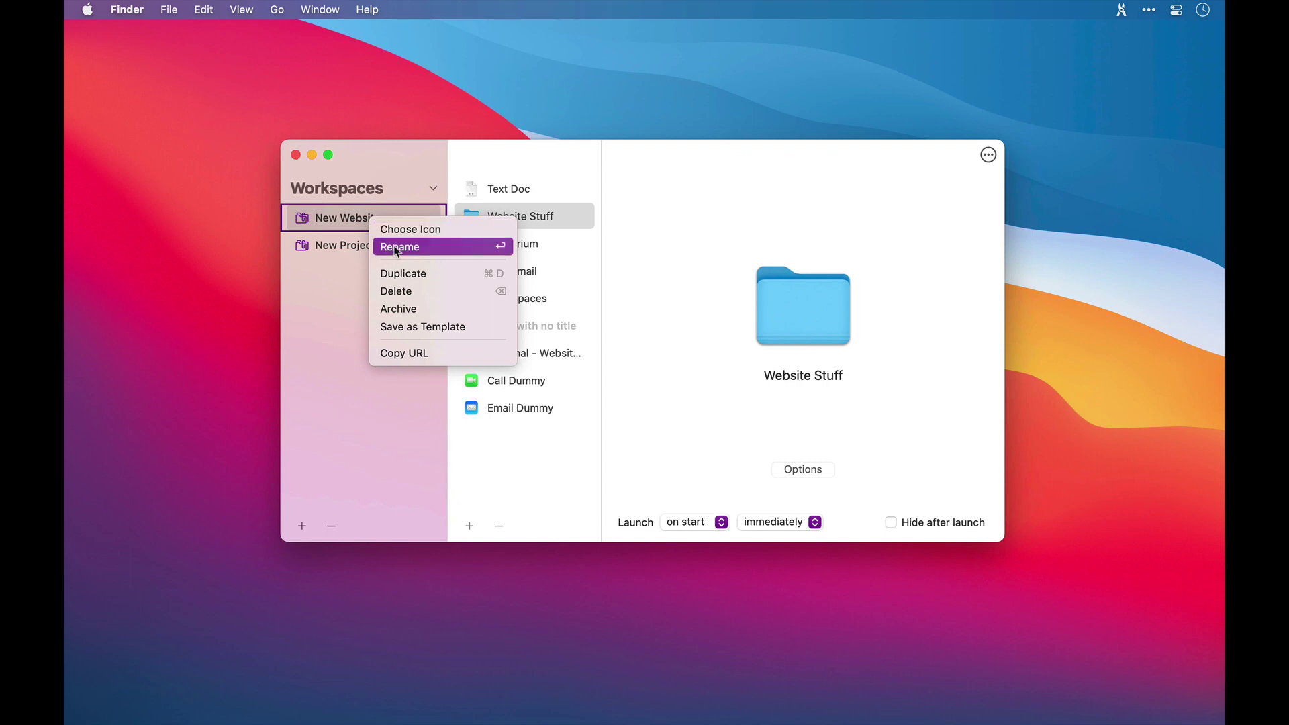
click(414, 285)
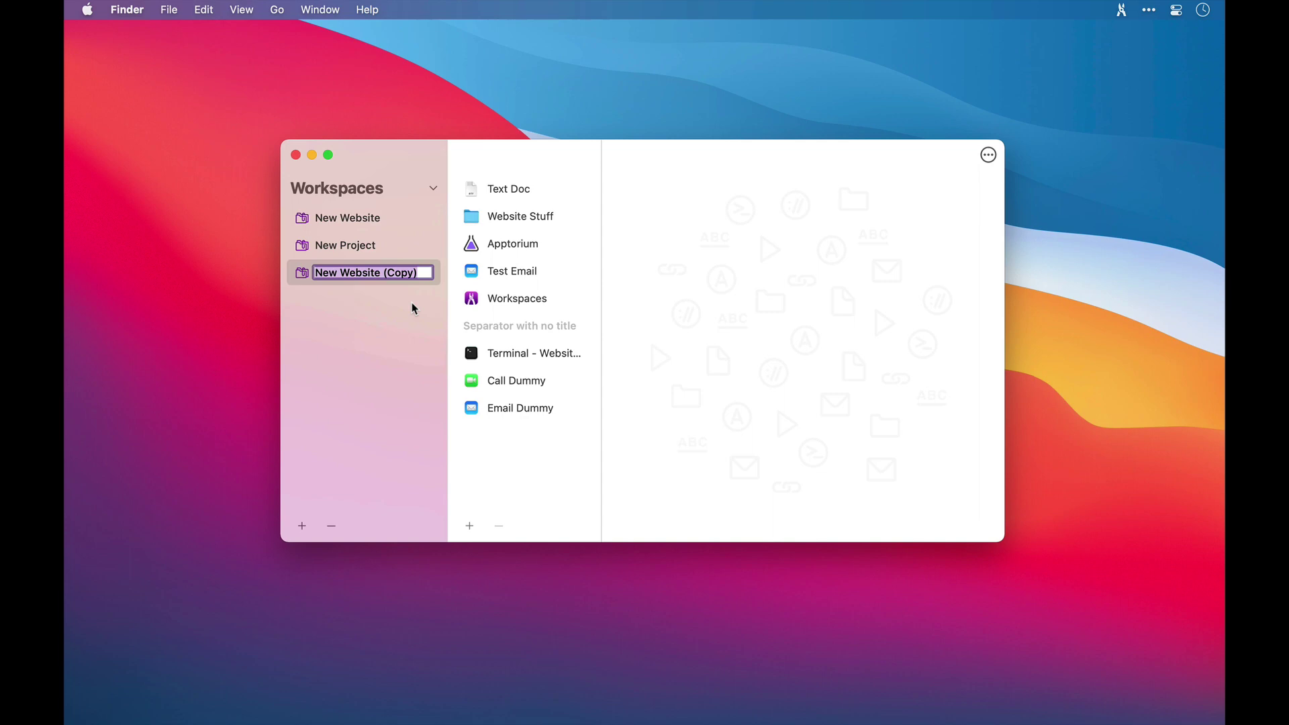
text(2nd Web)
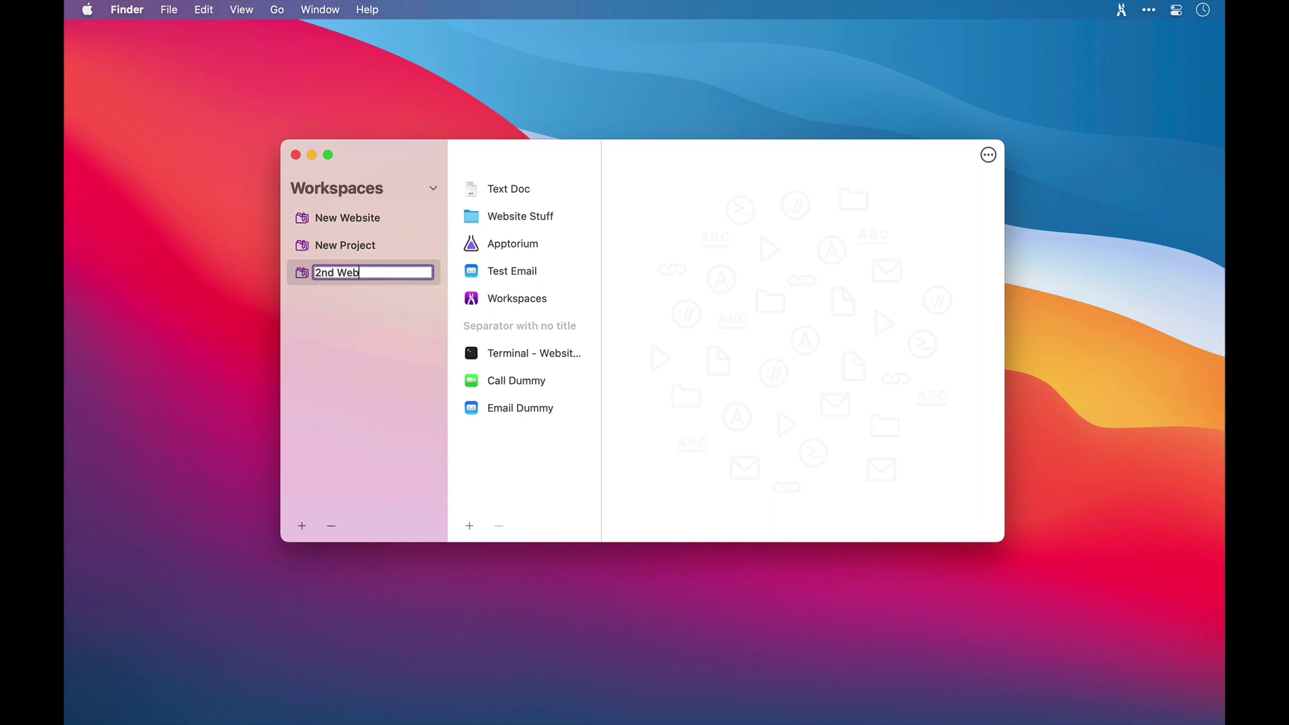
text(site)
key(Return)
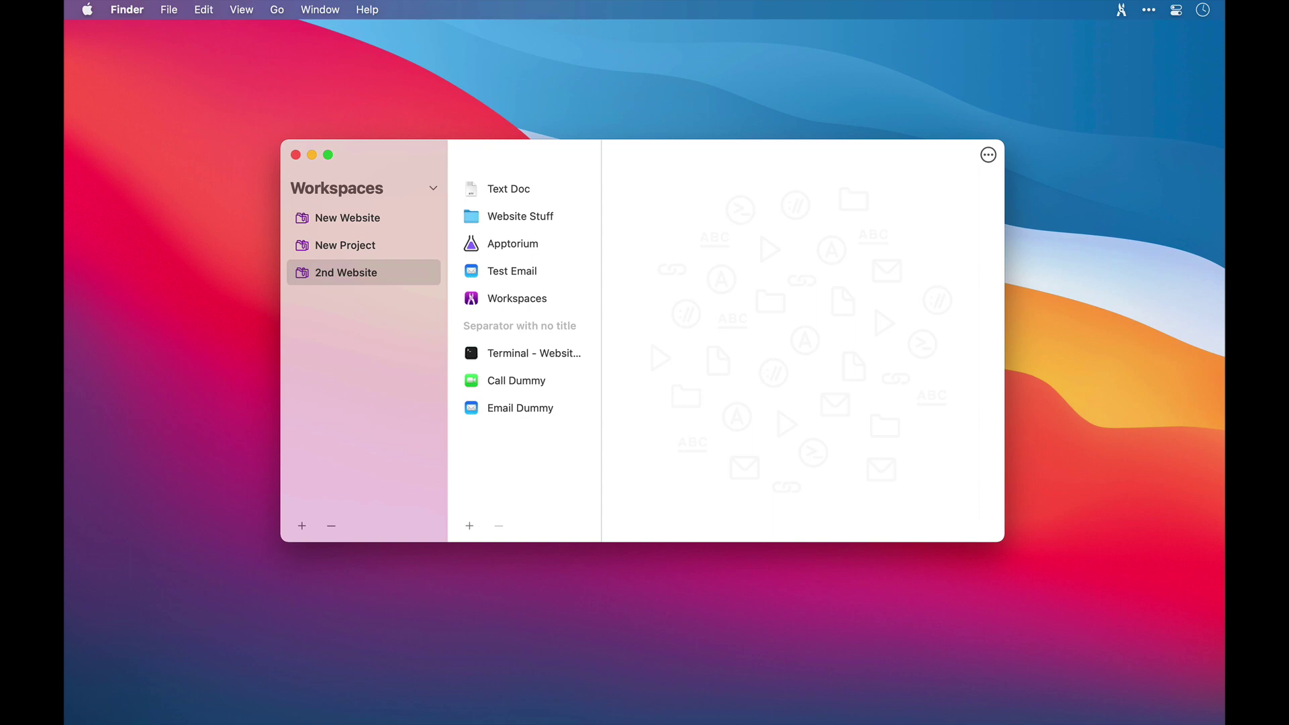
Archive the New Website workspace.
click(366, 220)
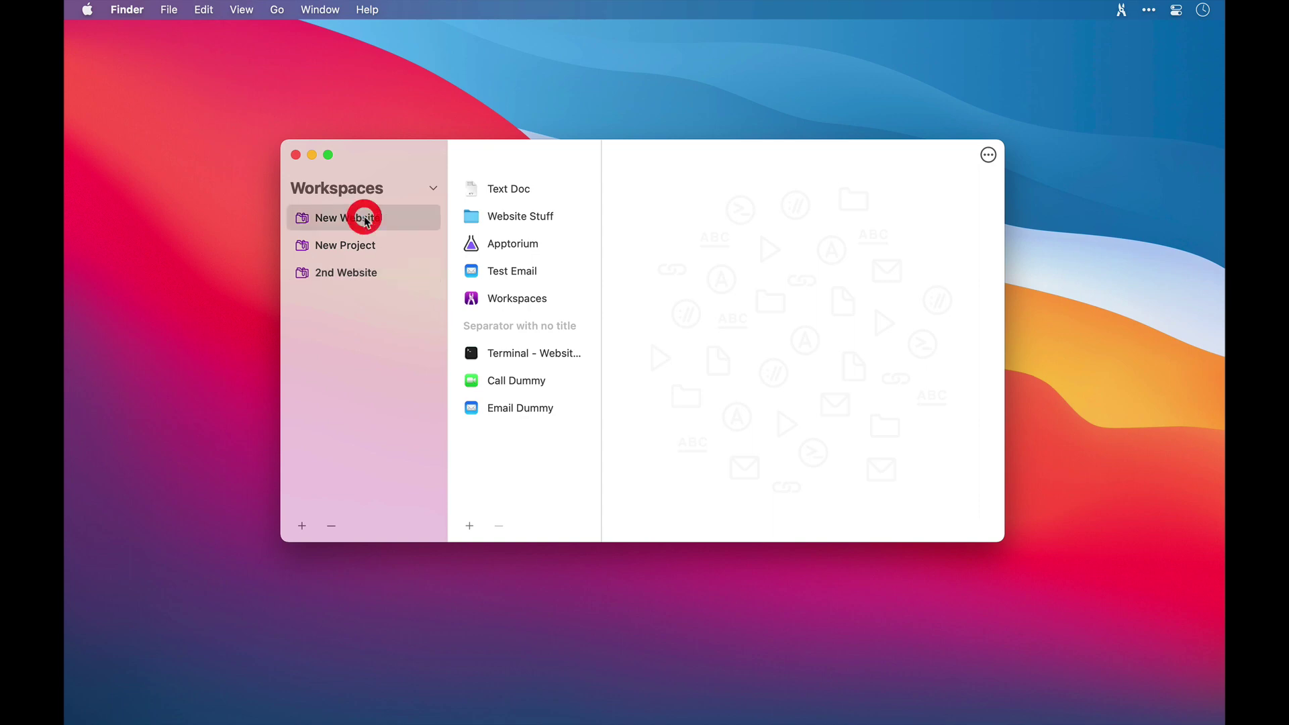
right_click(365, 219)
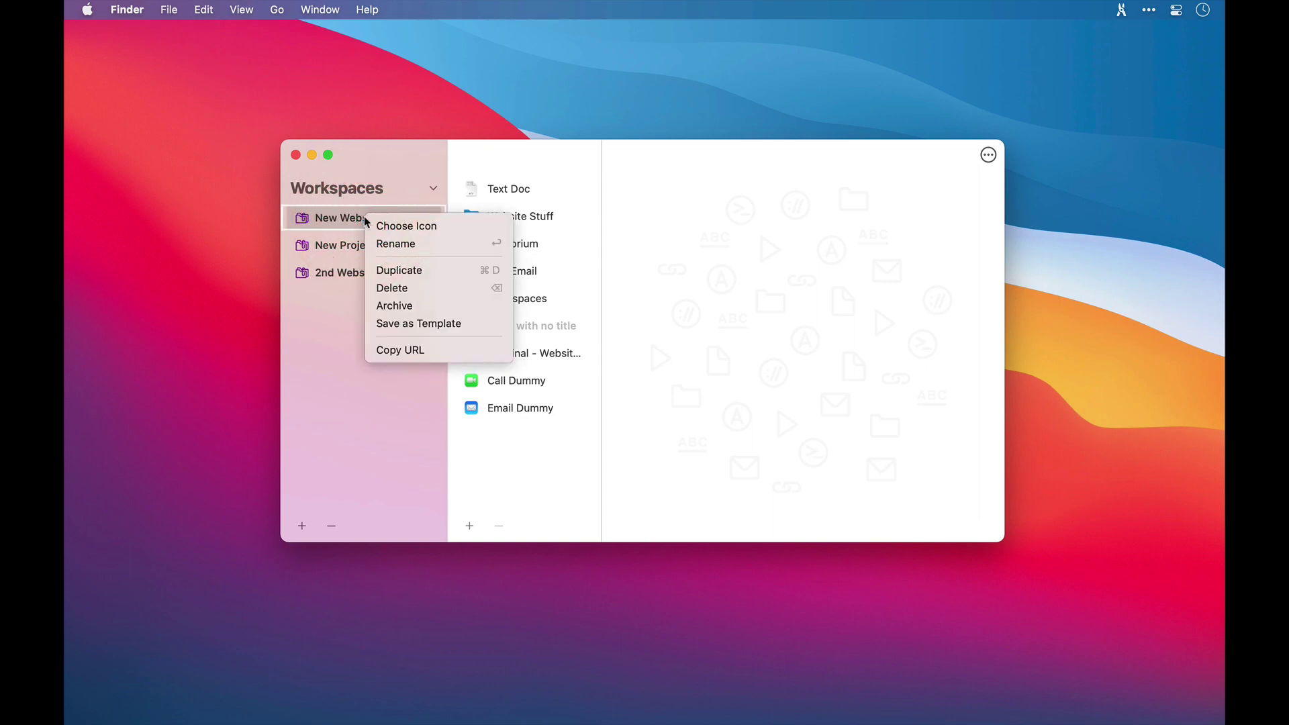
click(398, 310)
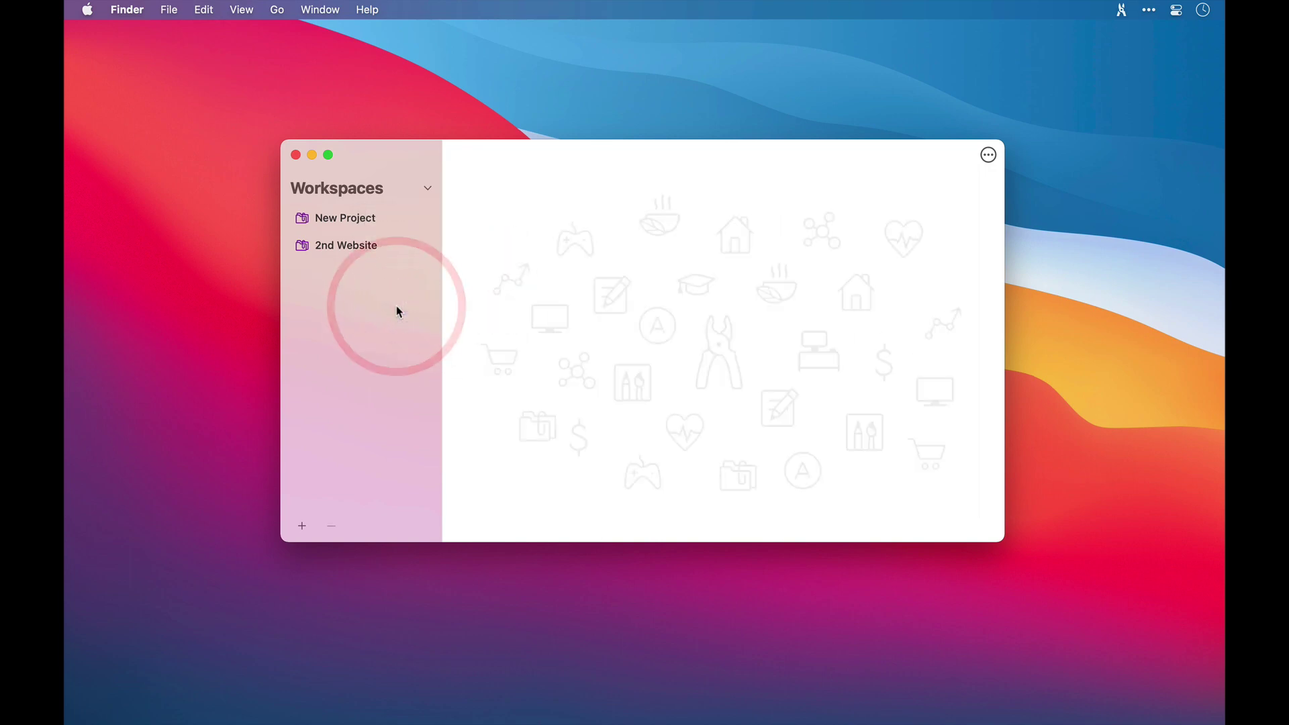
Make the archived New Website workspace active again and return to the list of active workspaces.
click(427, 189)
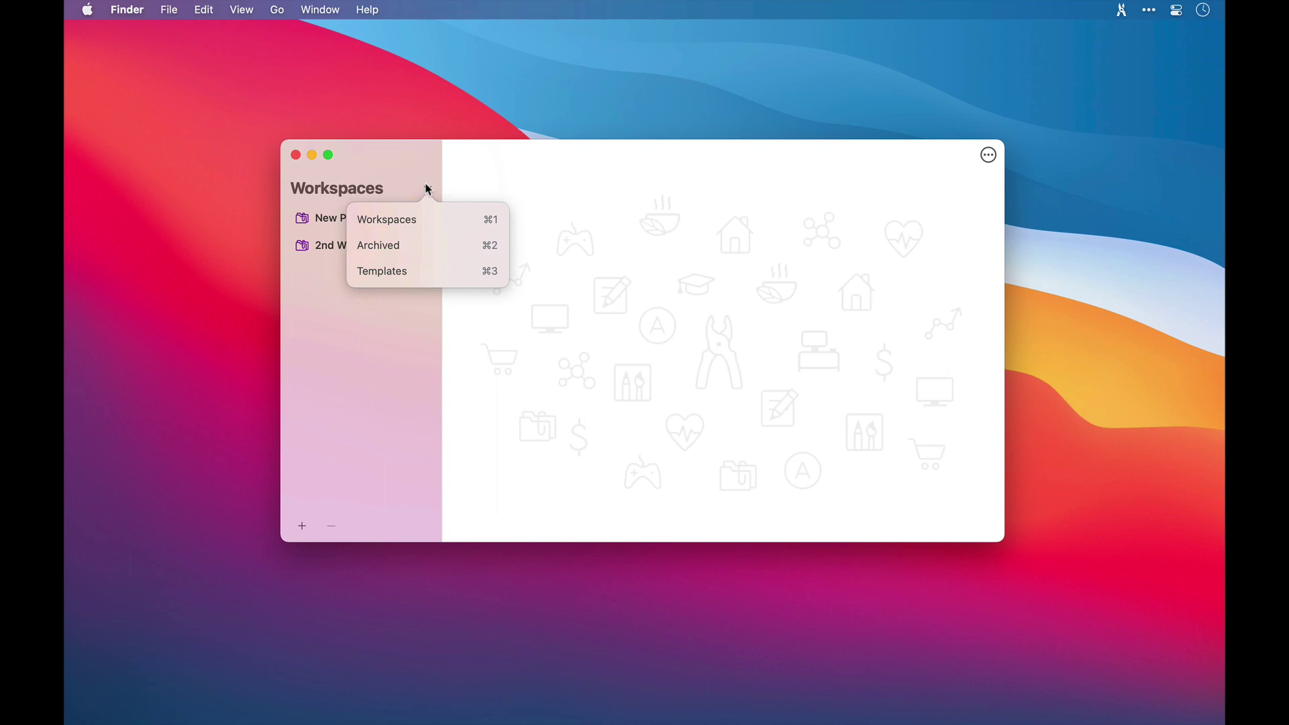
click(401, 246)
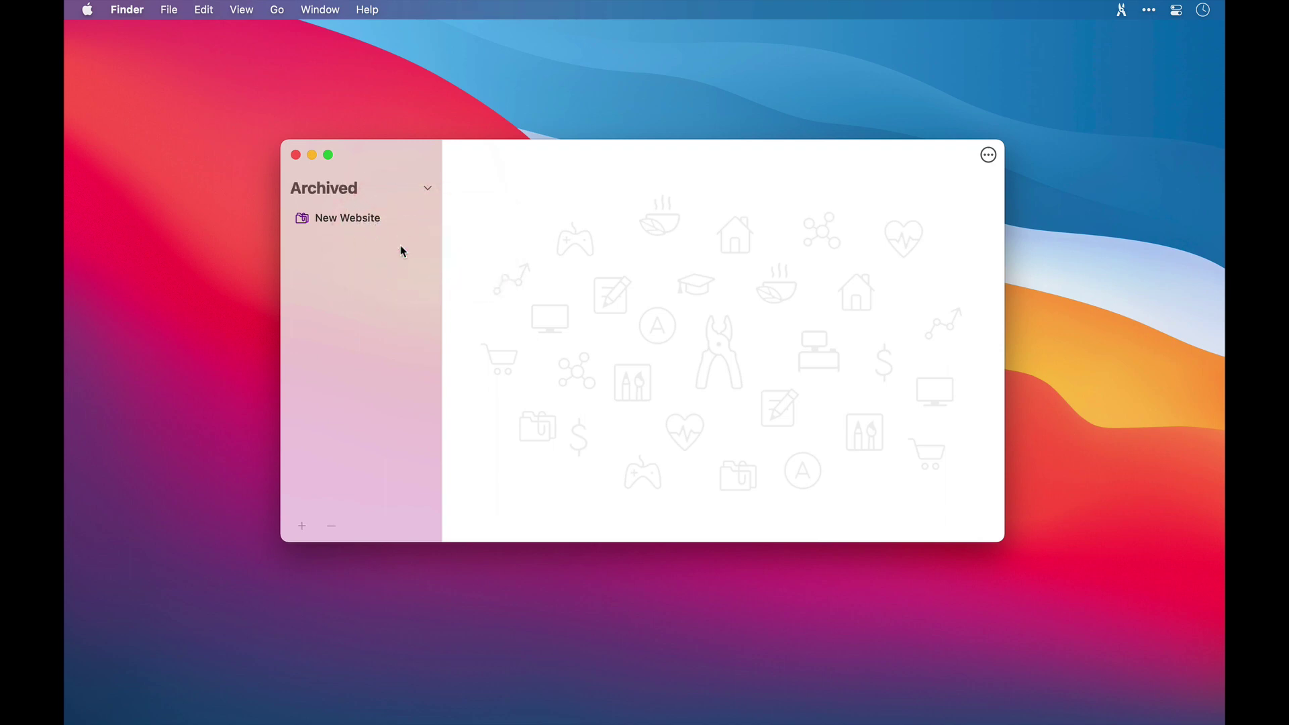
click(356, 222)
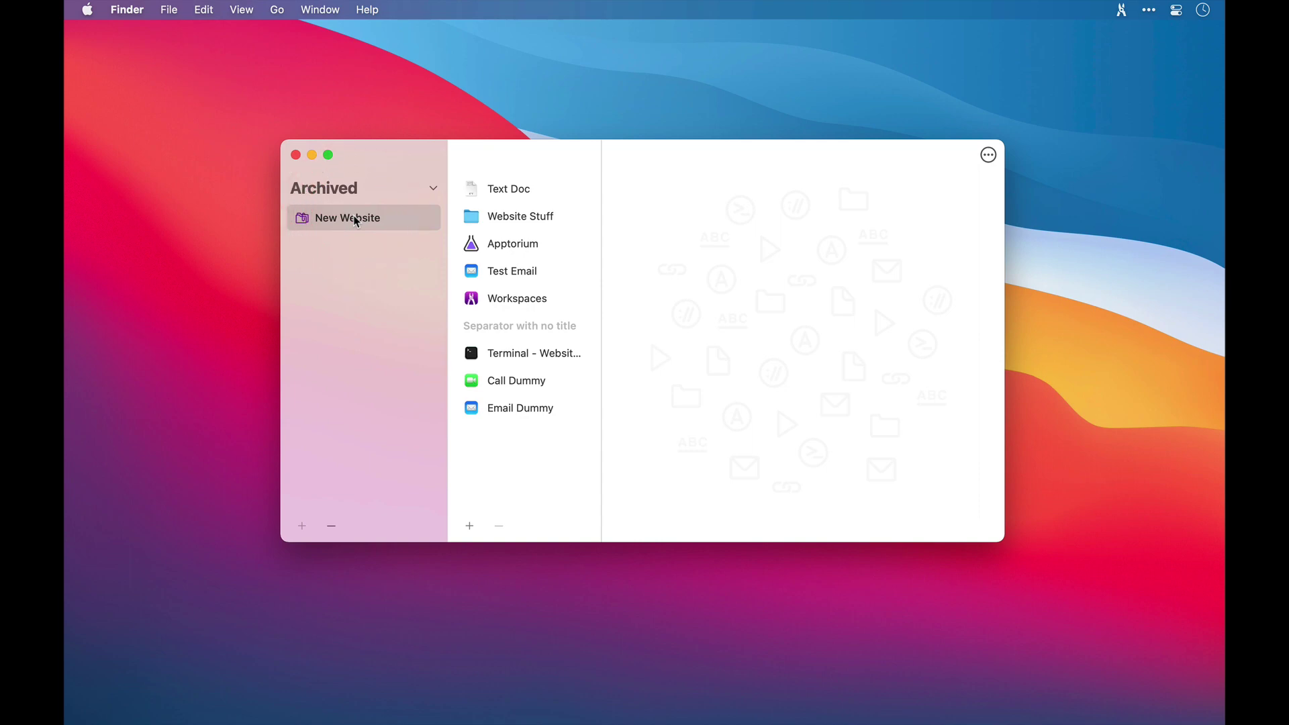
right_click(356, 220)
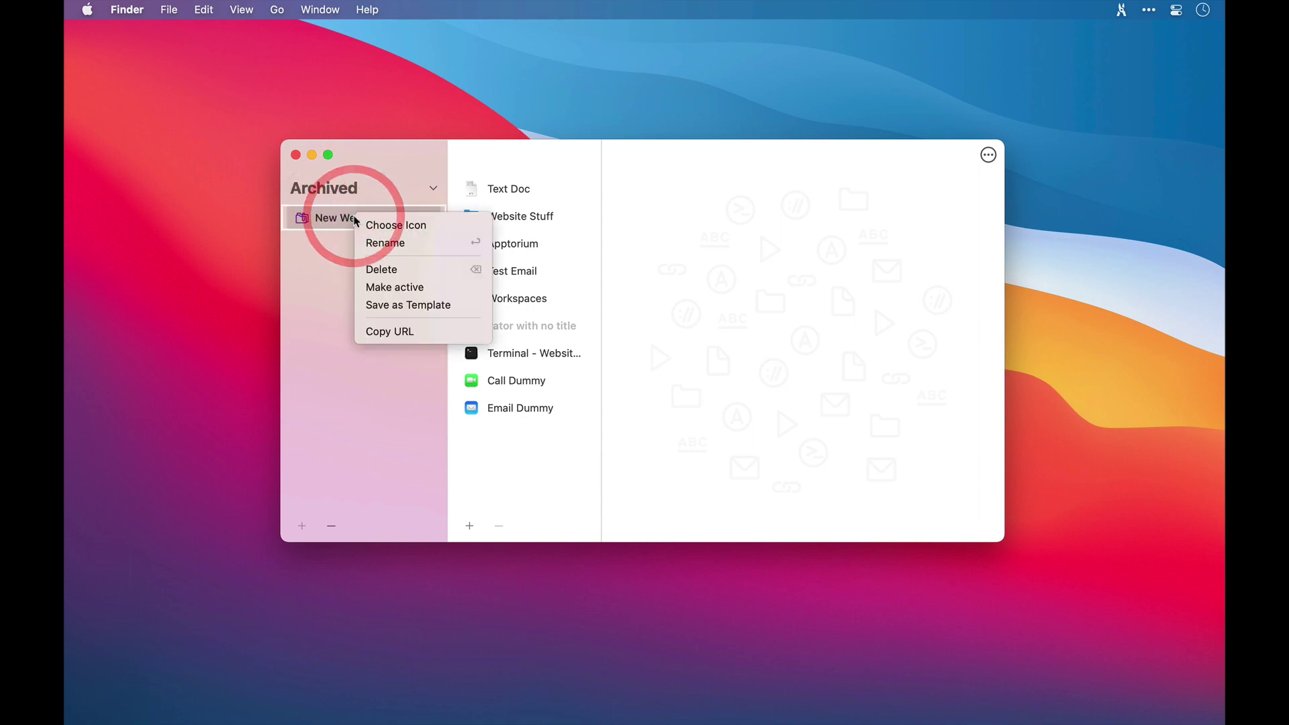
click(394, 287)
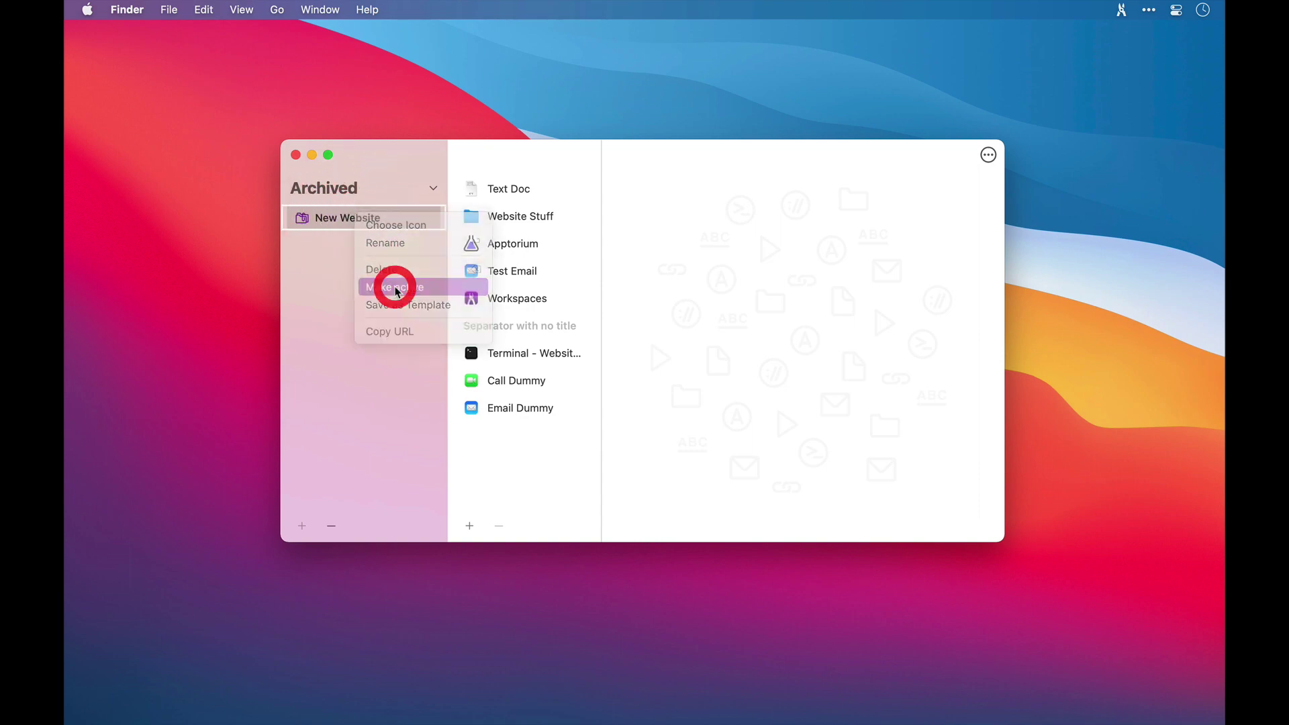
click(428, 188)
key(super+1)
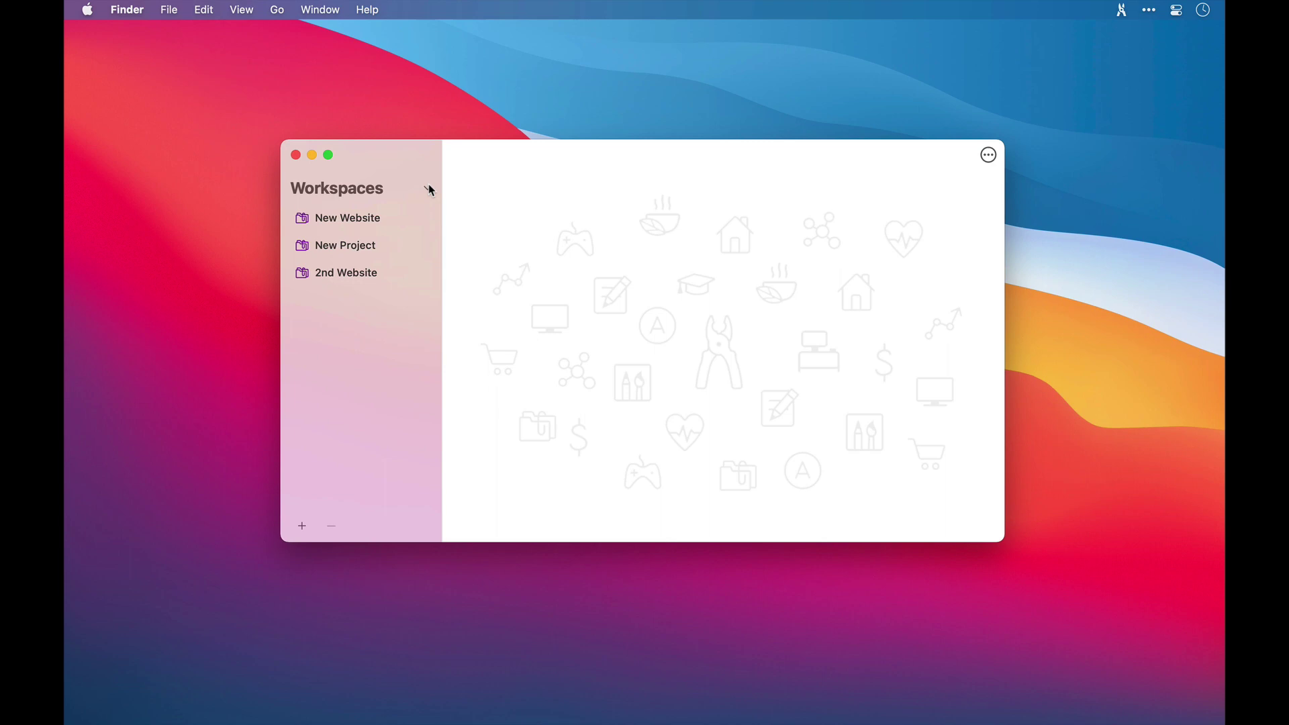
right_click(371, 215)
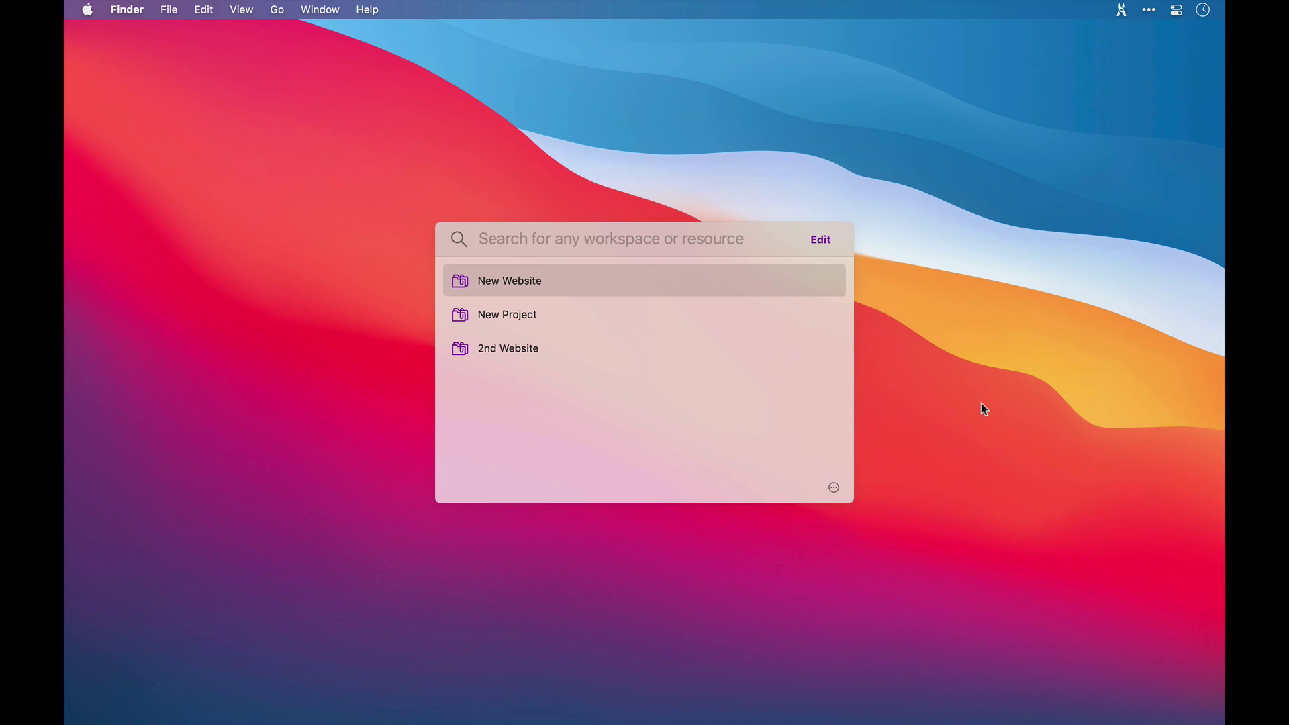
Open the Workspaces preferences from the editor and close the editor window.
click(834, 488)
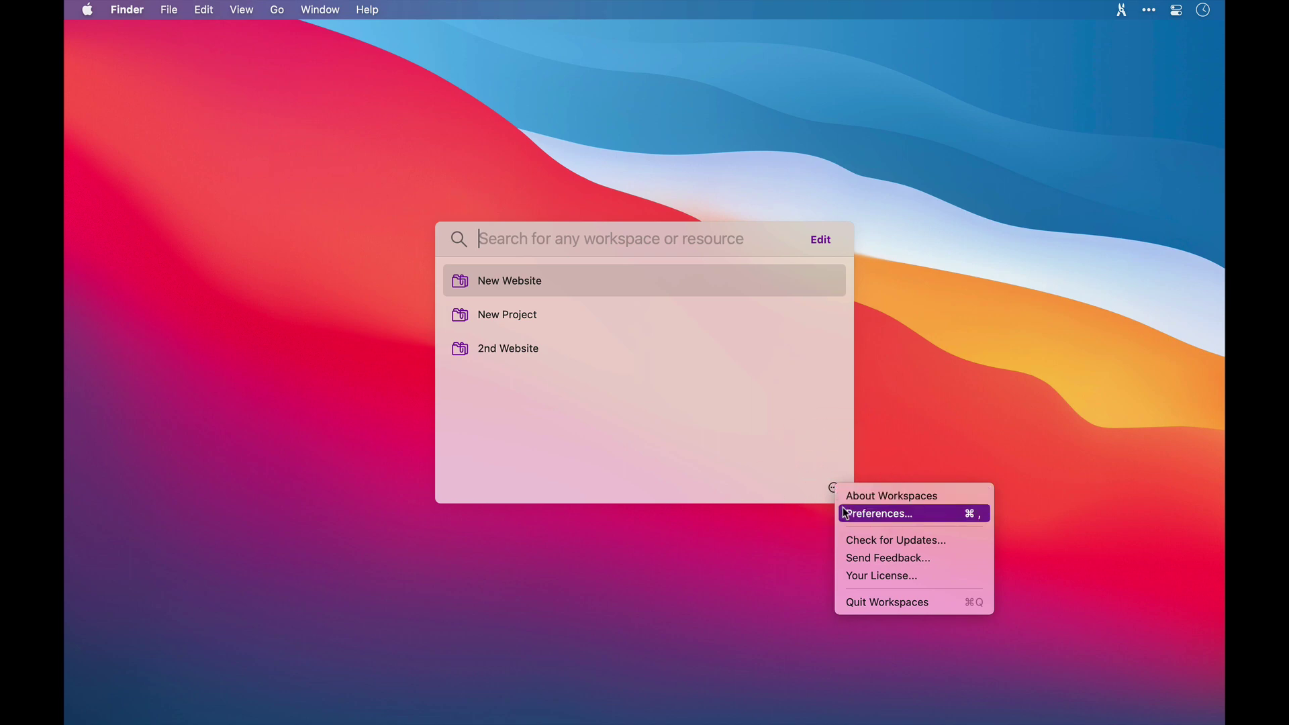
click(797, 427)
click(831, 246)
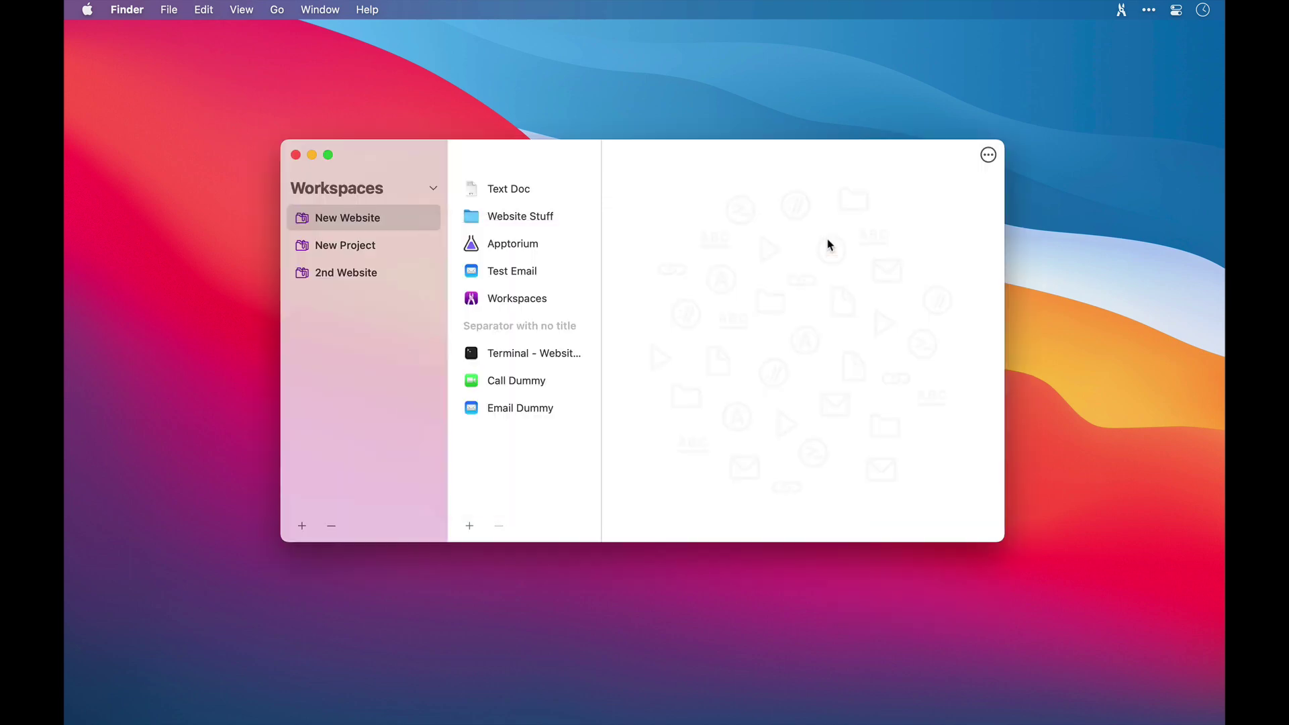
click(989, 154)
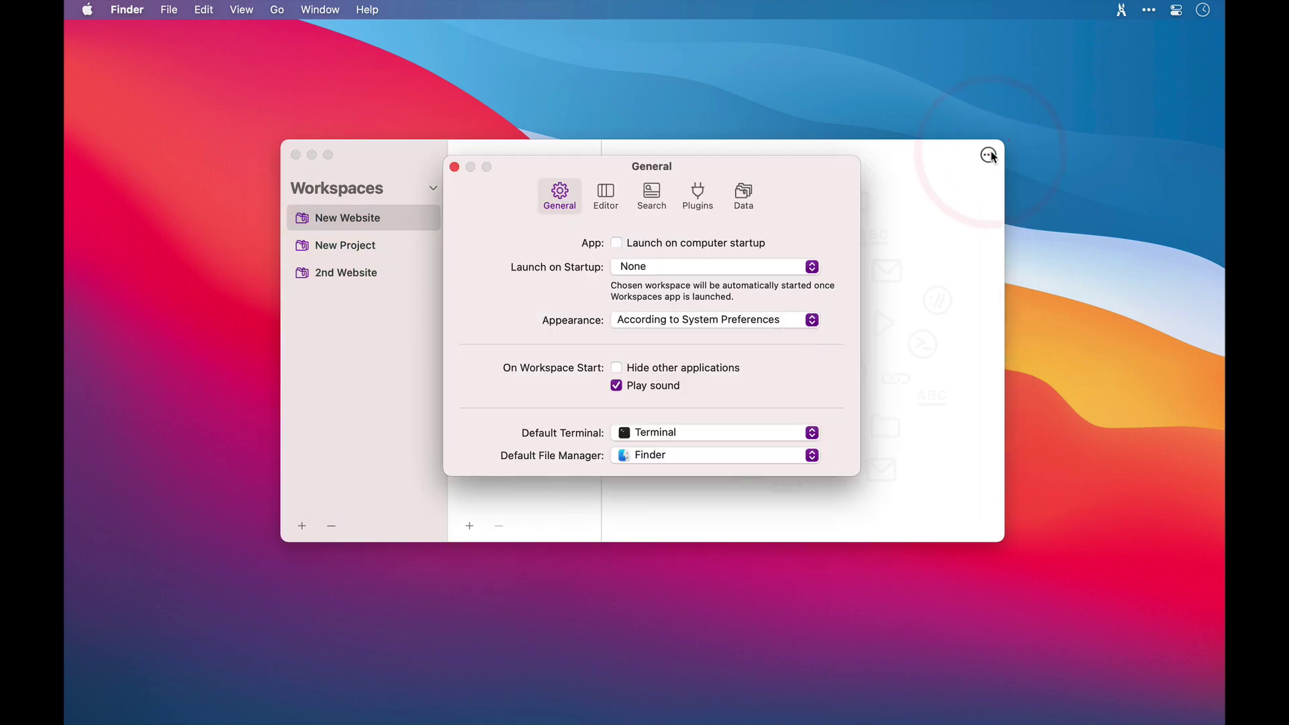
click(295, 155)
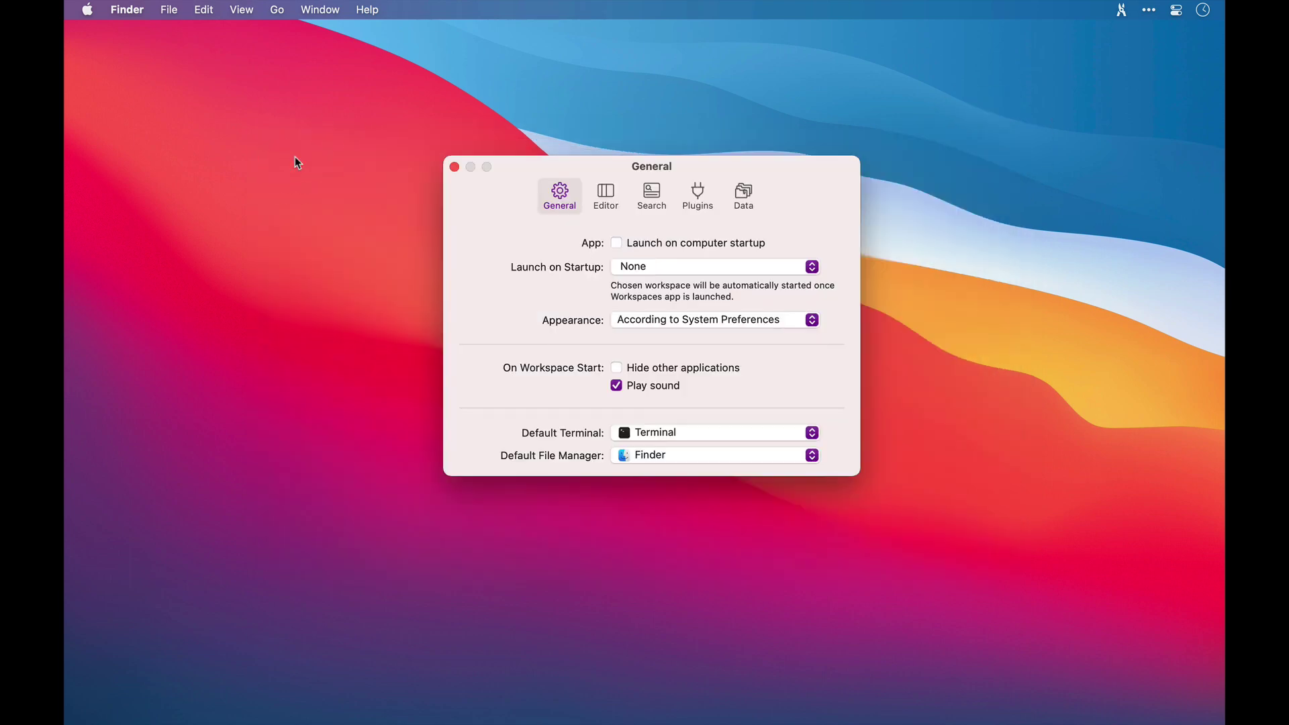
Enable launching the app on computer startup and keep None as the workspace to launch on startup.
click(617, 244)
click(812, 267)
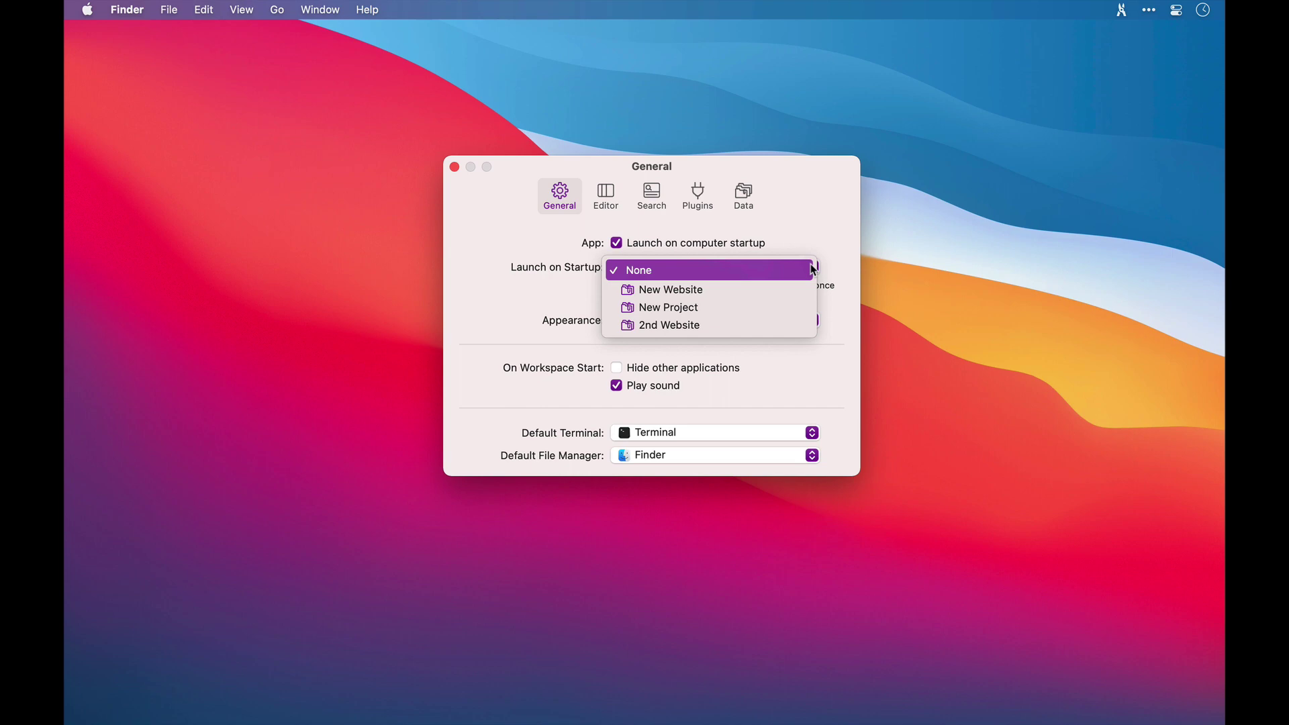
click(774, 269)
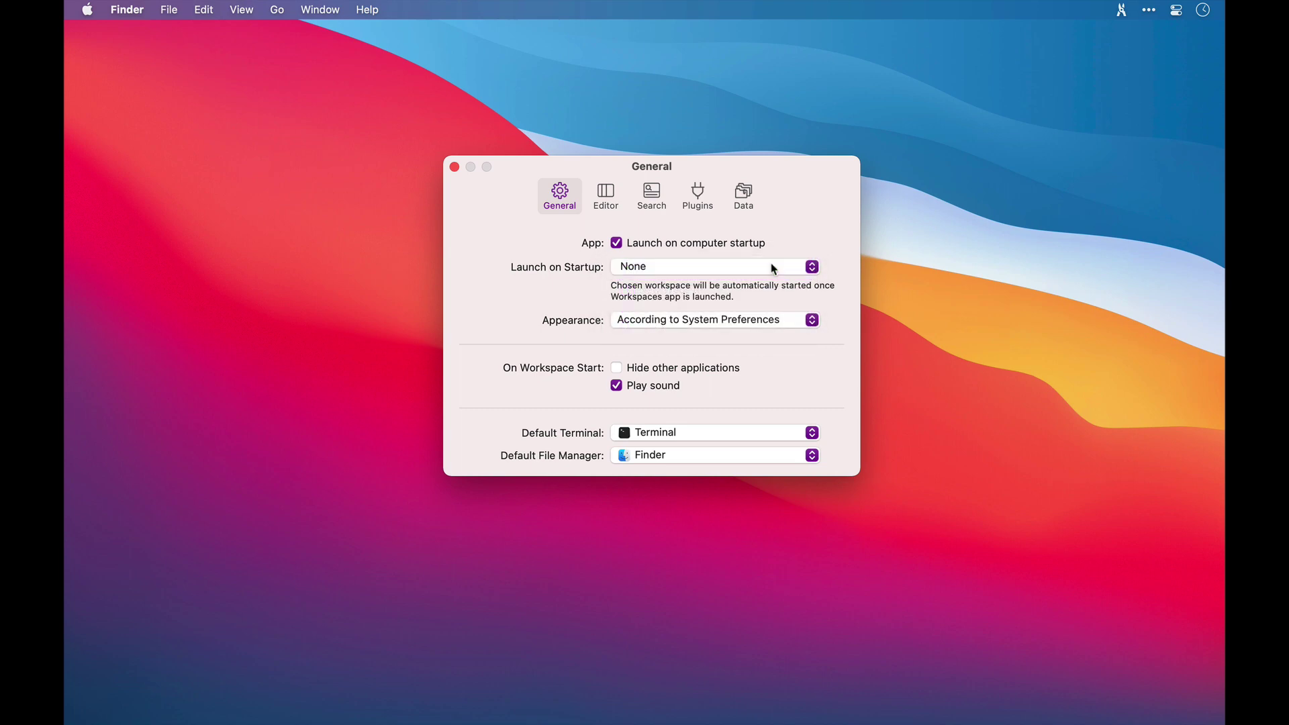
Review the appearance, default terminal and default file manager choices, and toggle Hide other applications on and off.
click(810, 321)
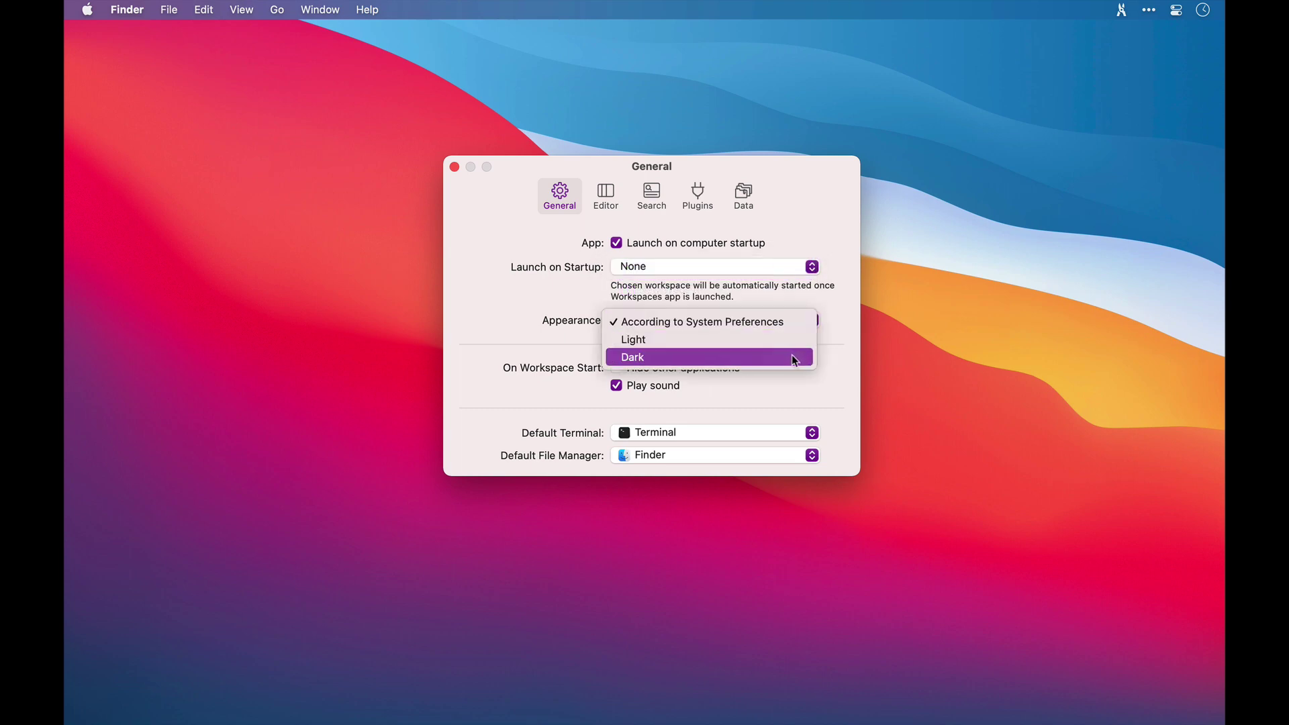
click(835, 307)
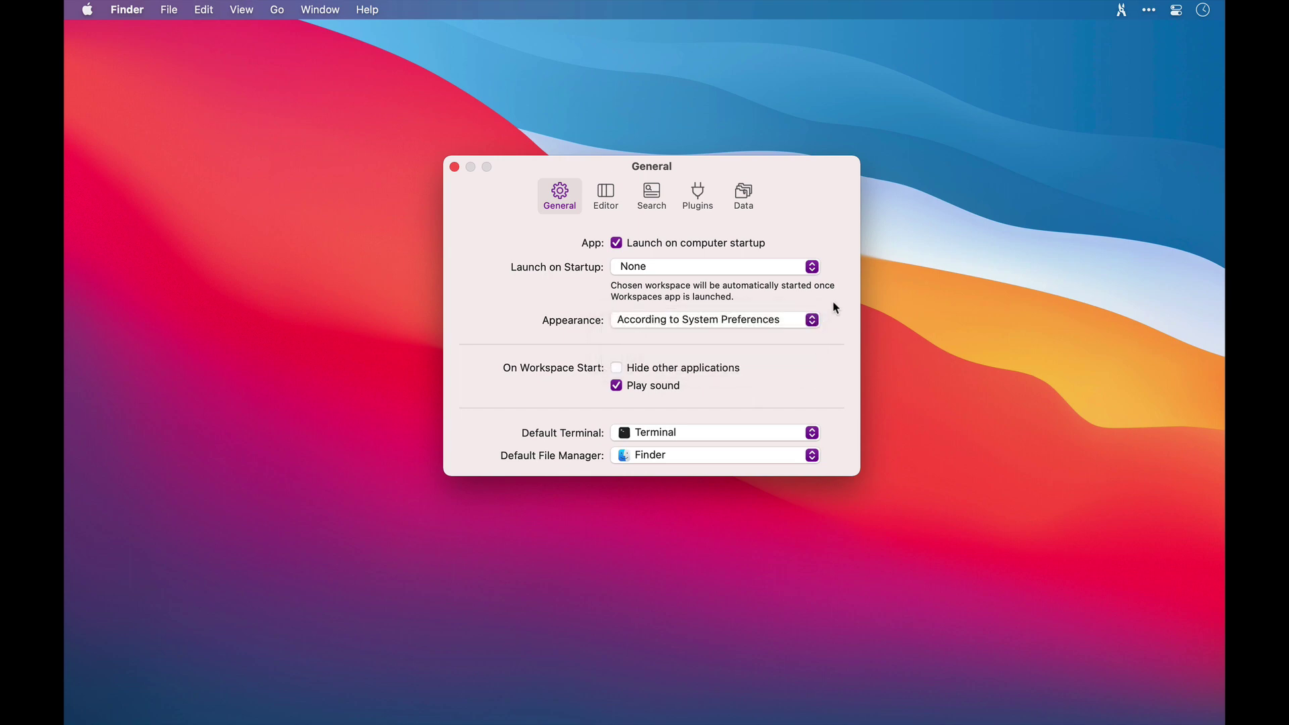
click(616, 368)
click(617, 369)
click(811, 433)
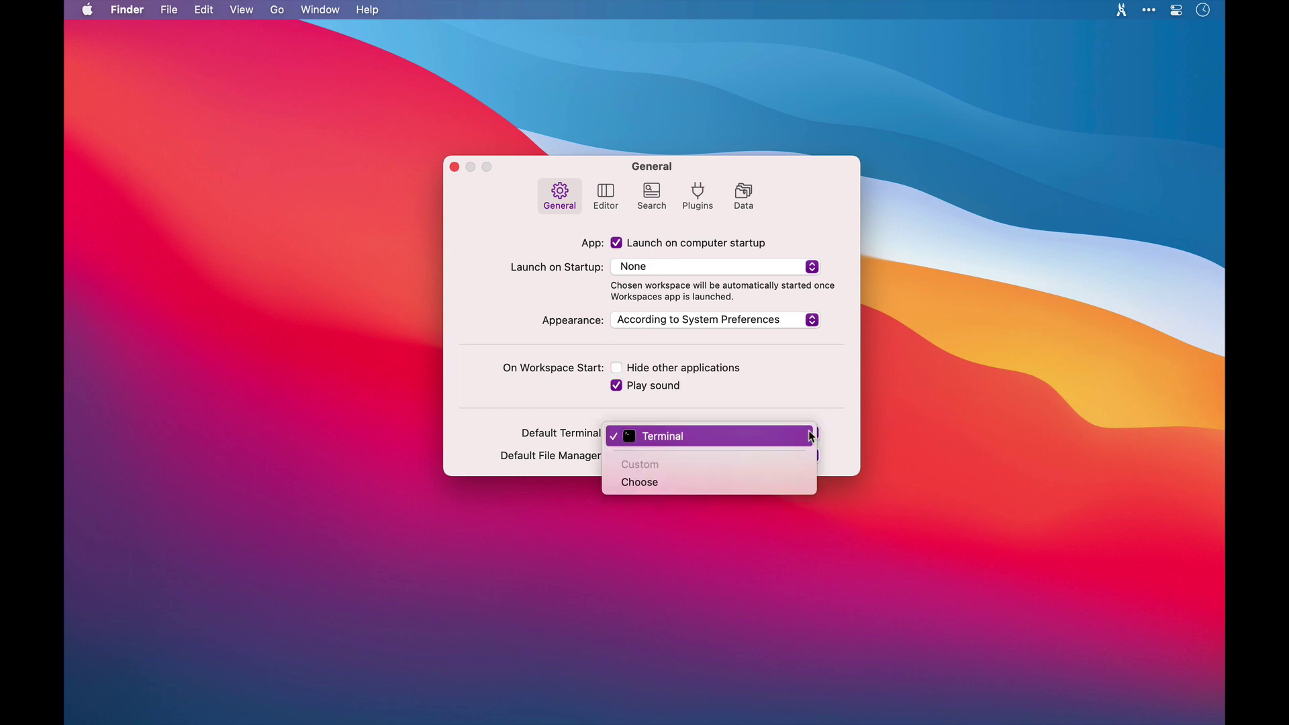
click(812, 437)
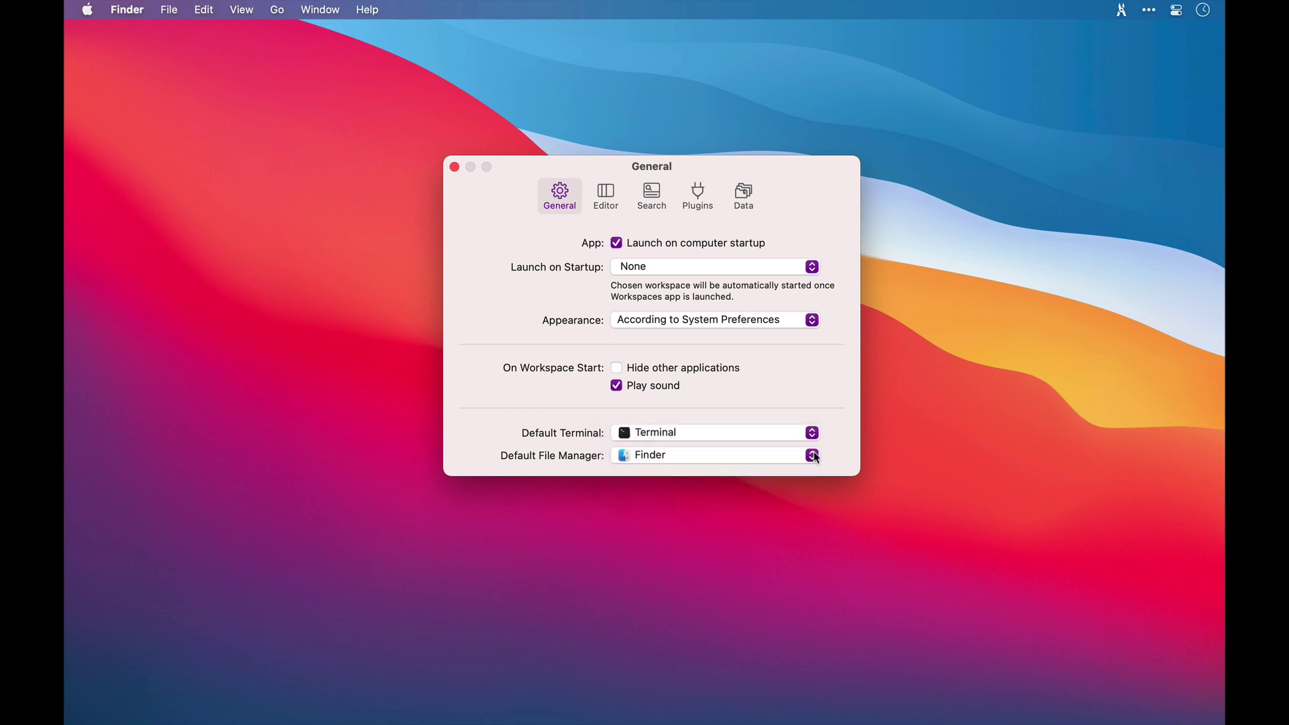
click(814, 456)
click(815, 456)
In the Editor preferences, toggle Keep always on top on and off, and record Control+Option+Command+W as the Open or Hide shortcut.
click(609, 200)
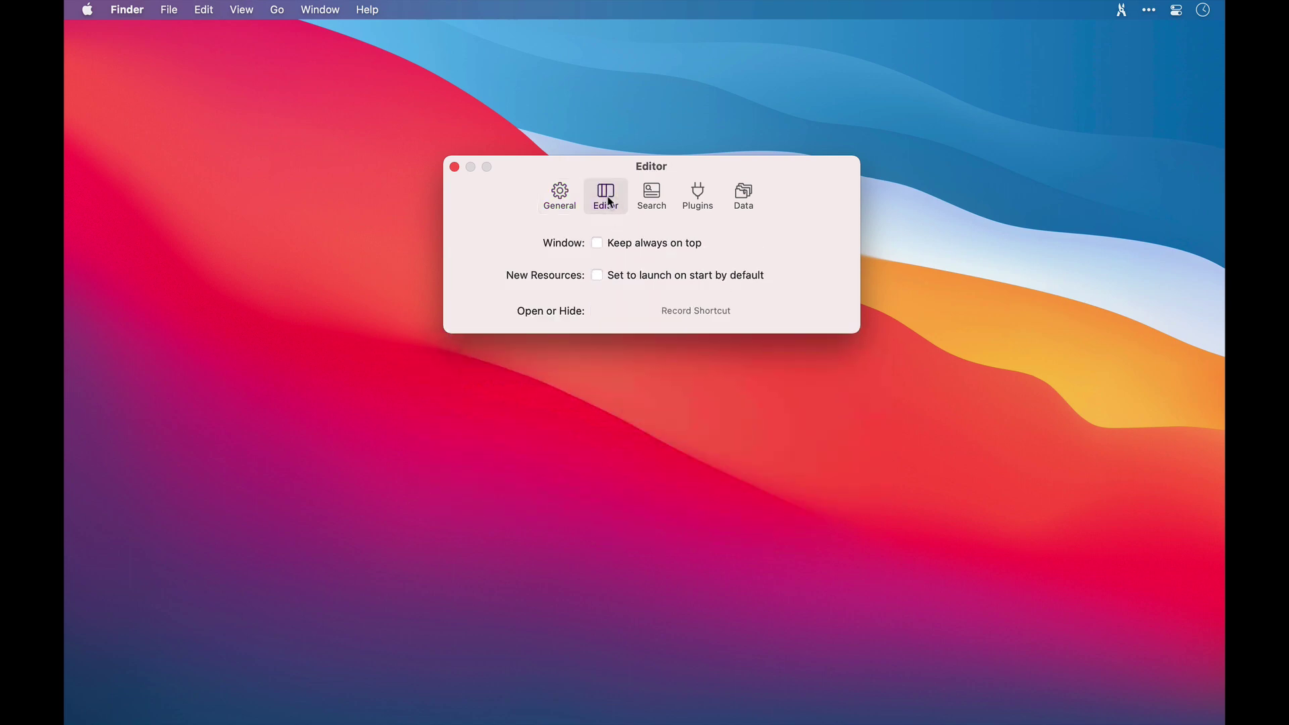
click(598, 244)
click(599, 244)
click(667, 313)
key(ctrl)
key(ctrl+alt+super+w)
Switch the Search appearance between Minimalistic and Full while viewing the launcher's workspace list and New Website resources, ending on Full.
click(660, 202)
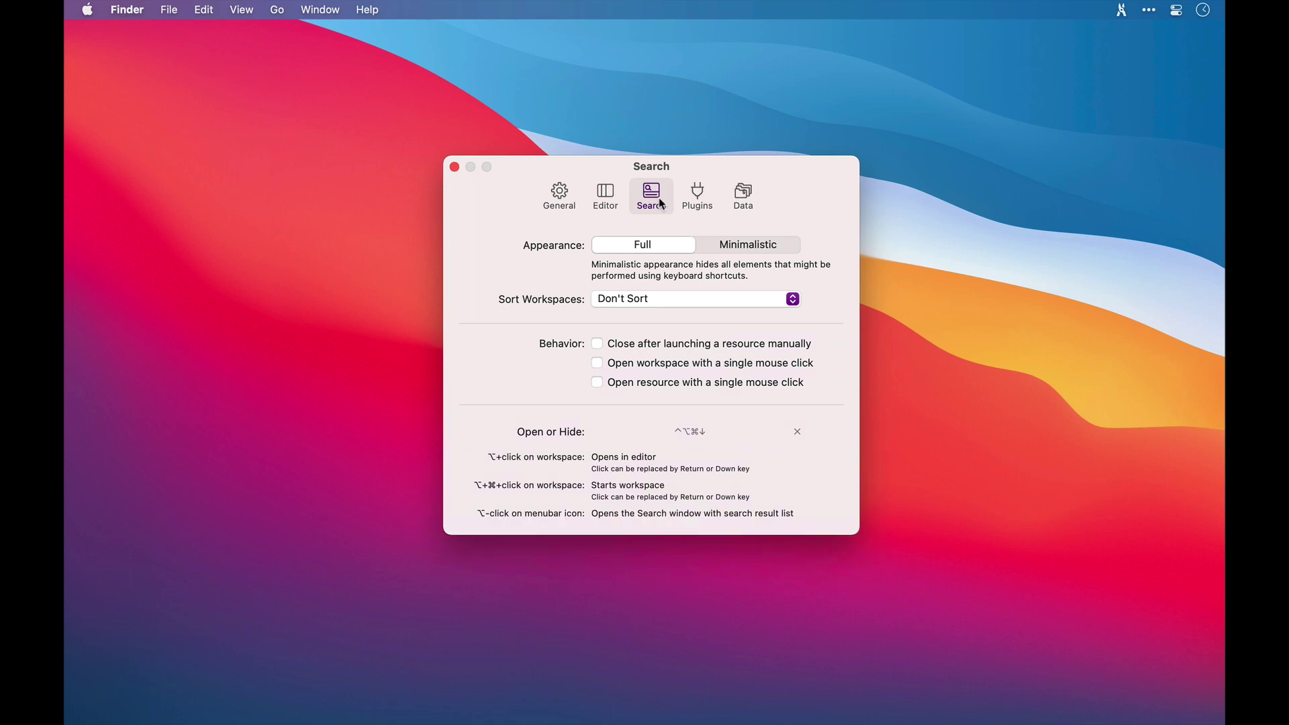
click(731, 246)
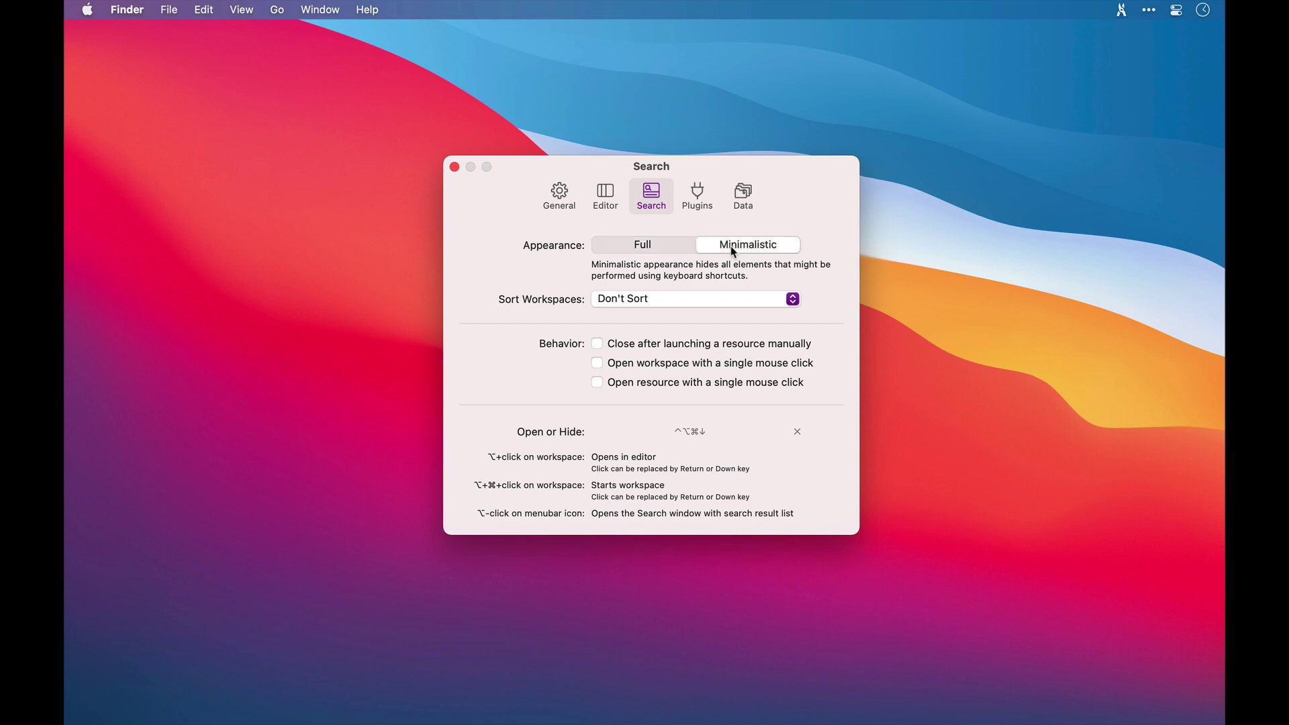
click(1120, 12)
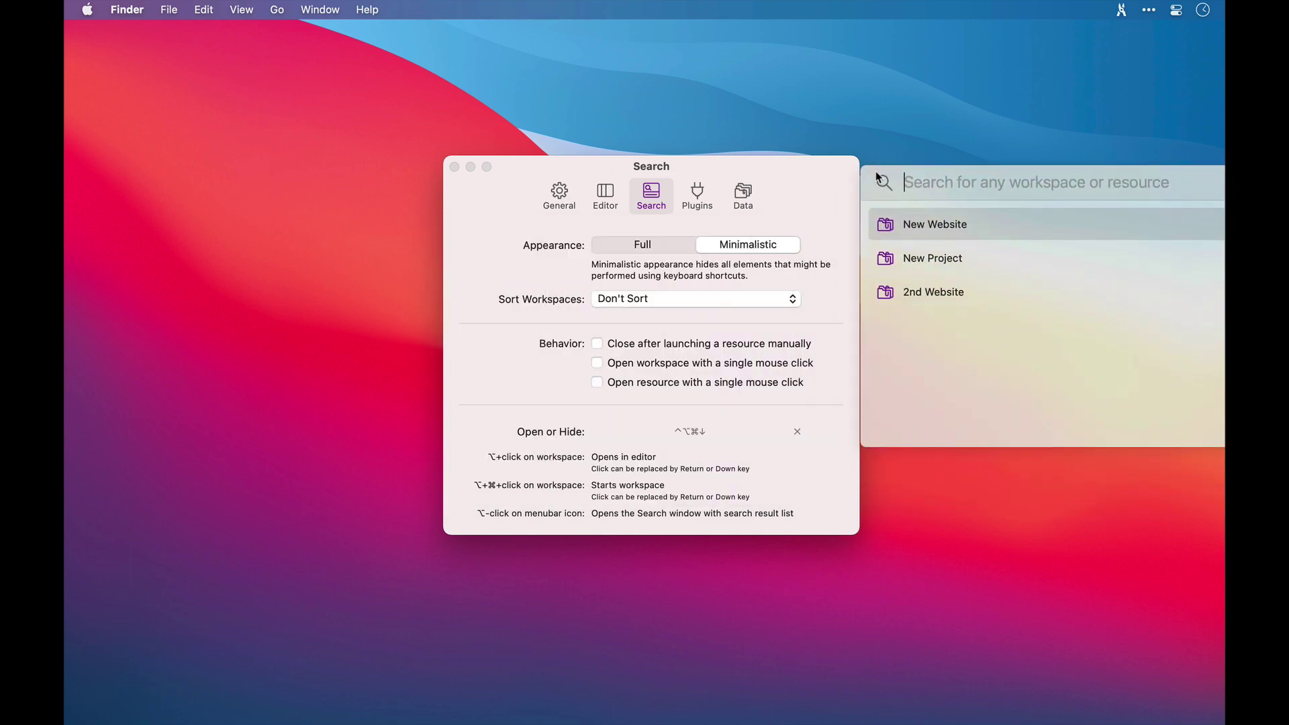
click(665, 250)
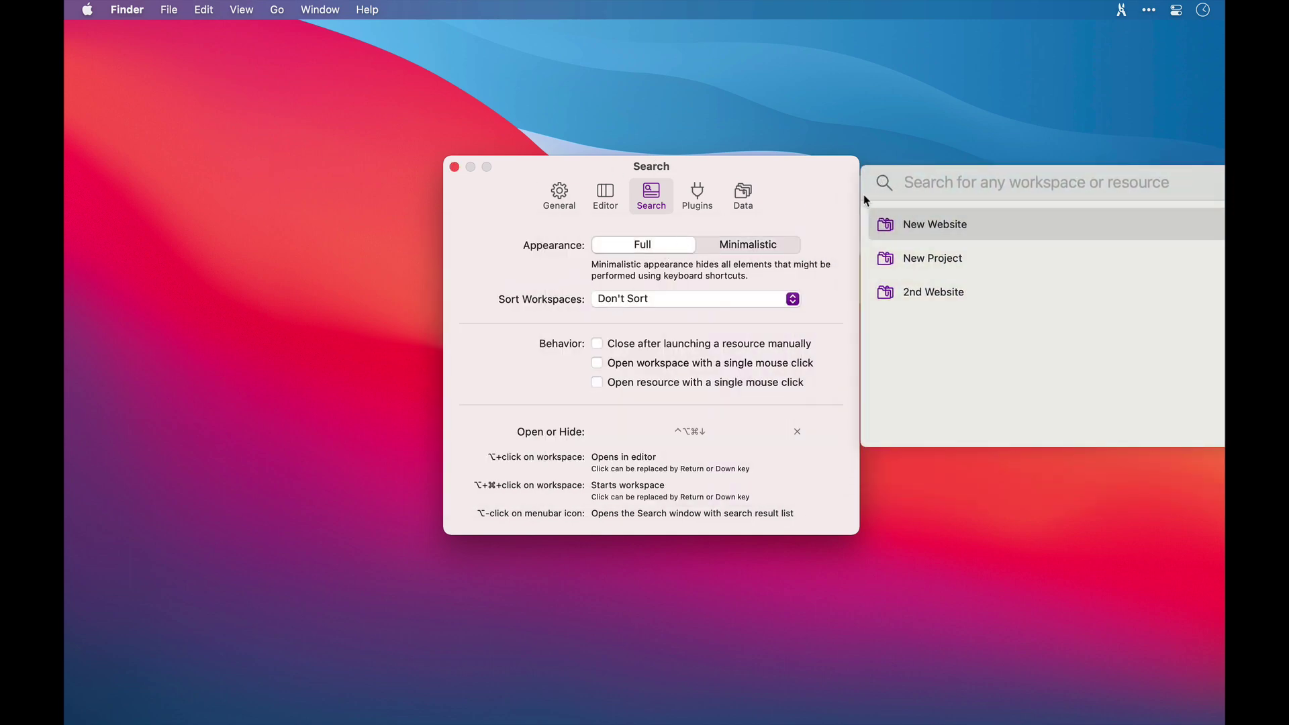
drag(880, 168, 386, 394)
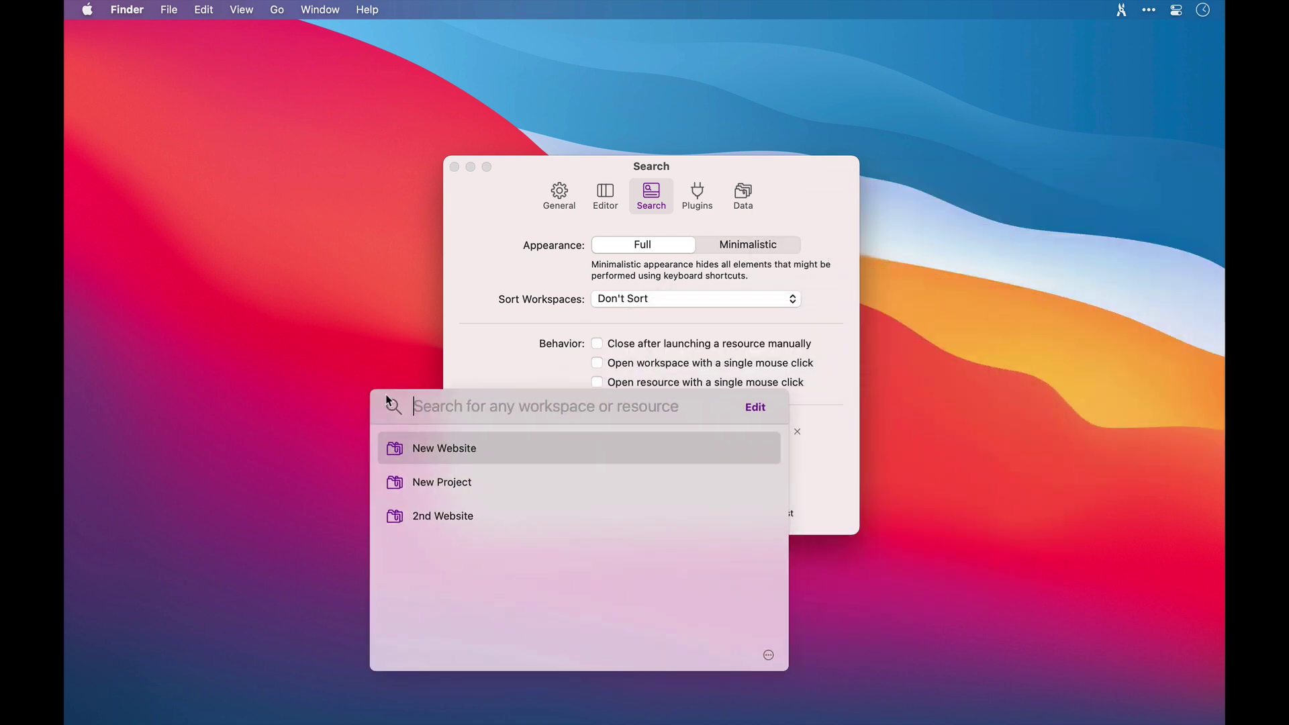
double_click(474, 465)
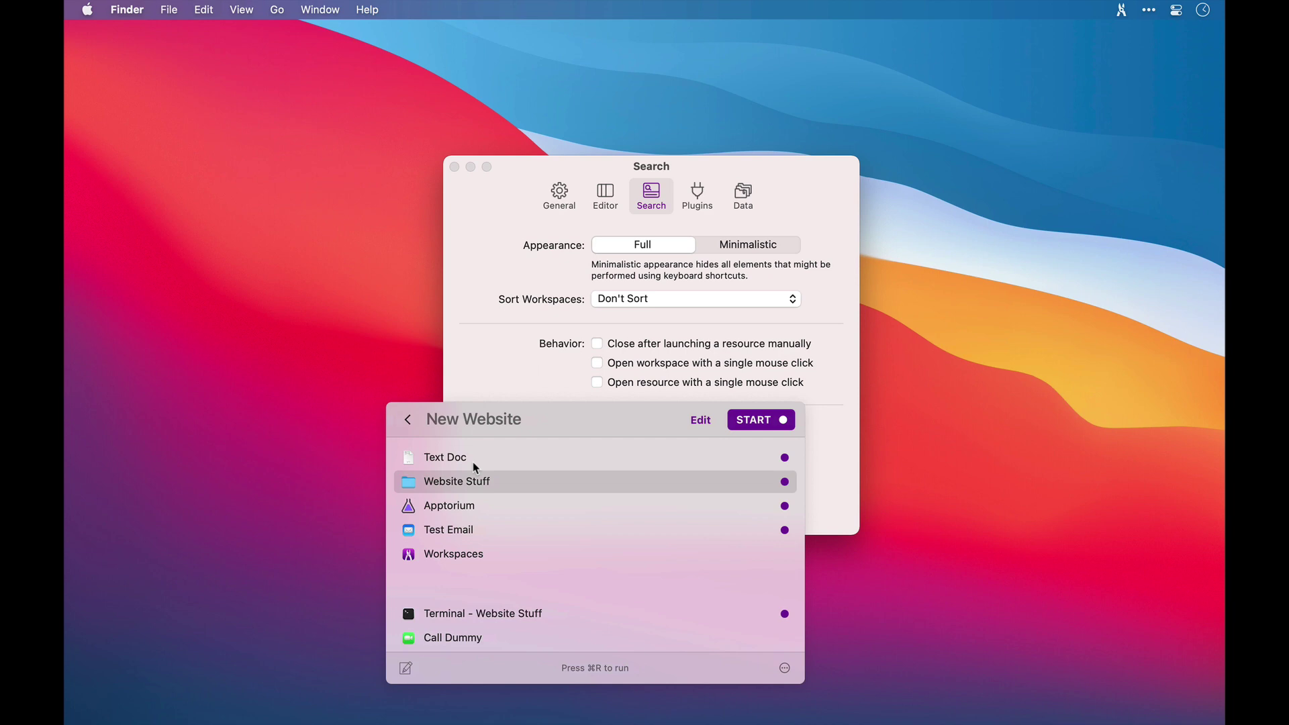
click(753, 248)
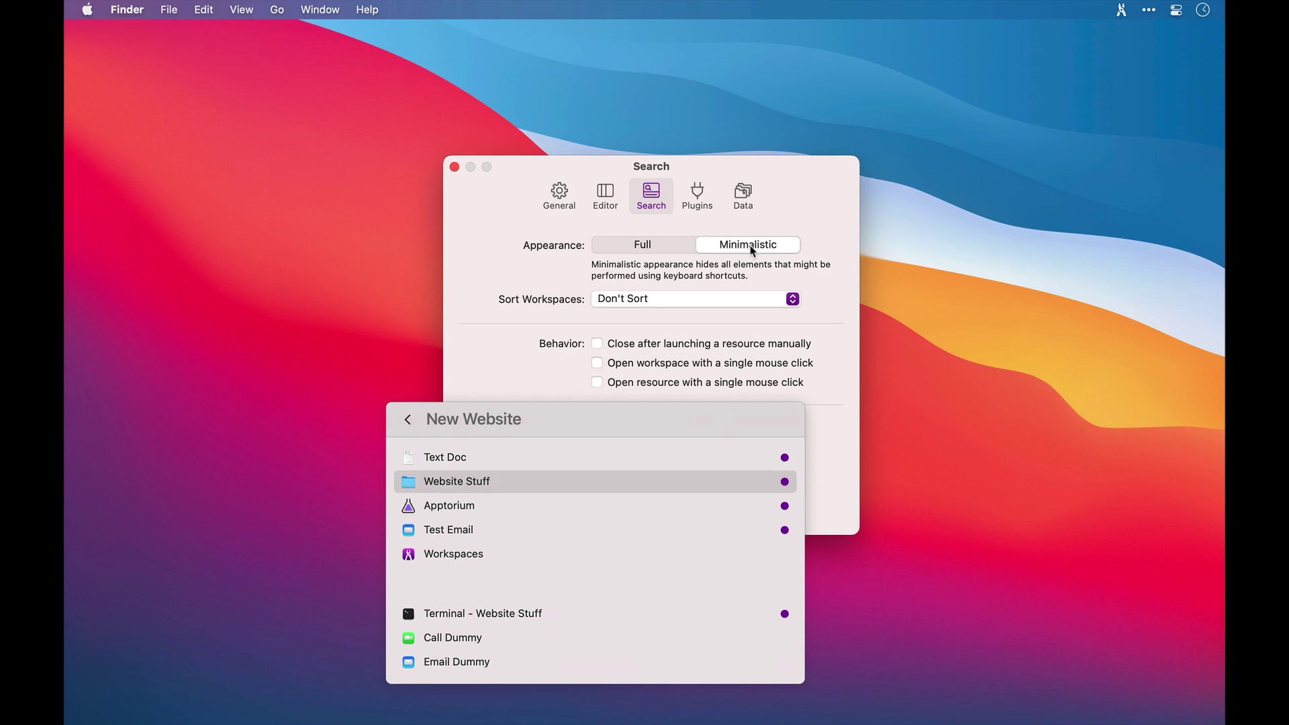
click(659, 247)
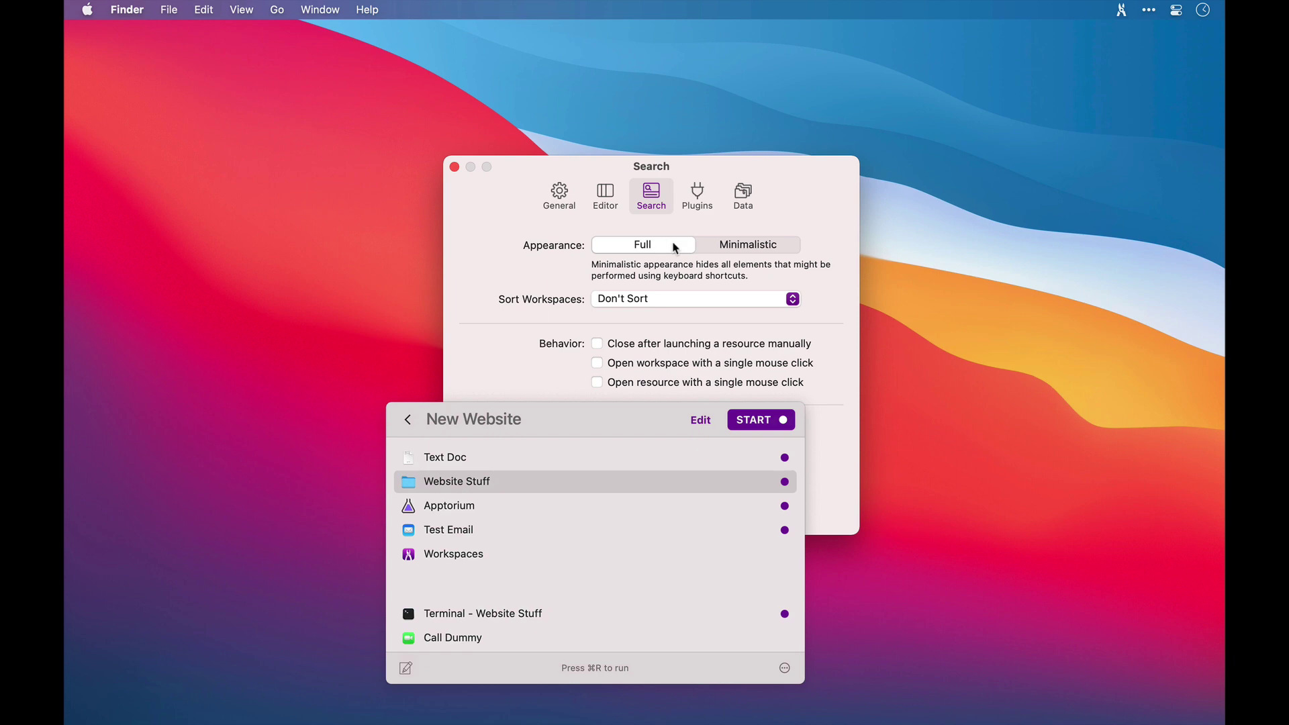
Review the Sort Workspaces options, keeping Don't Sort, and view the Plugins and Data preferences.
click(719, 299)
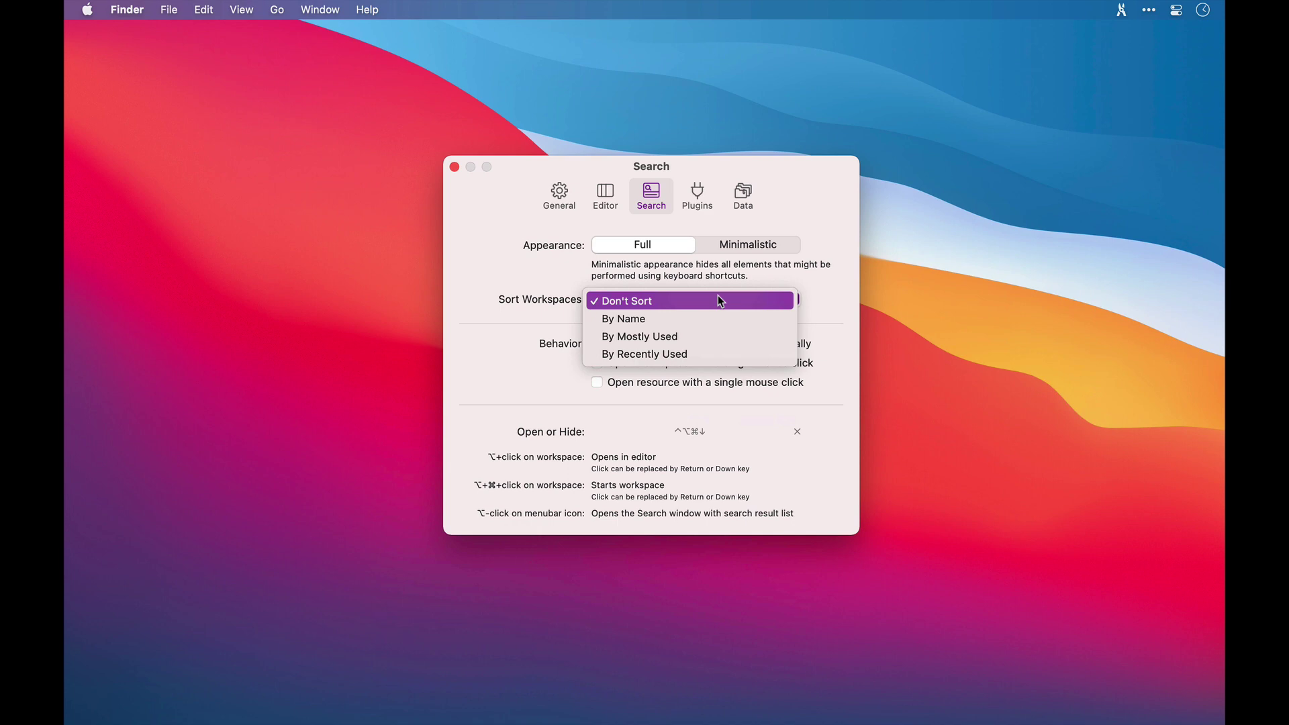
click(719, 301)
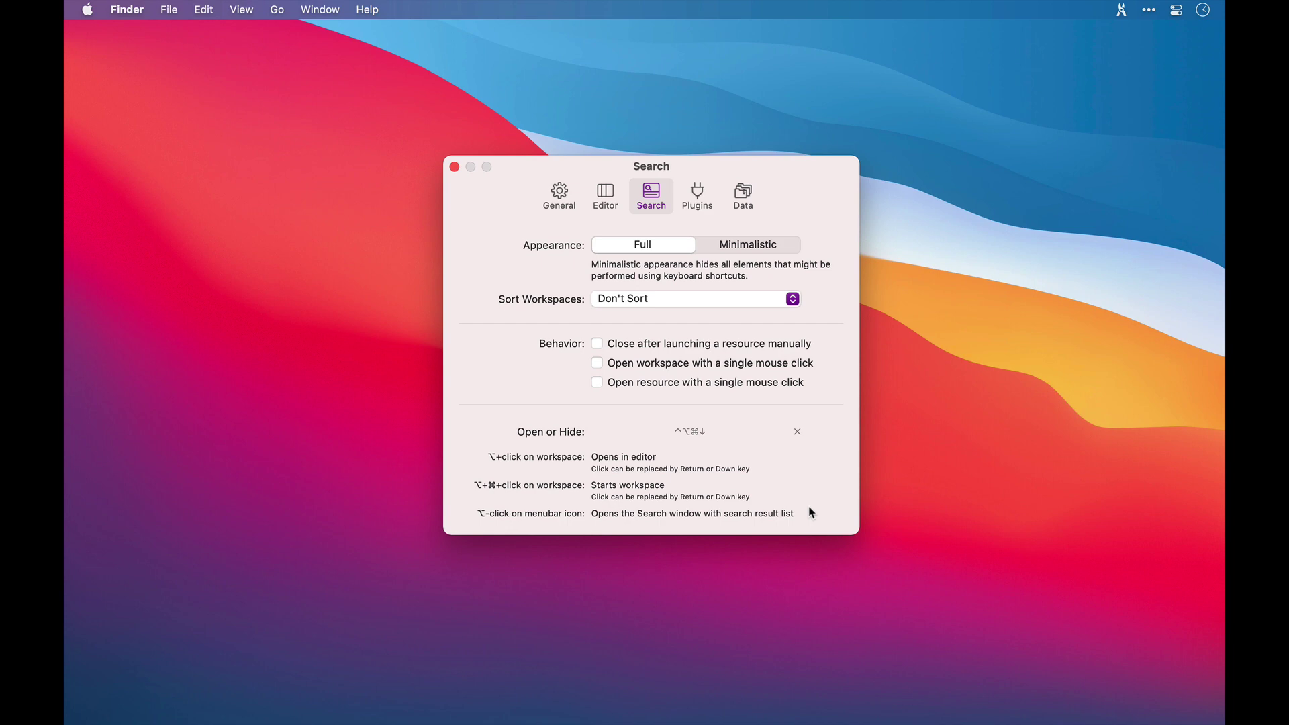
click(702, 192)
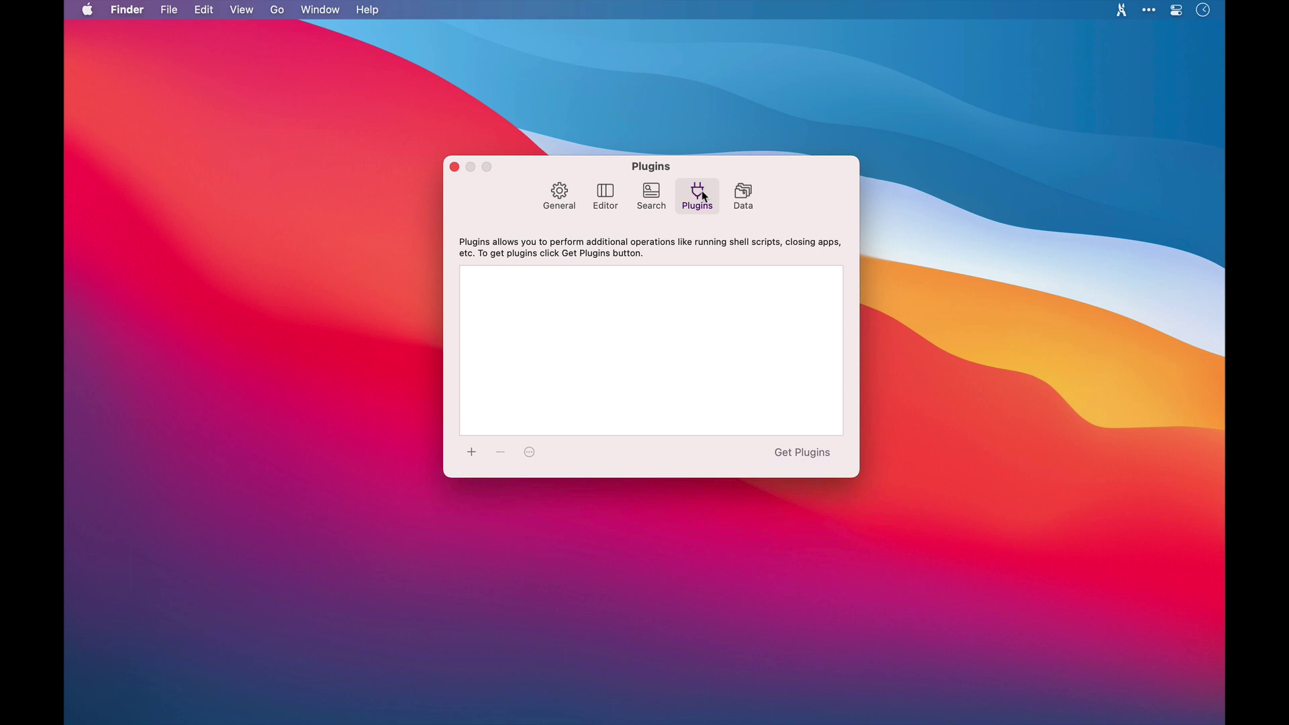
click(743, 196)
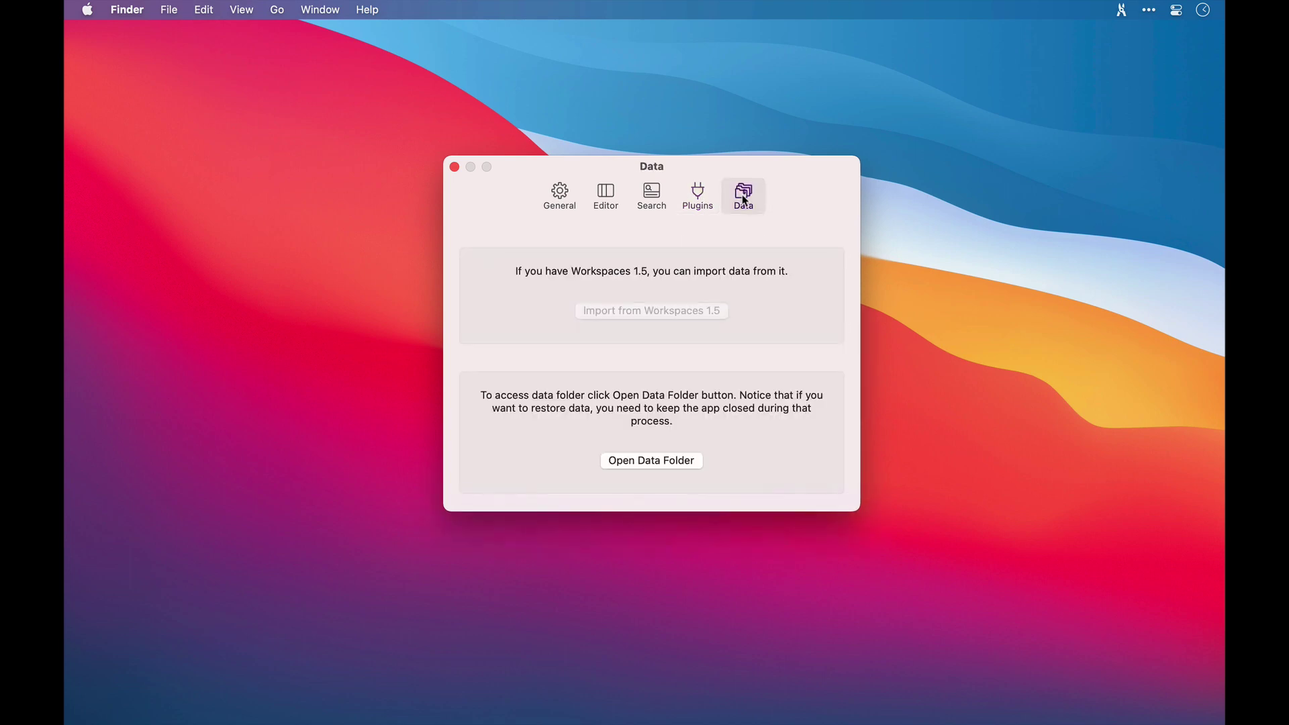